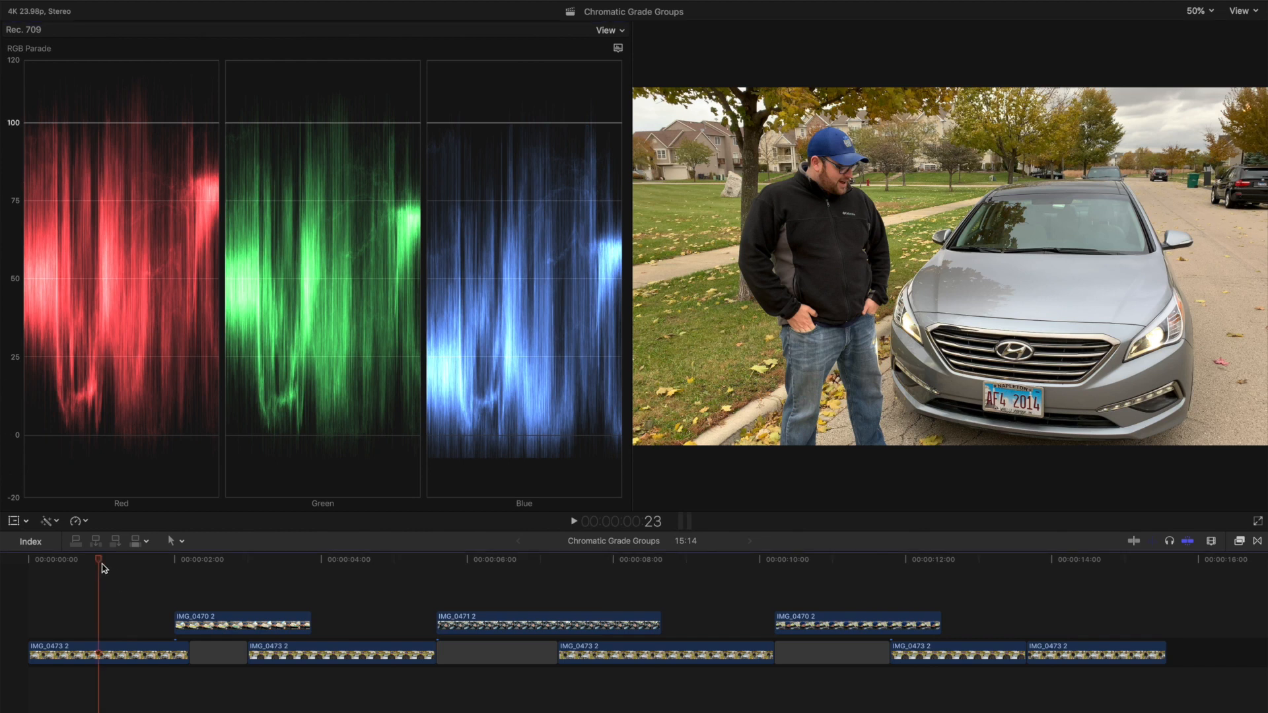
# Apply the Chromatic Grade effect to all clips in the timeline and show its settings in the inspector
pyautogui.moveTo(103, 568); pyautogui.dragTo(1115, 607)
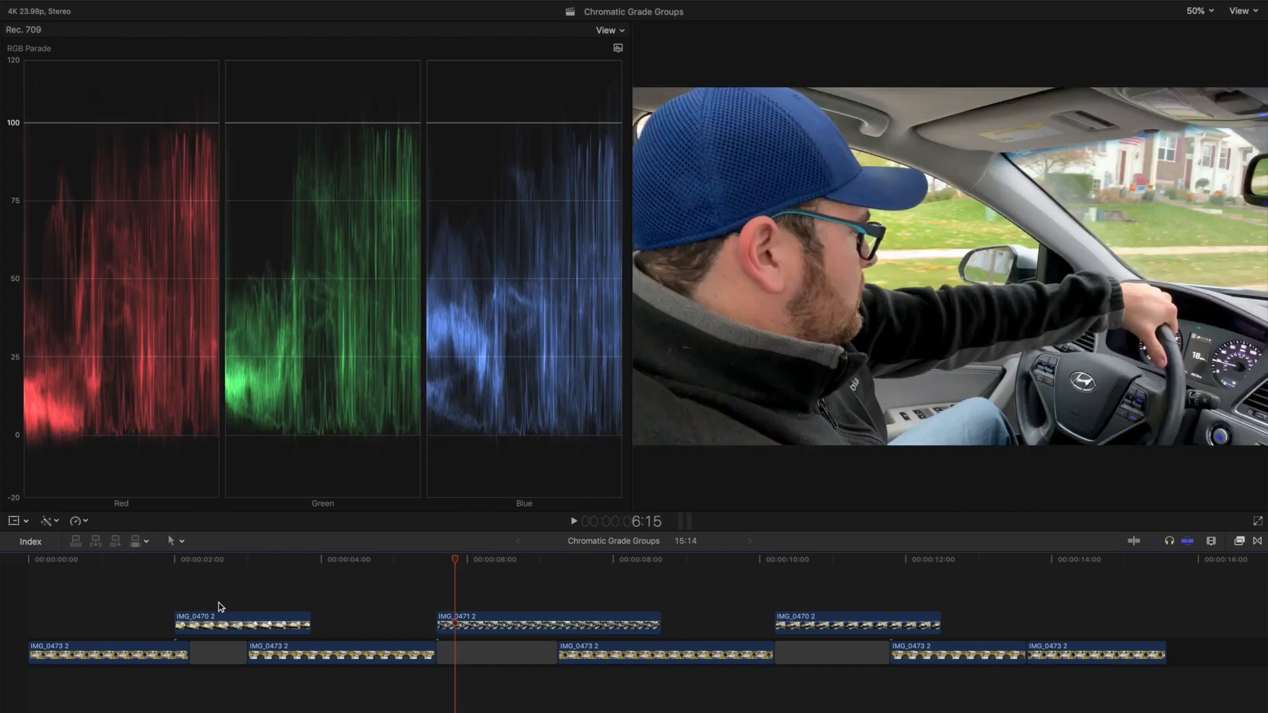
pyautogui.click(126, 618)
pyautogui.click(138, 615)
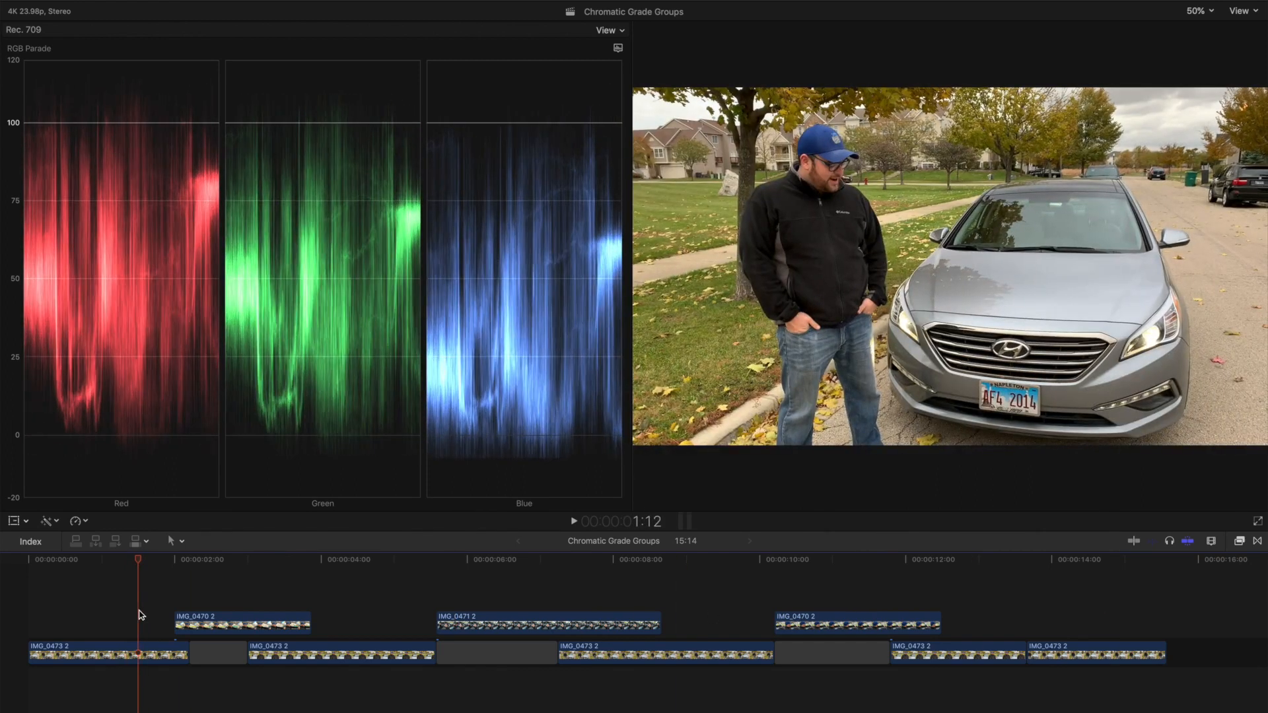
pyautogui.press('super+a')
pyautogui.click(1239, 541)
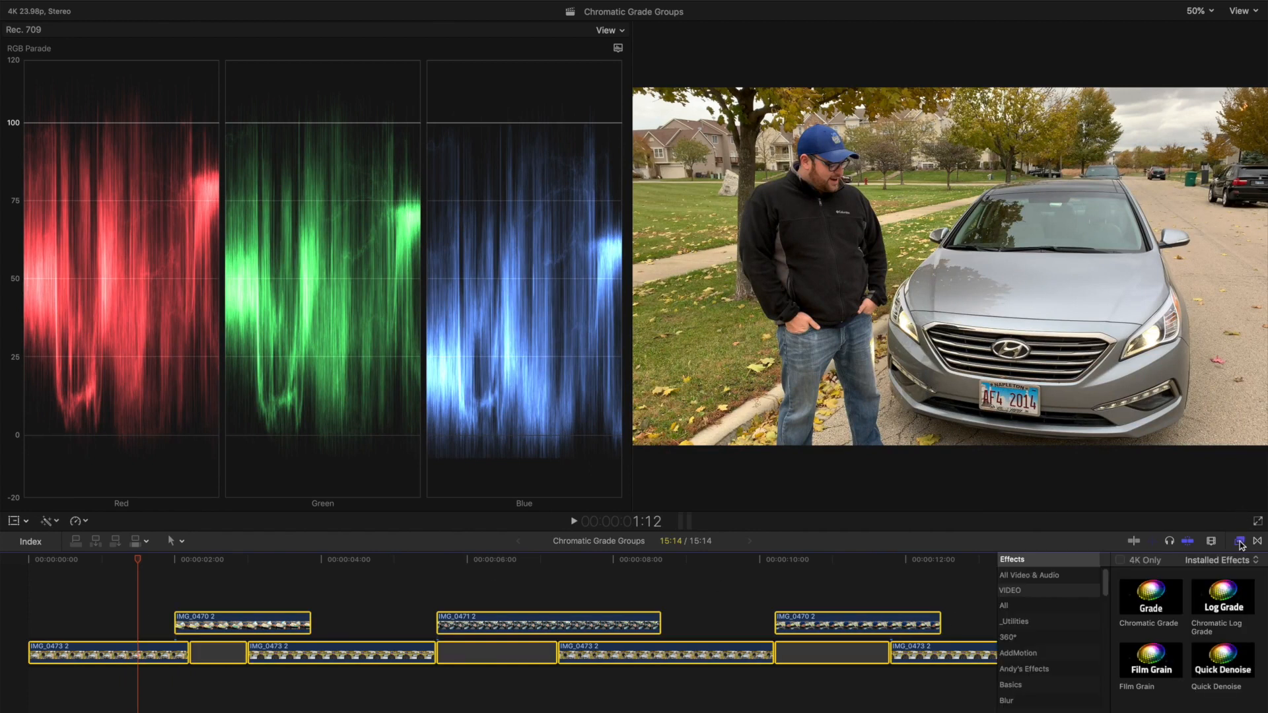
pyautogui.doubleClick(1164, 598)
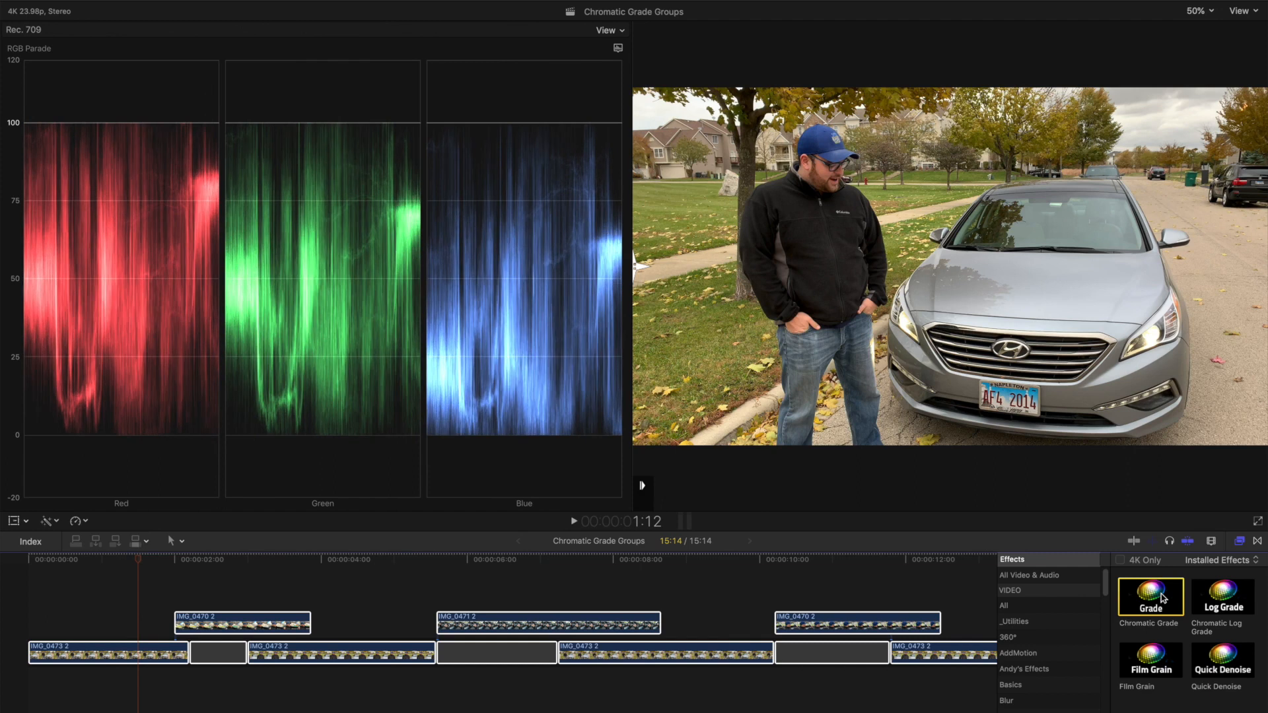
pyautogui.press('super+5')
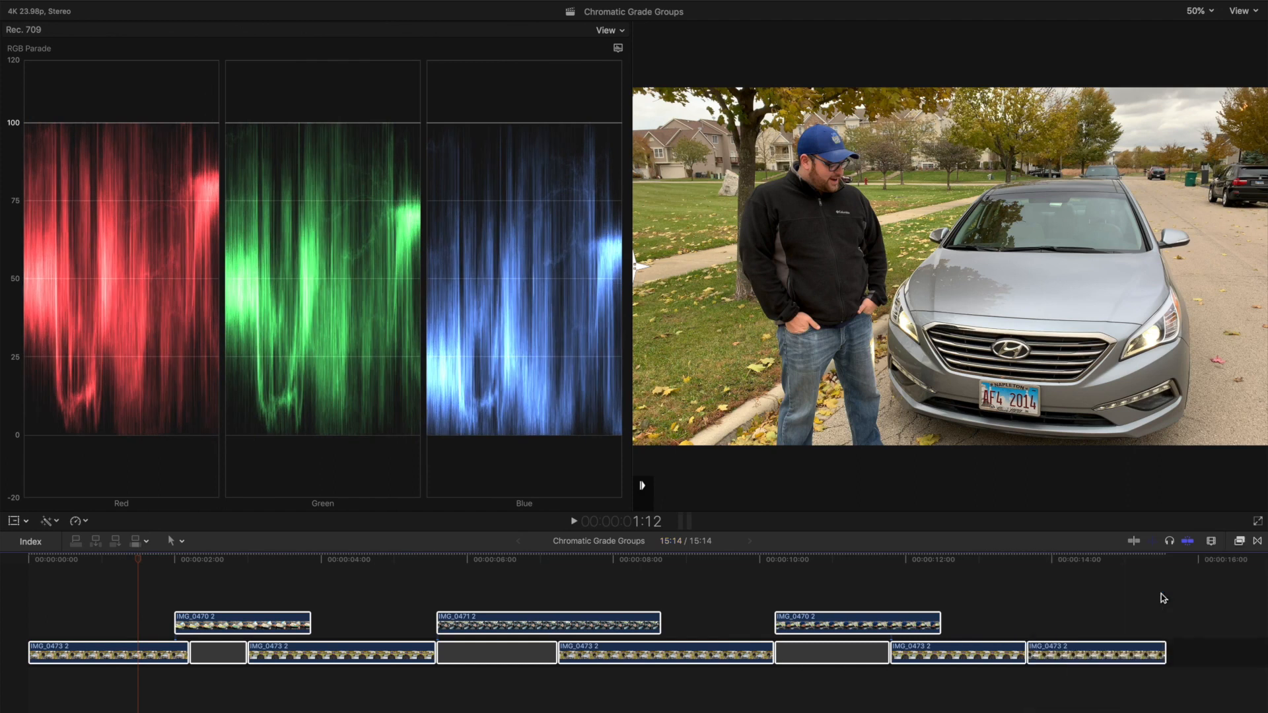
pyautogui.press('super+4')
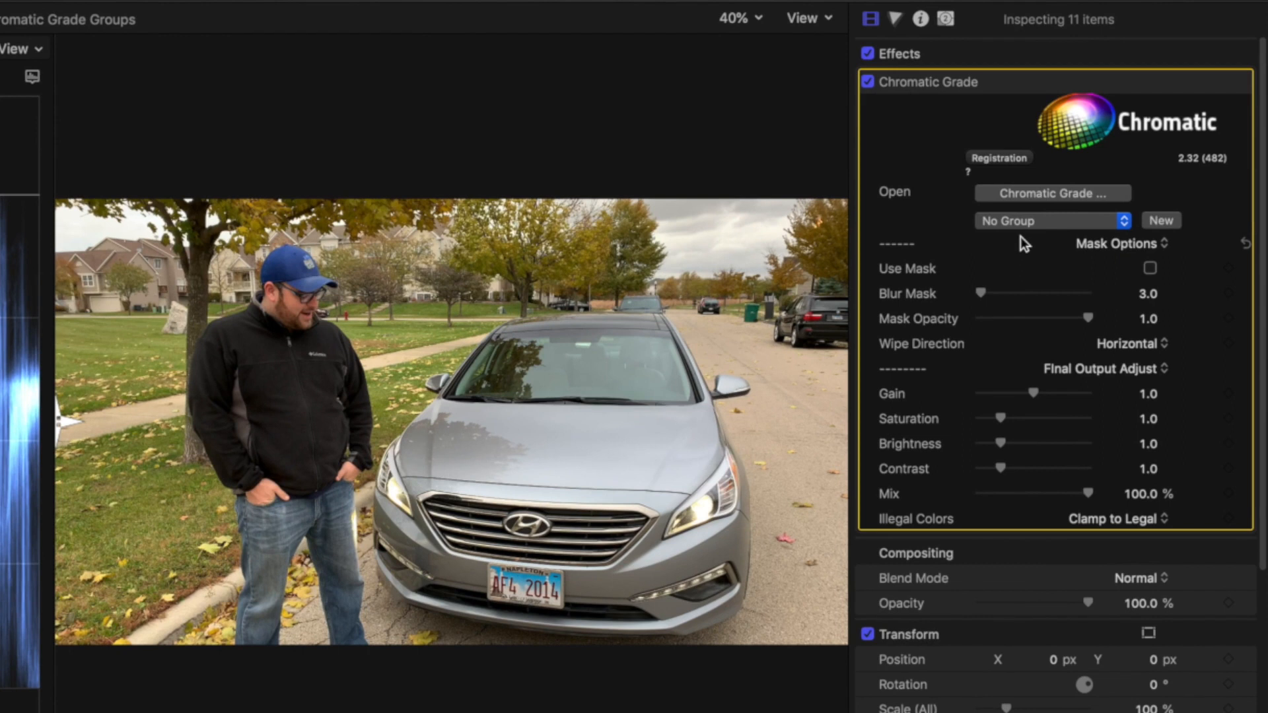
# Create a new grading group titled WS without a color label
pyautogui.click(1021, 227)
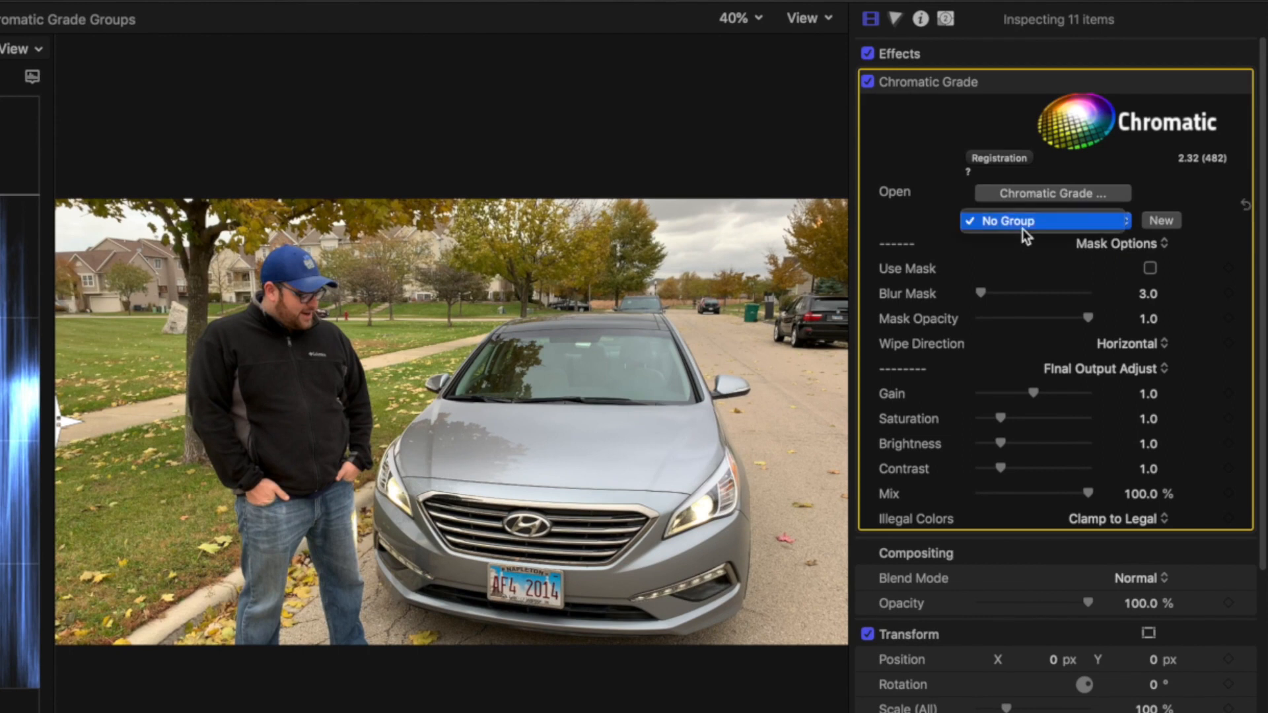
pyautogui.click(1021, 239)
pyautogui.click(1167, 225)
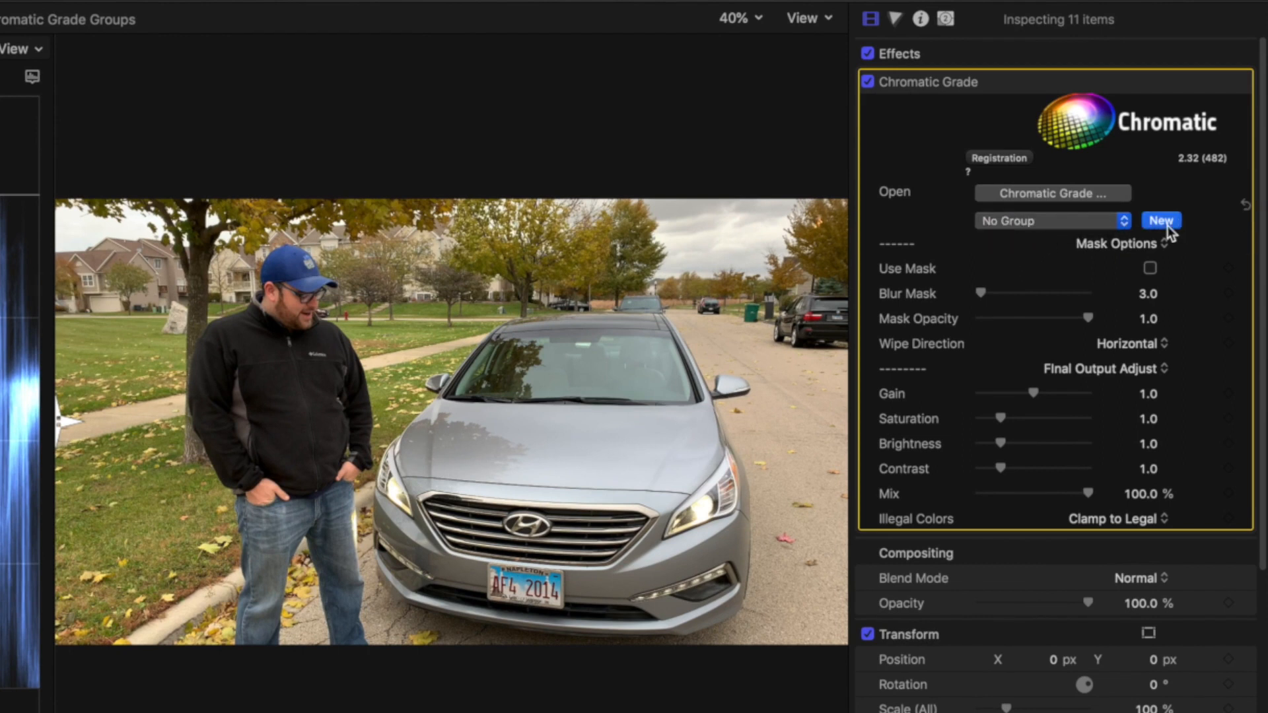
pyautogui.doubleClick(318, 304)
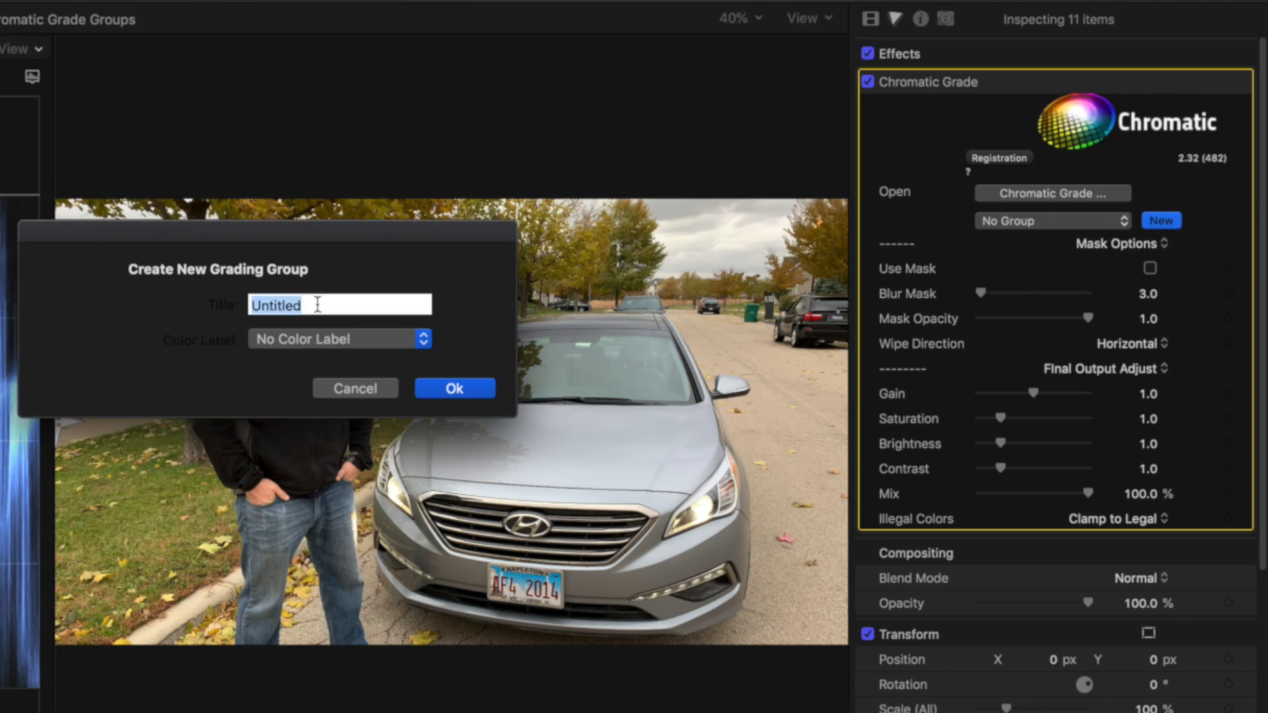
pyautogui.write('ws')
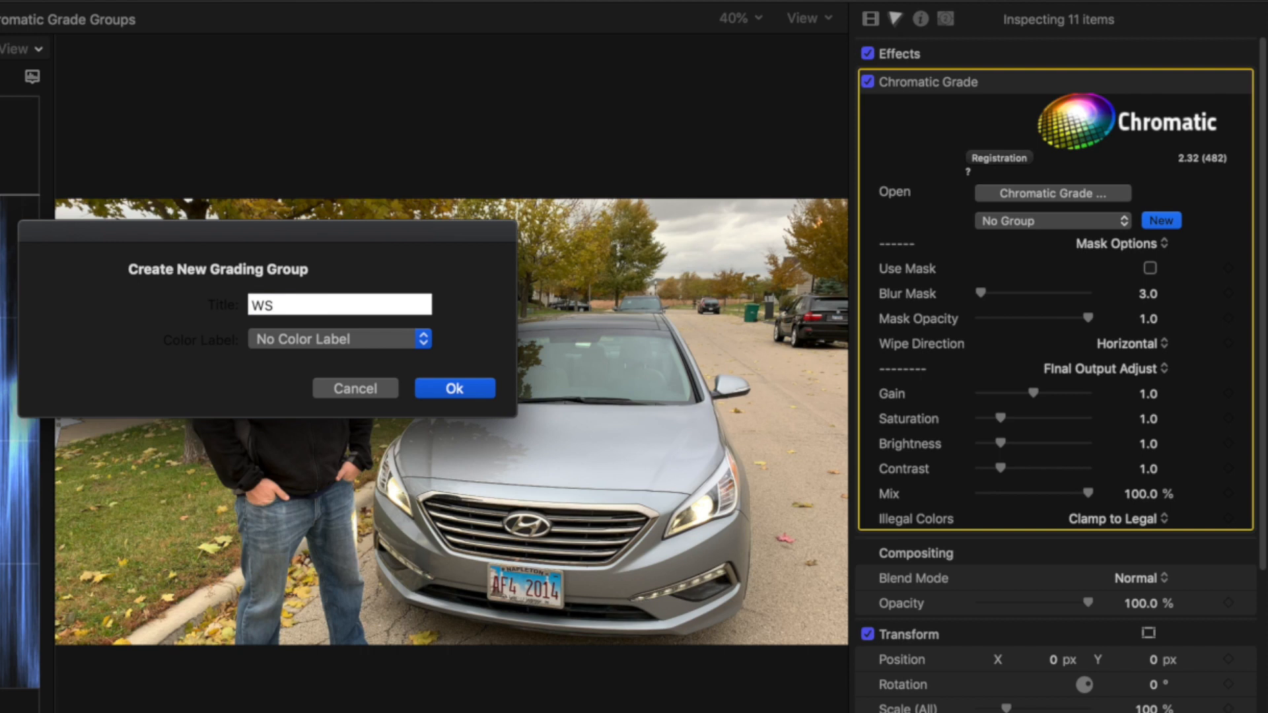
pyautogui.press('Return')
# Create a second grading group titled TS without a color label
pyautogui.click(1160, 221)
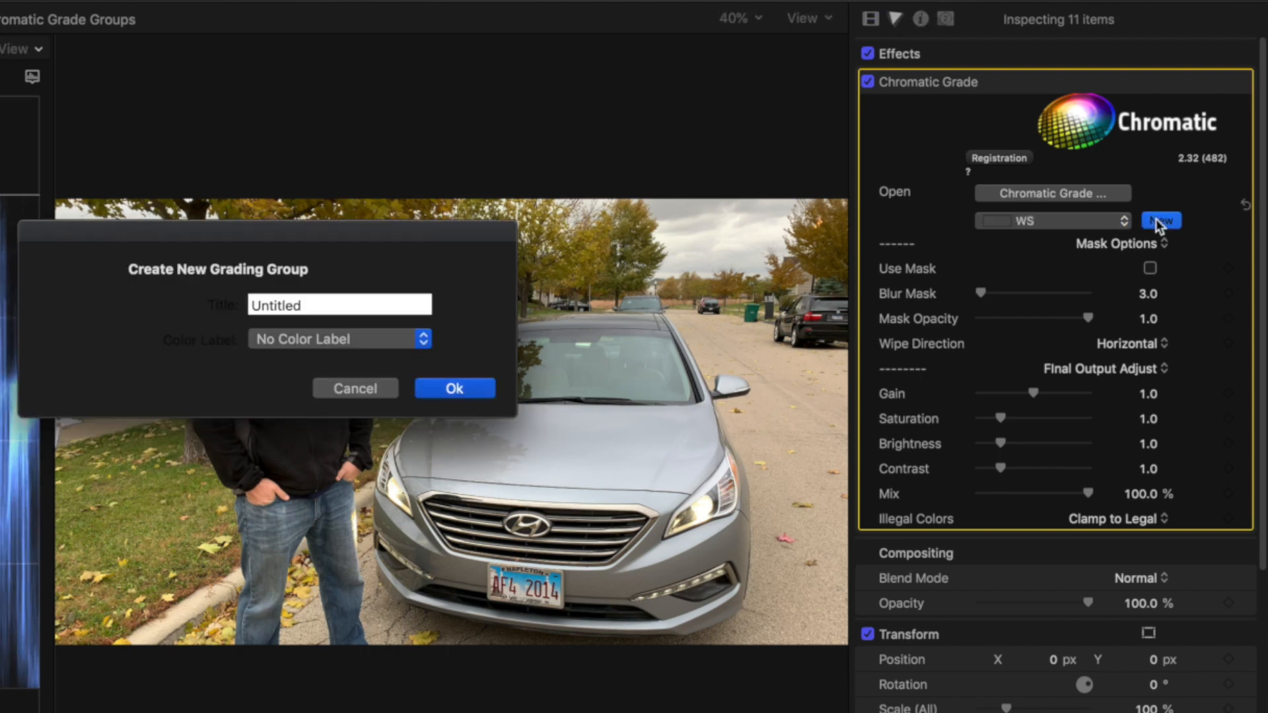
pyautogui.doubleClick(319, 303)
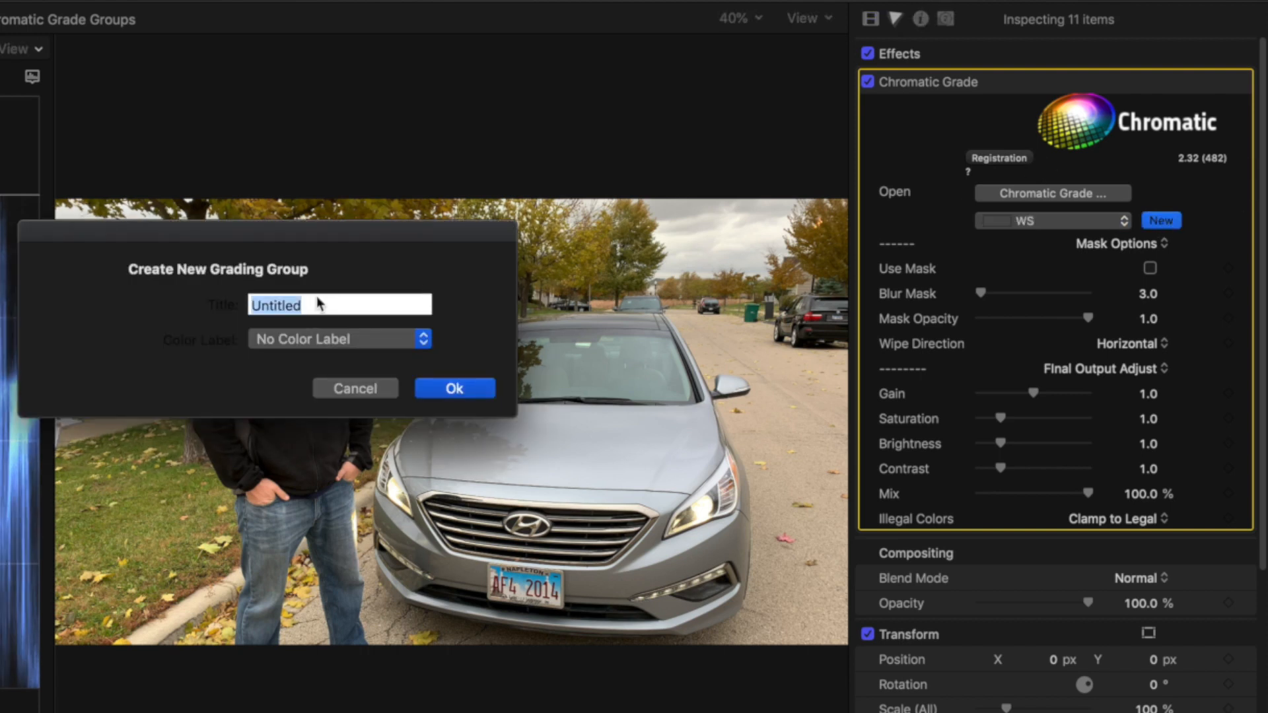
pyautogui.write('TS')
pyautogui.press('Return')
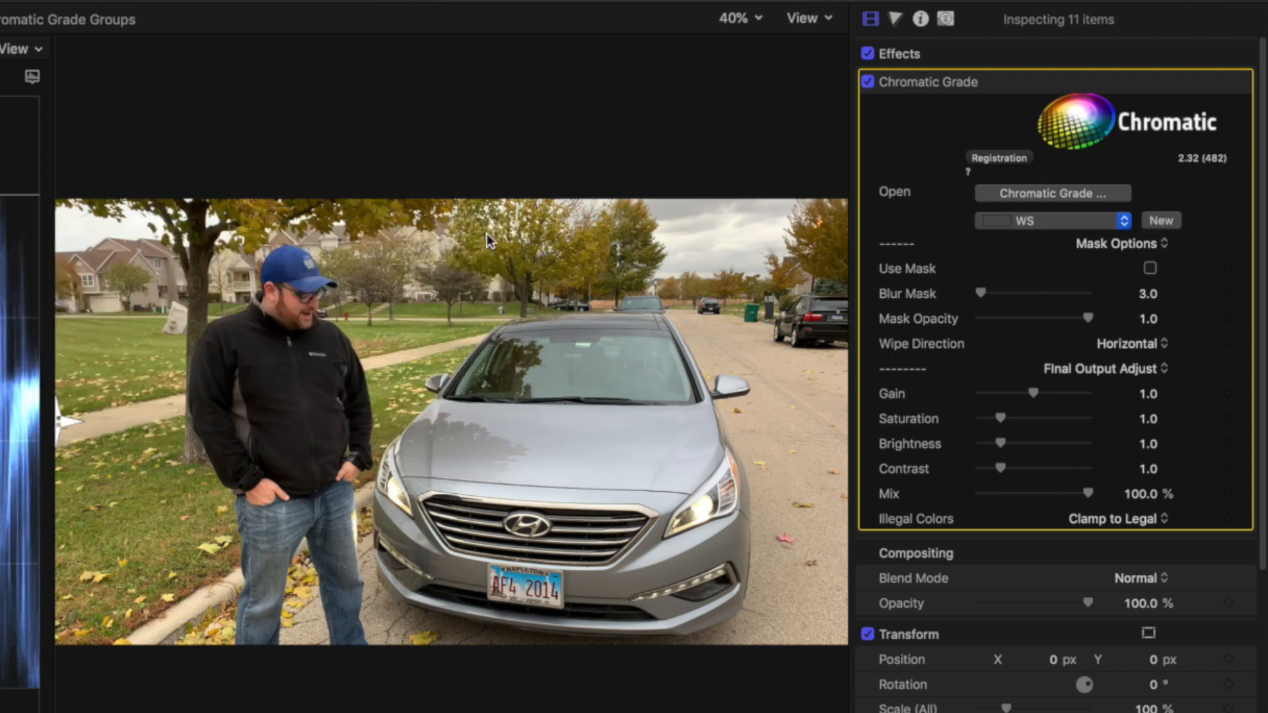
# Create a third grading group titled Car without a color label
pyautogui.click(1161, 220)
pyautogui.click(344, 301)
pyautogui.doubleClick(348, 301)
pyautogui.write('Car')
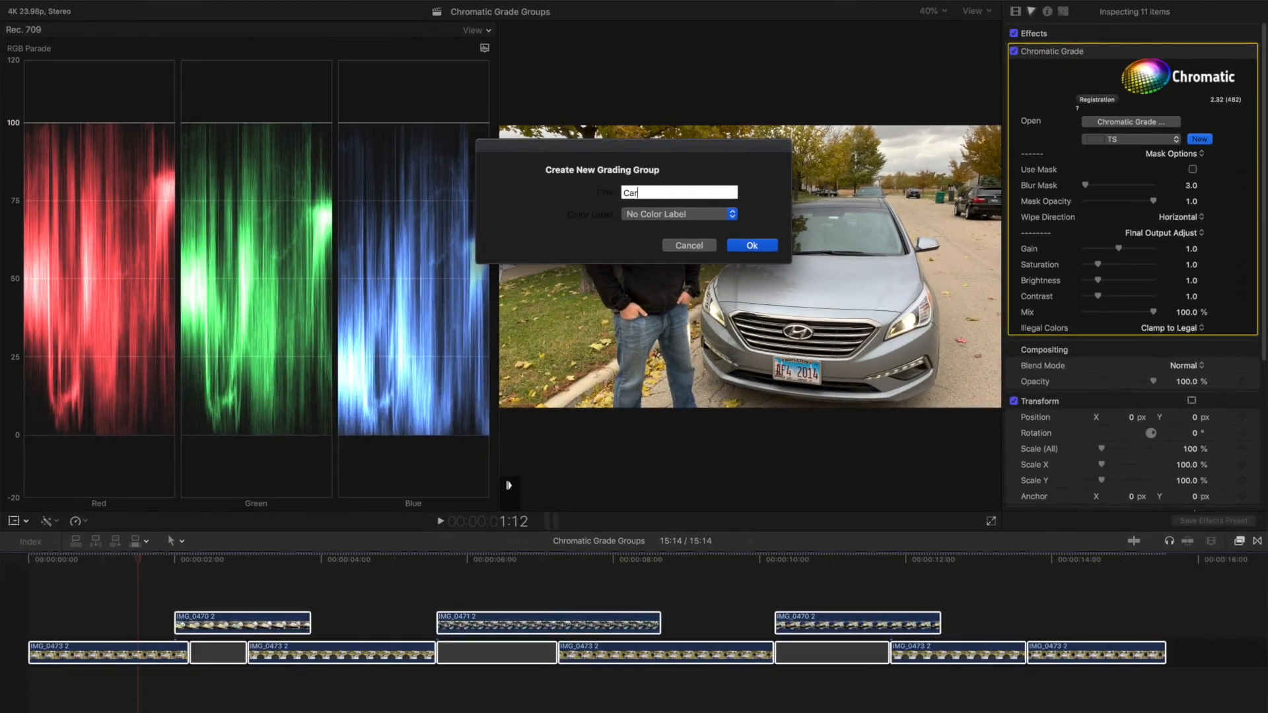
pyautogui.press('Return')
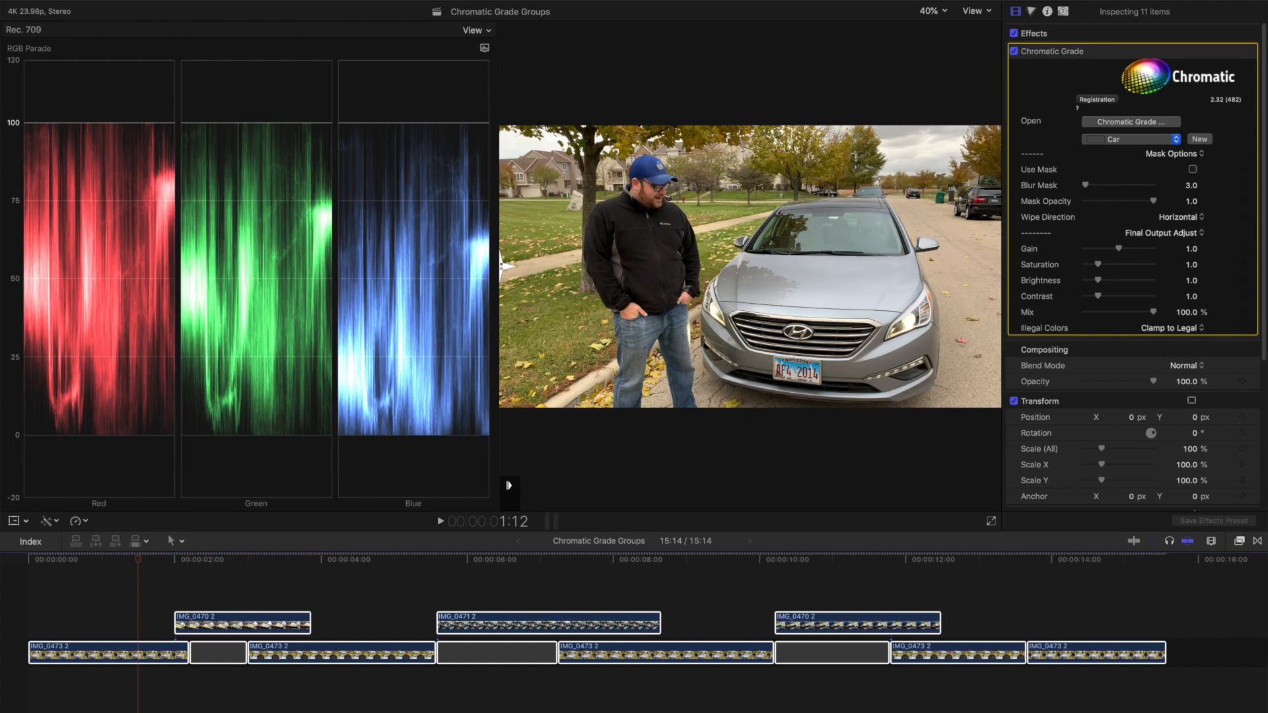
# Deselect all clips and assign the first IMG_0473 2 clip to the WS grading group
pyautogui.click(136, 576)
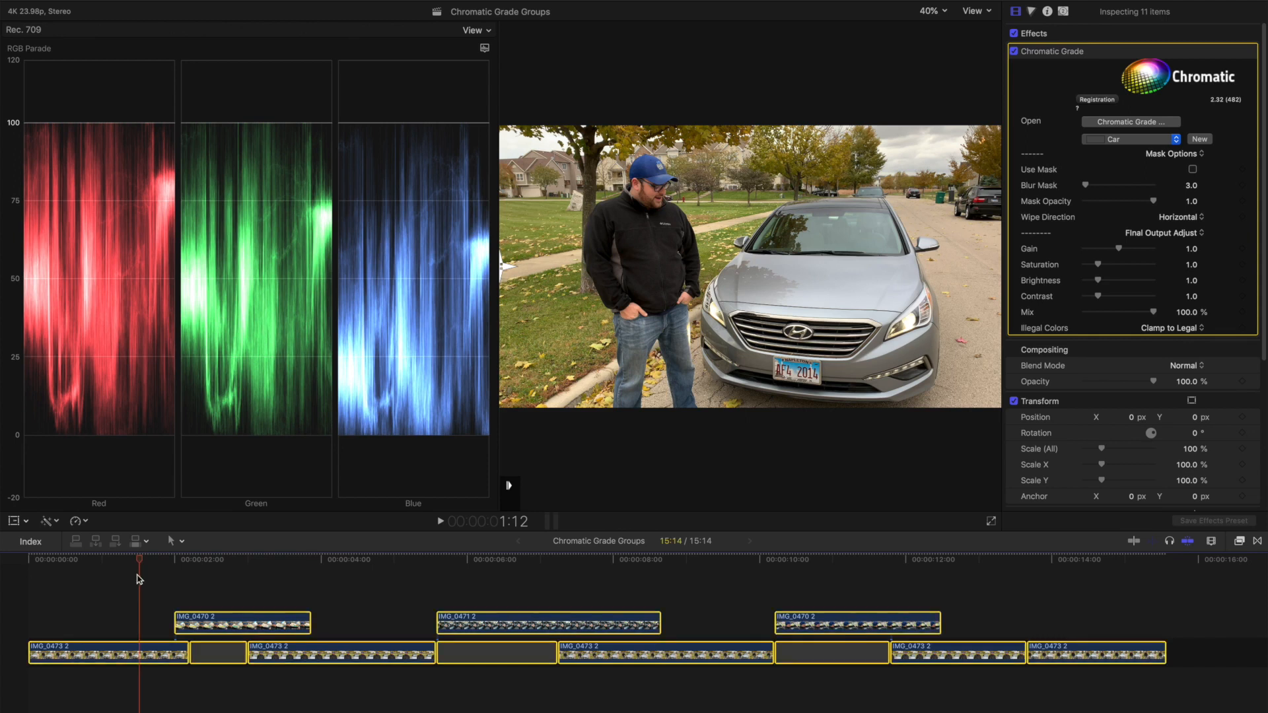
pyautogui.click(139, 579)
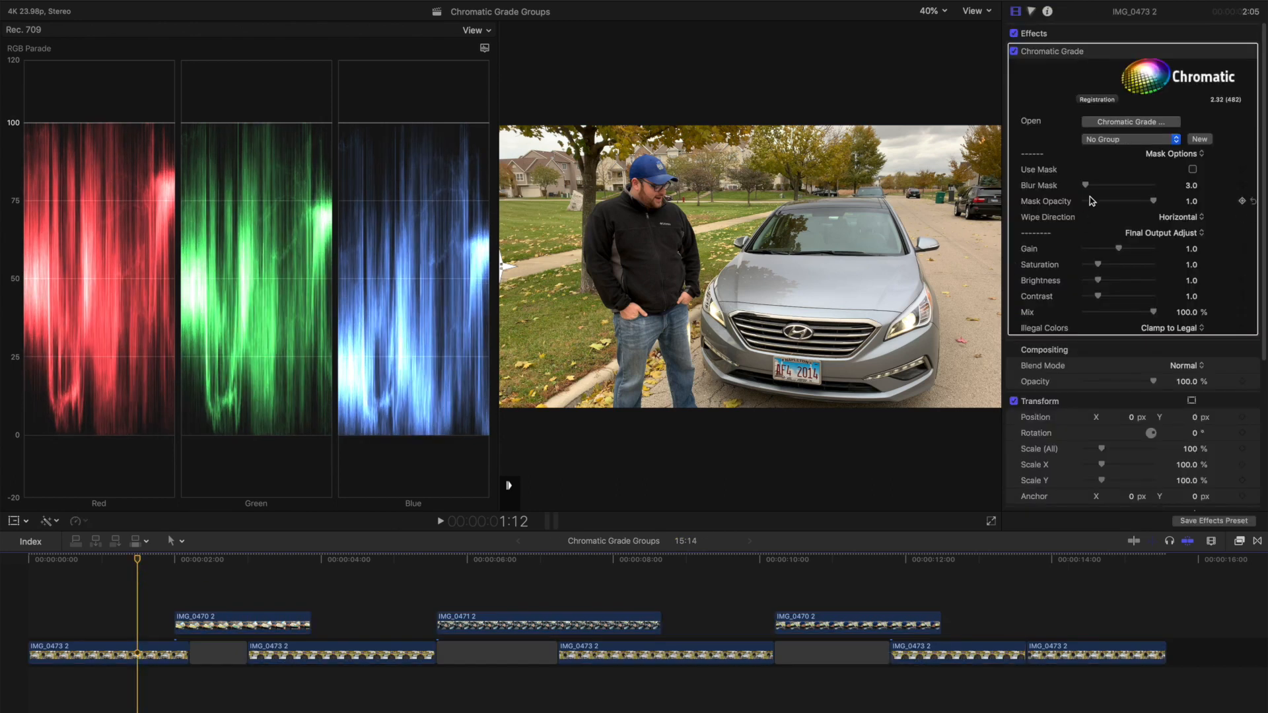
pyautogui.click(1113, 140)
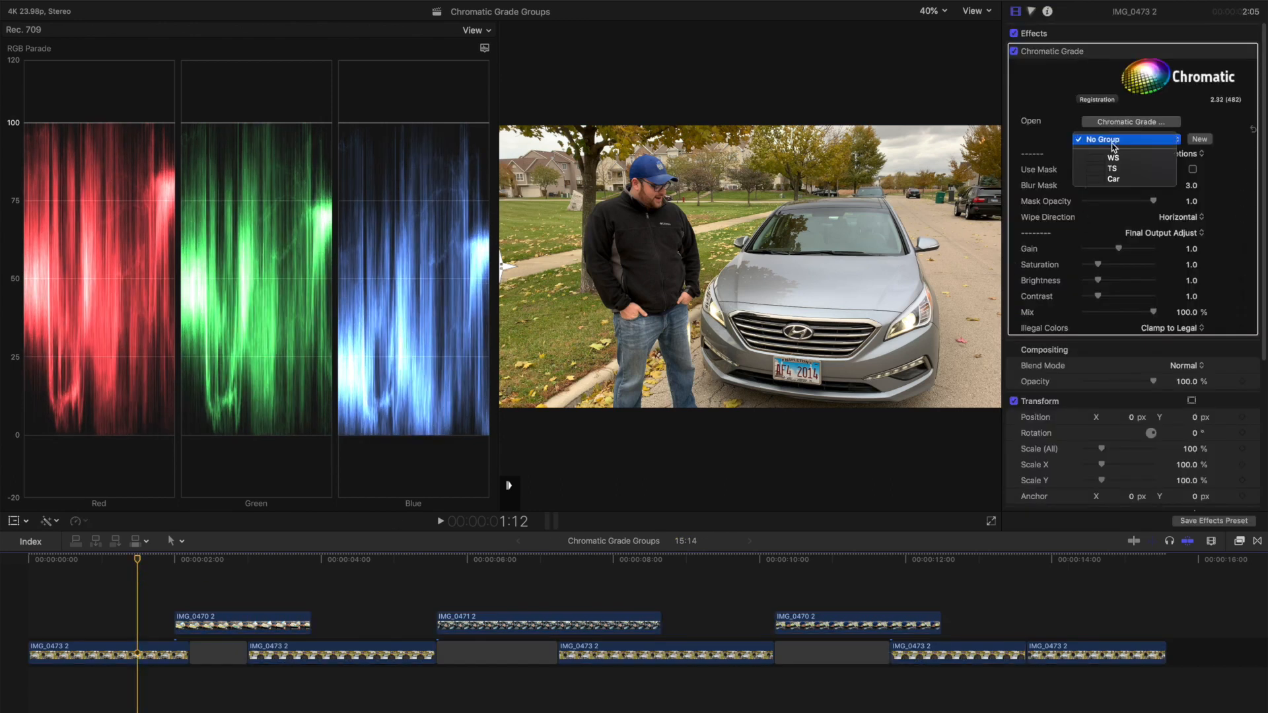
pyautogui.click(1113, 158)
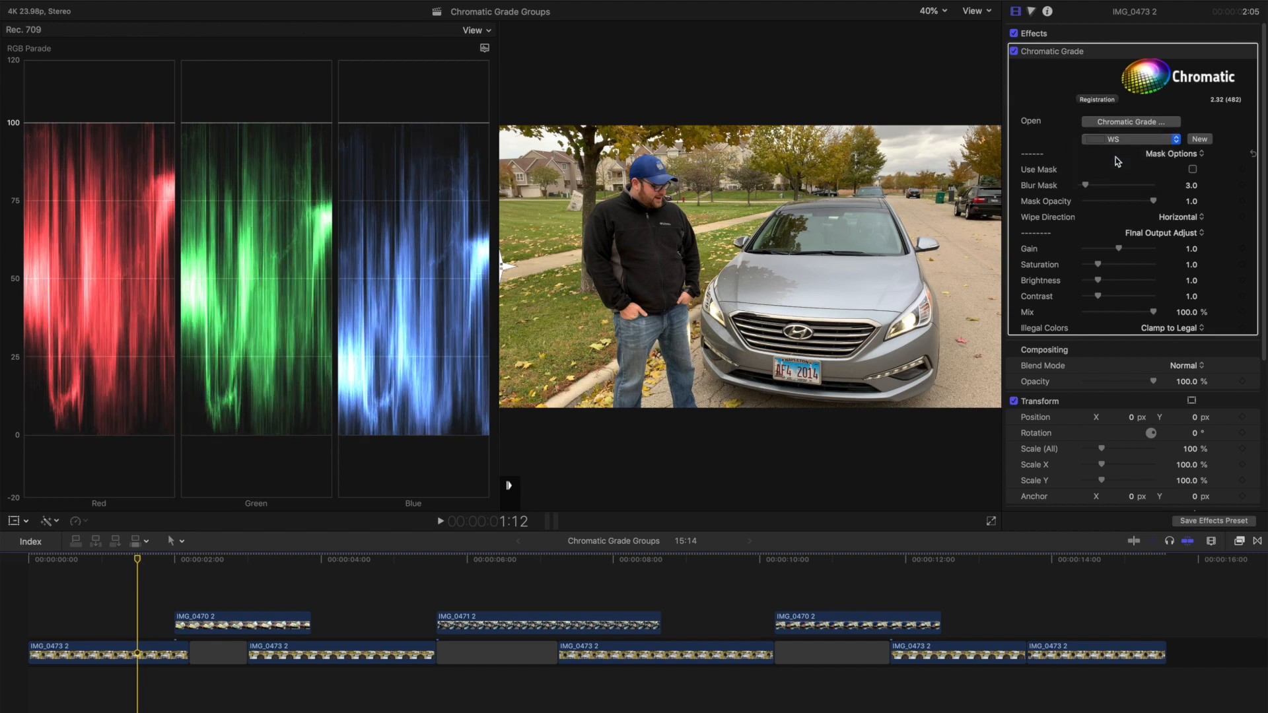
# Assign the third and the last IMG_0473 2 clips on the primary storyline to the WS group
pyautogui.click(732, 640)
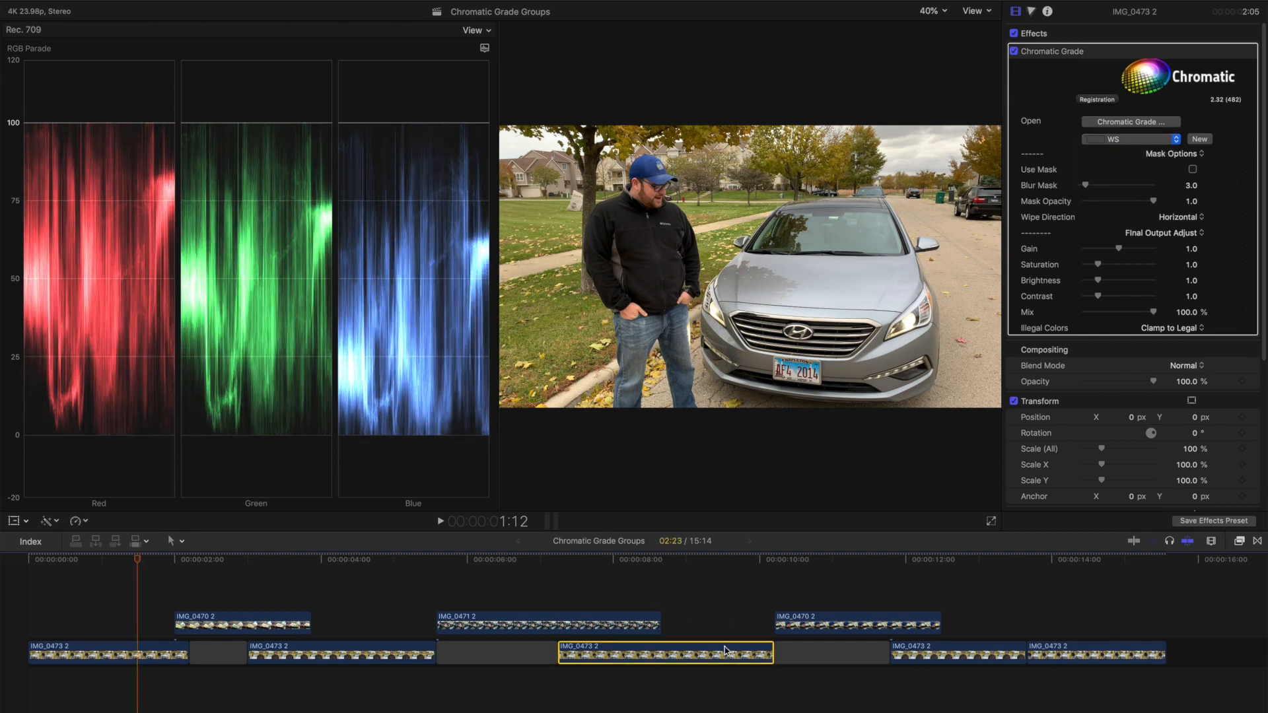
pyautogui.click(1131, 139)
pyautogui.click(1114, 158)
pyautogui.click(1089, 651)
pyautogui.click(1131, 140)
pyautogui.click(1113, 158)
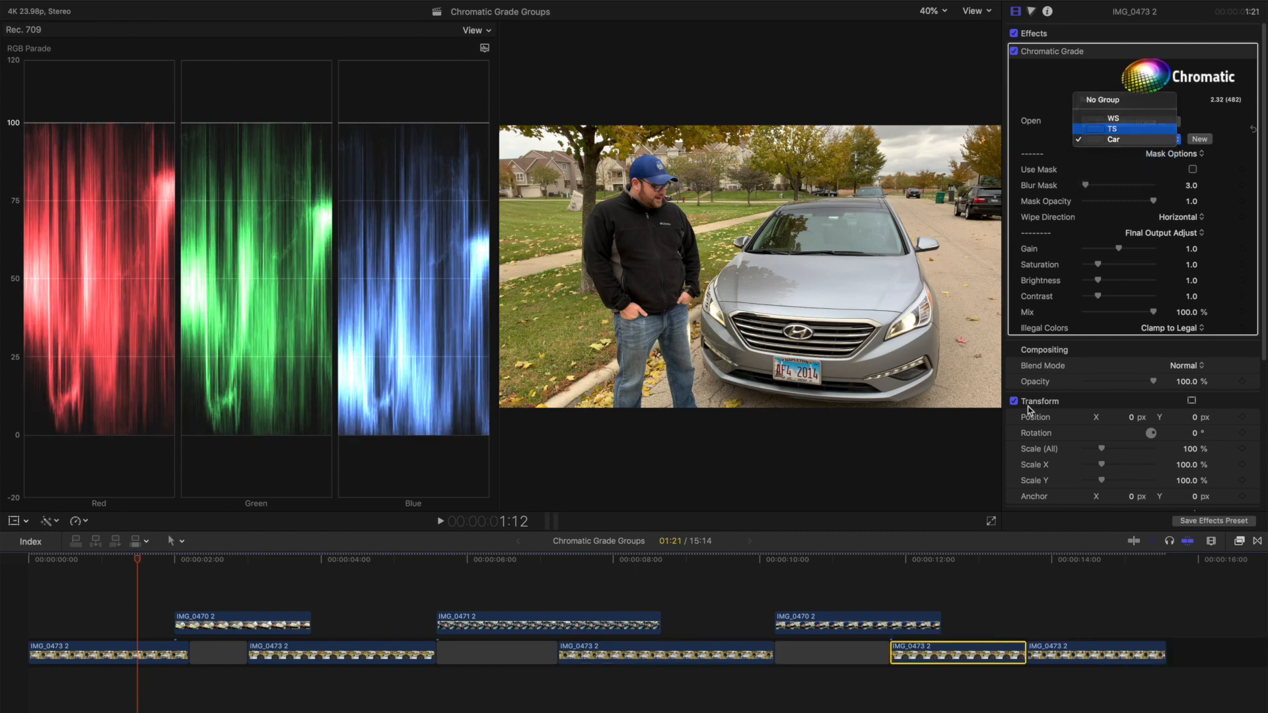
# Put the fourth IMG_0473 2 clip in the TS group and the last IMG_0470 2 clip in the Car group
pyautogui.click(1028, 409)
pyautogui.click(859, 621)
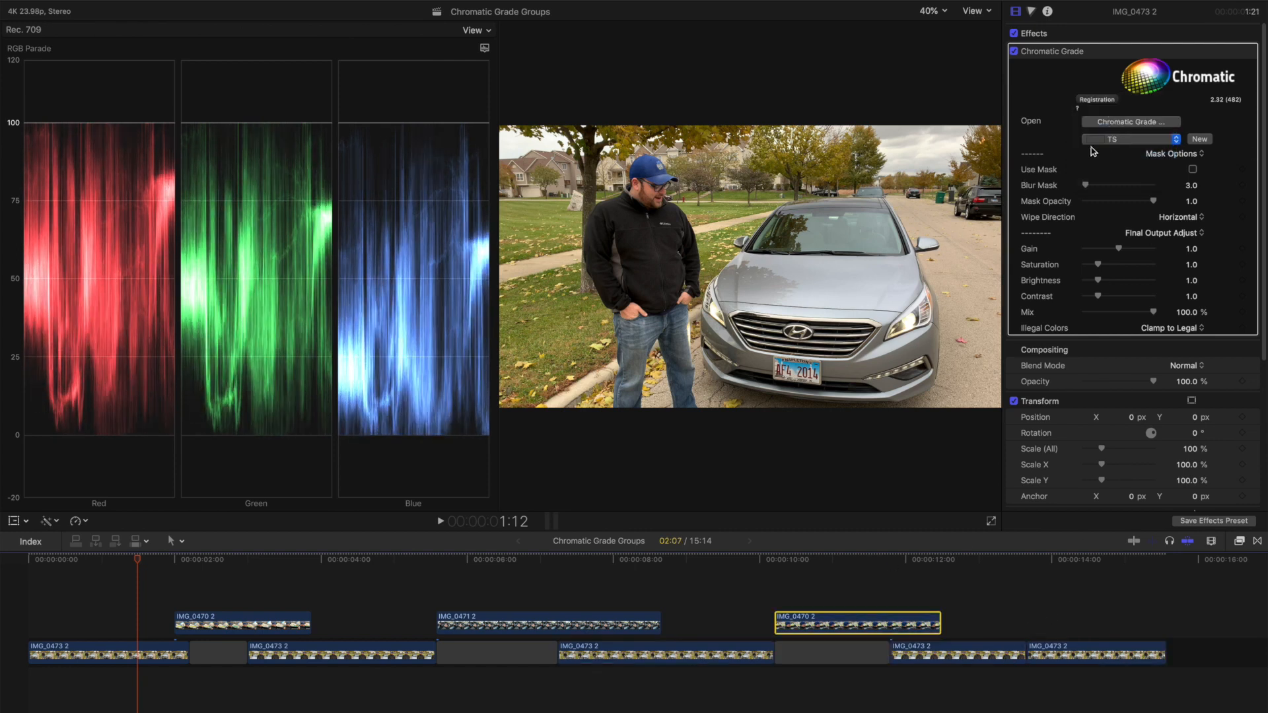
pyautogui.click(1101, 140)
pyautogui.click(1113, 178)
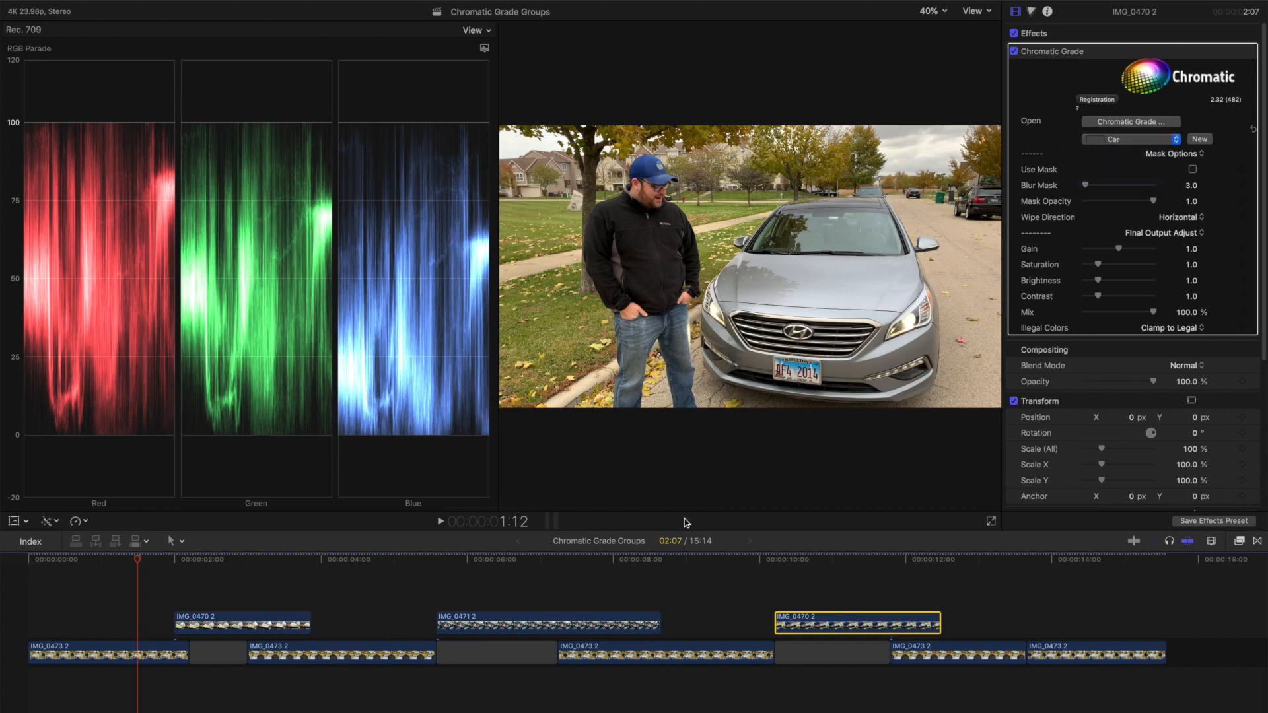
# Keep the IMG_0471 2 clip in the Car group and assign the second IMG_0473 2 clip to the TS group
pyautogui.click(538, 617)
pyautogui.click(1130, 139)
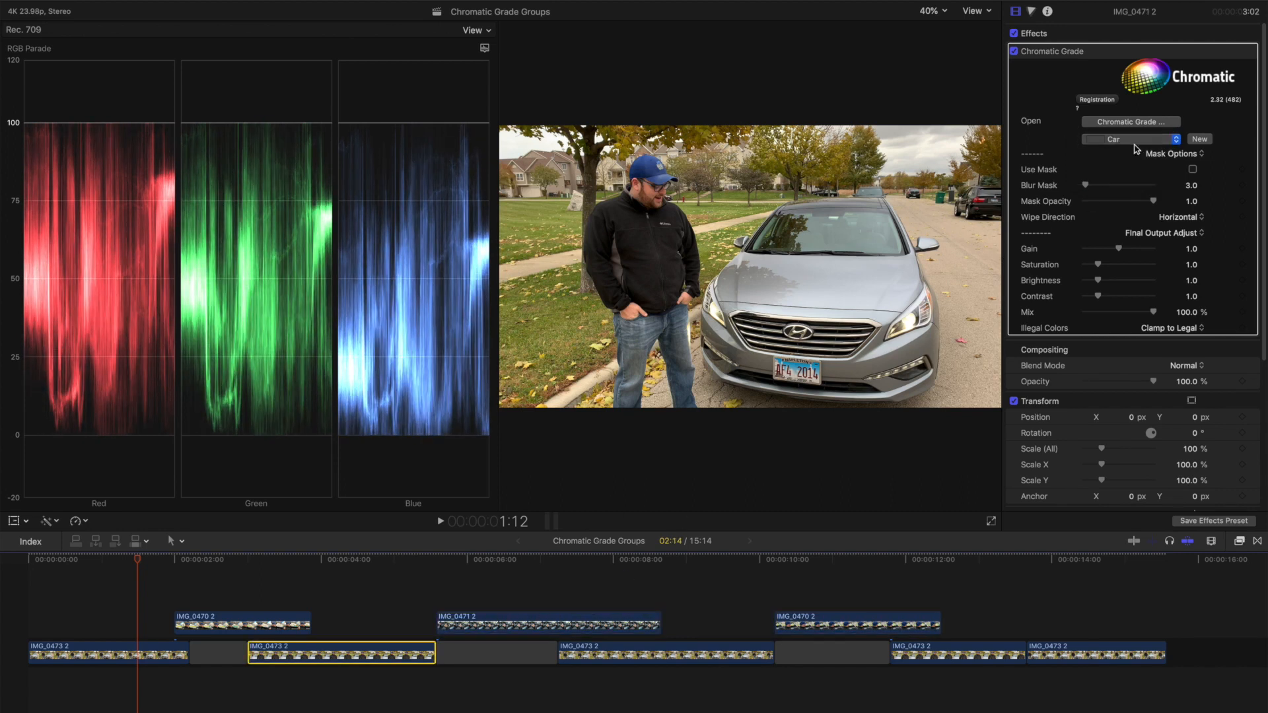
pyautogui.click(1126, 139)
pyautogui.click(1126, 169)
# Assign the first IMG_0470 2 clip to the Car grading group
pyautogui.click(243, 623)
pyautogui.click(1130, 140)
pyautogui.click(1113, 178)
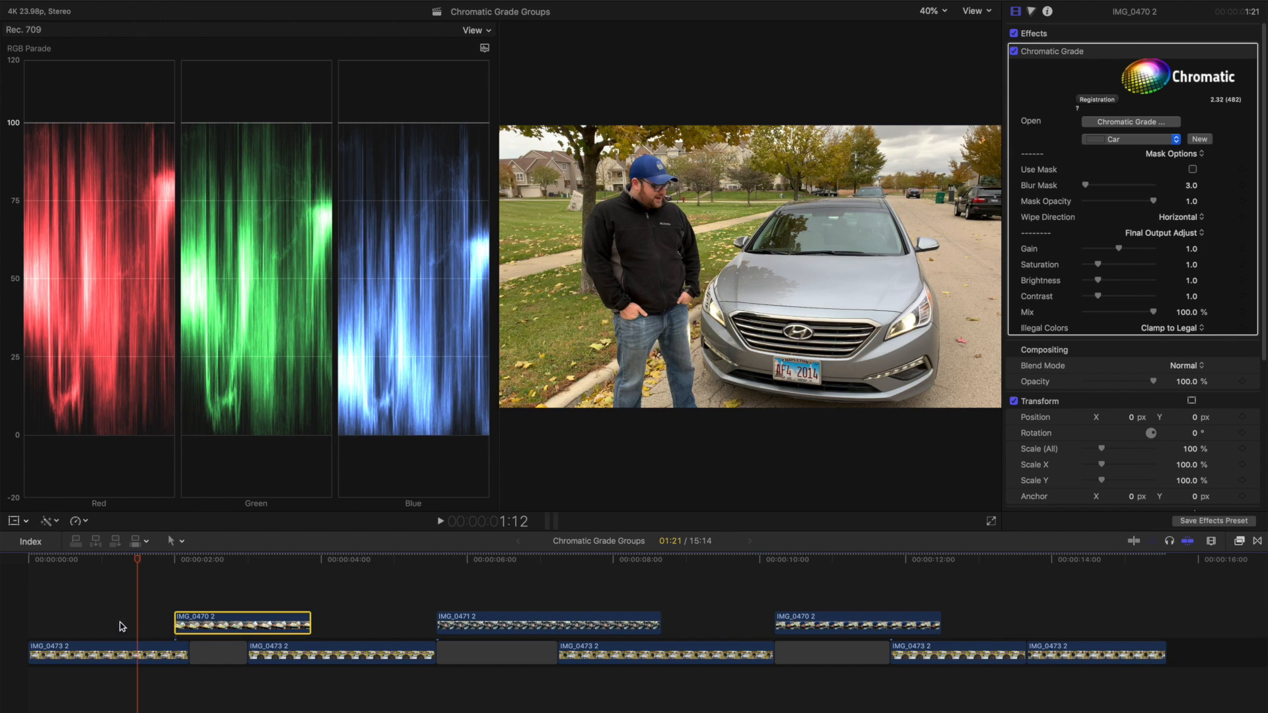
# Open the Chromatic Grade editor for the first clip, place it below the subject's face and switch its scope to Group 'WS'
pyautogui.click(122, 624)
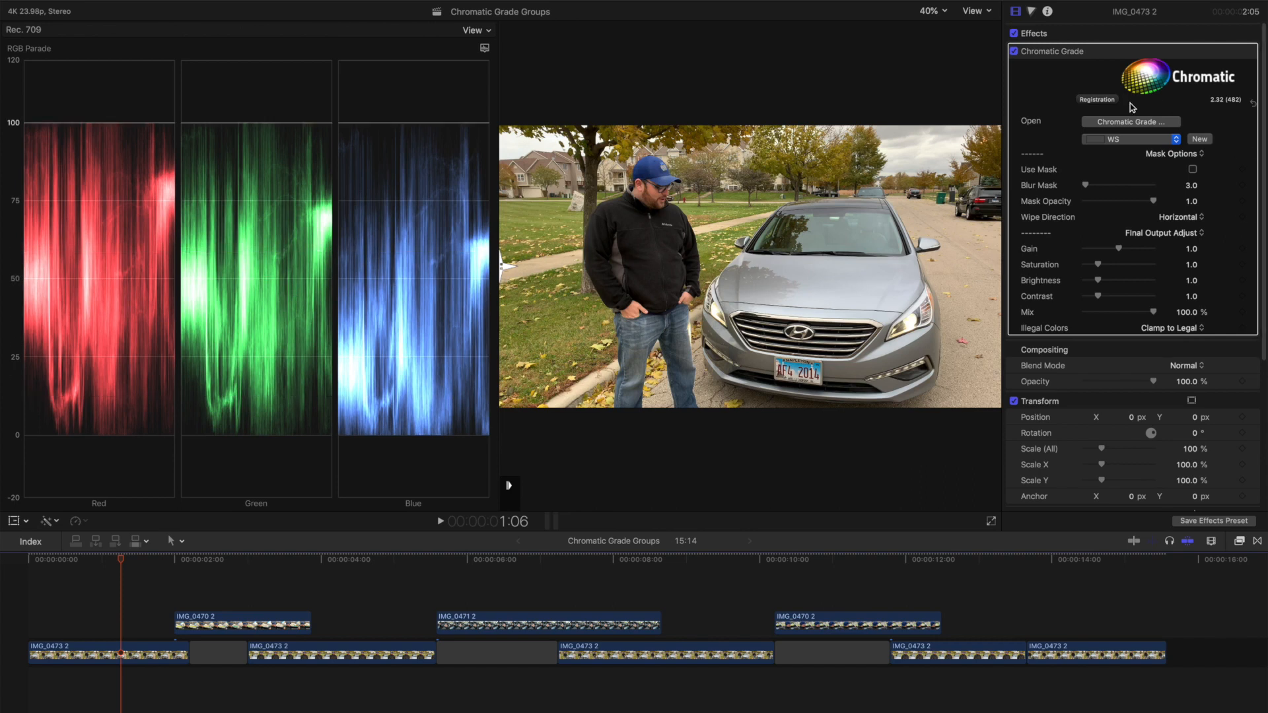
pyautogui.click(1131, 127)
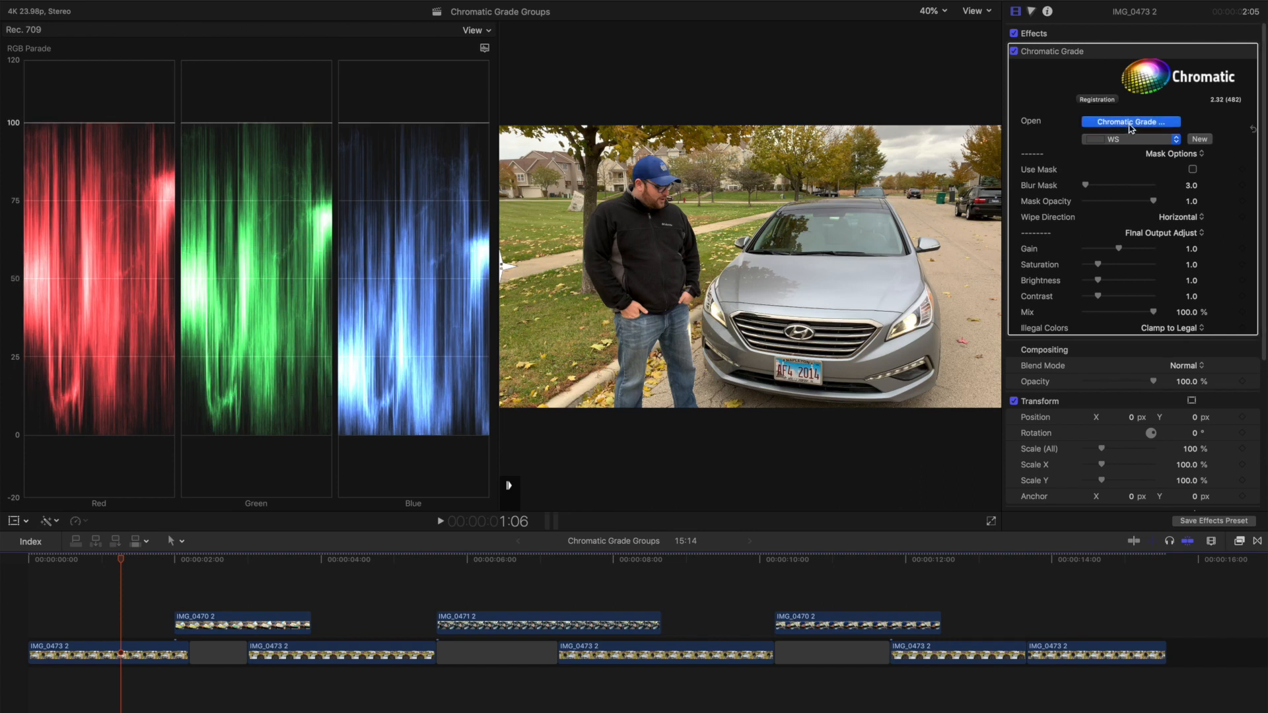
pyautogui.moveTo(926, 424); pyautogui.dragTo(779, 369)
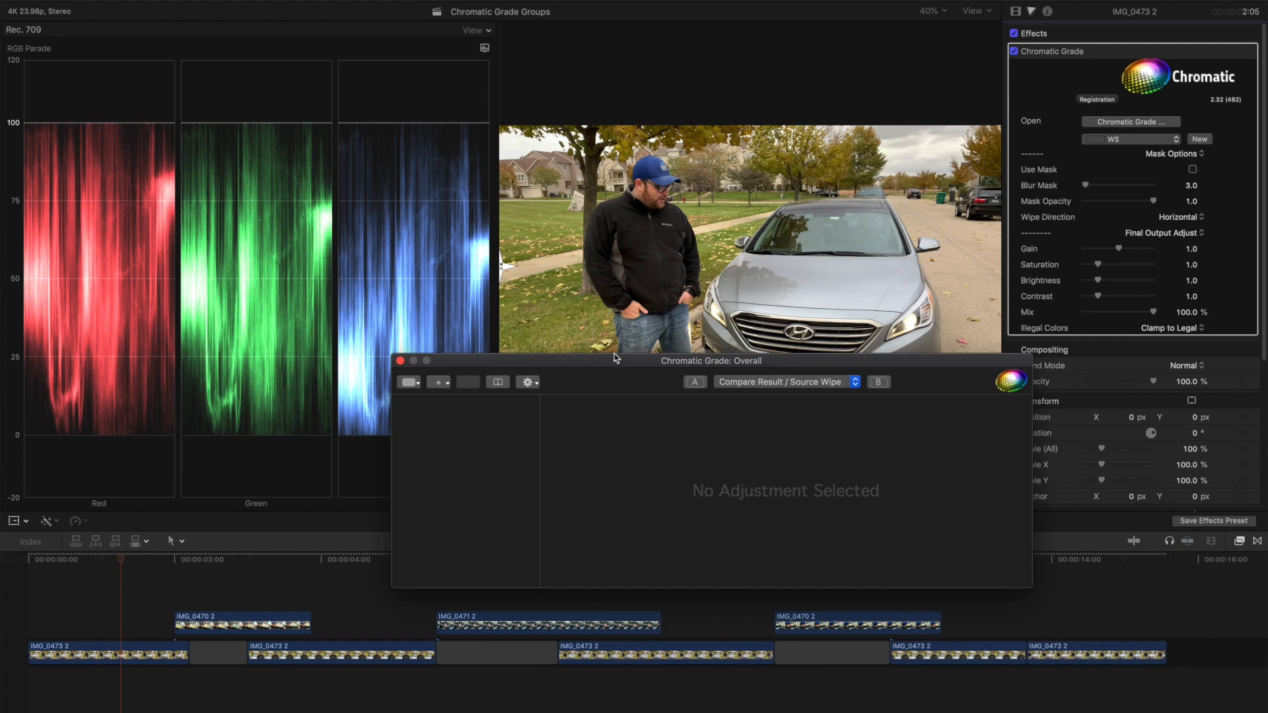
pyautogui.click(409, 381)
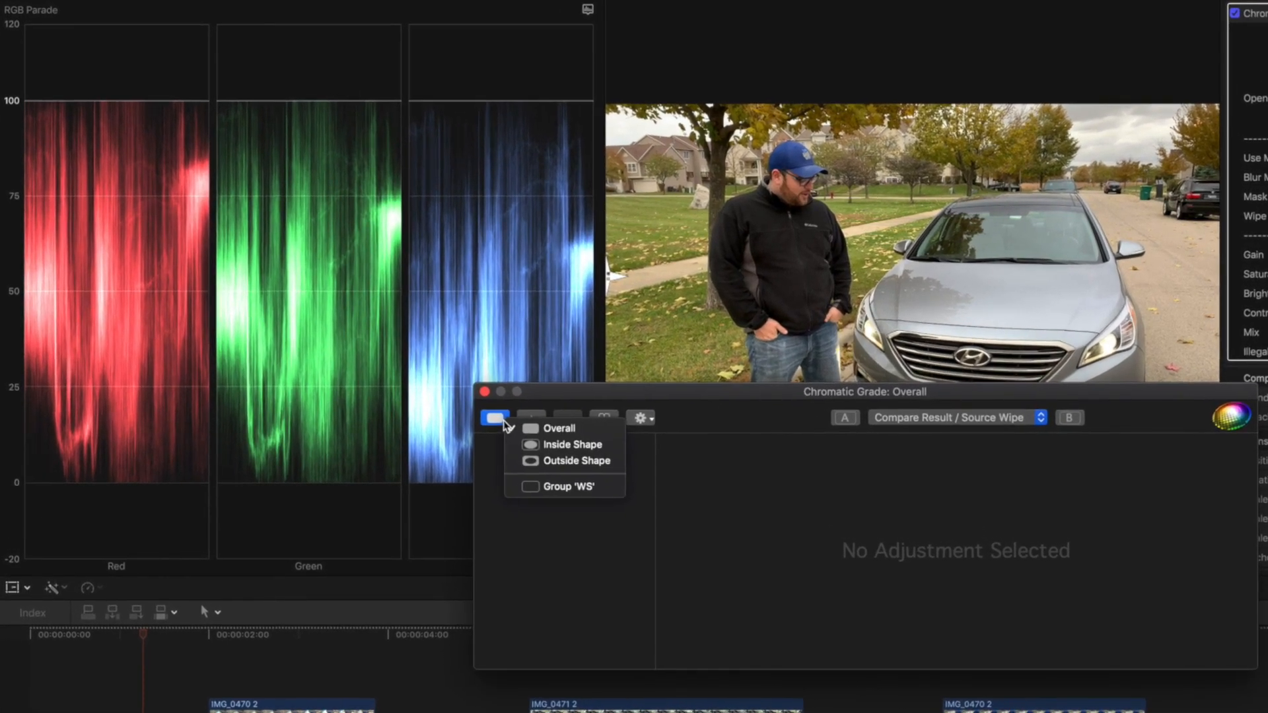
pyautogui.click(566, 487)
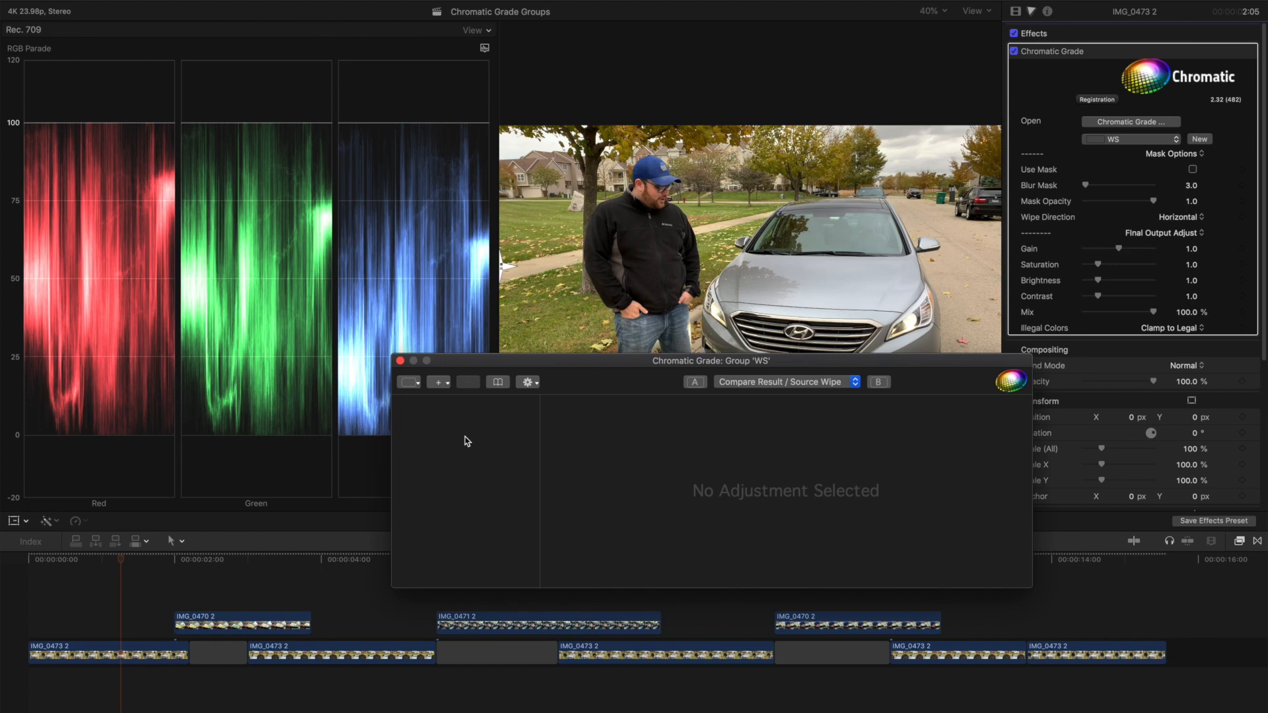
# Add a Color Balance / EV adjustment to the WS group with color temperature 10,000 K, exposure 1.96 and saturation 1.15
pyautogui.click(439, 383)
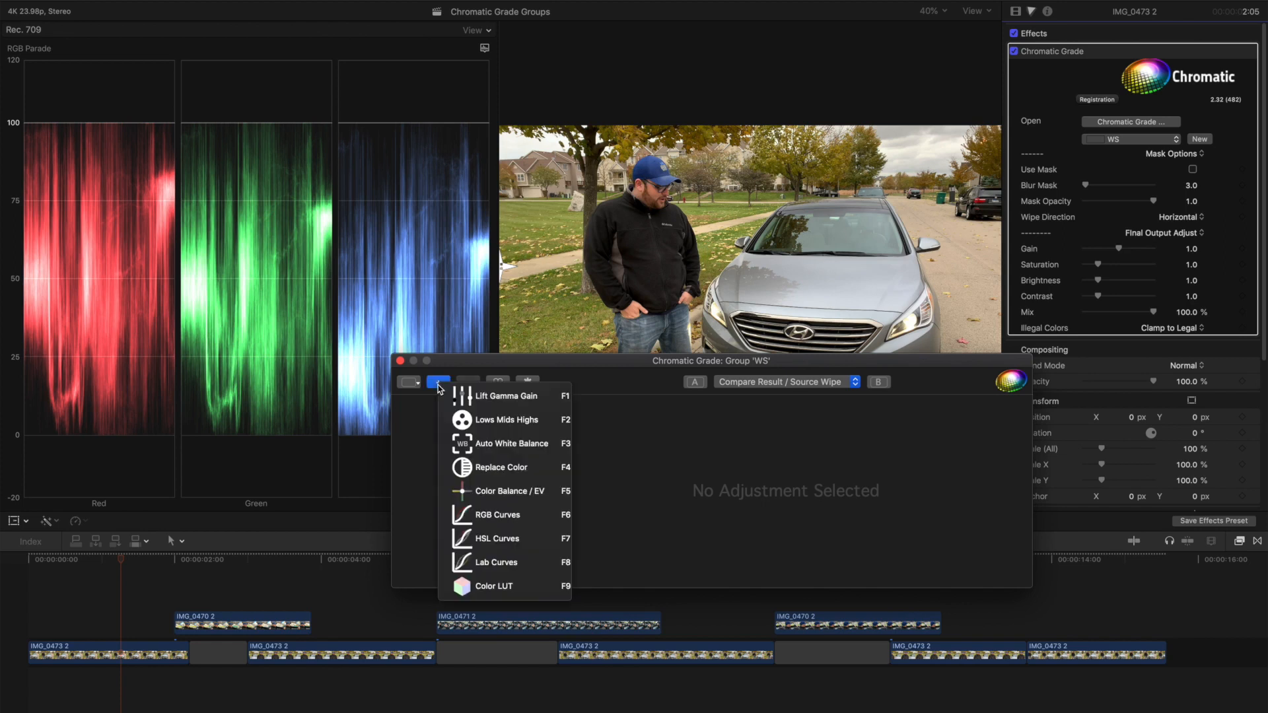
pyautogui.click(509, 491)
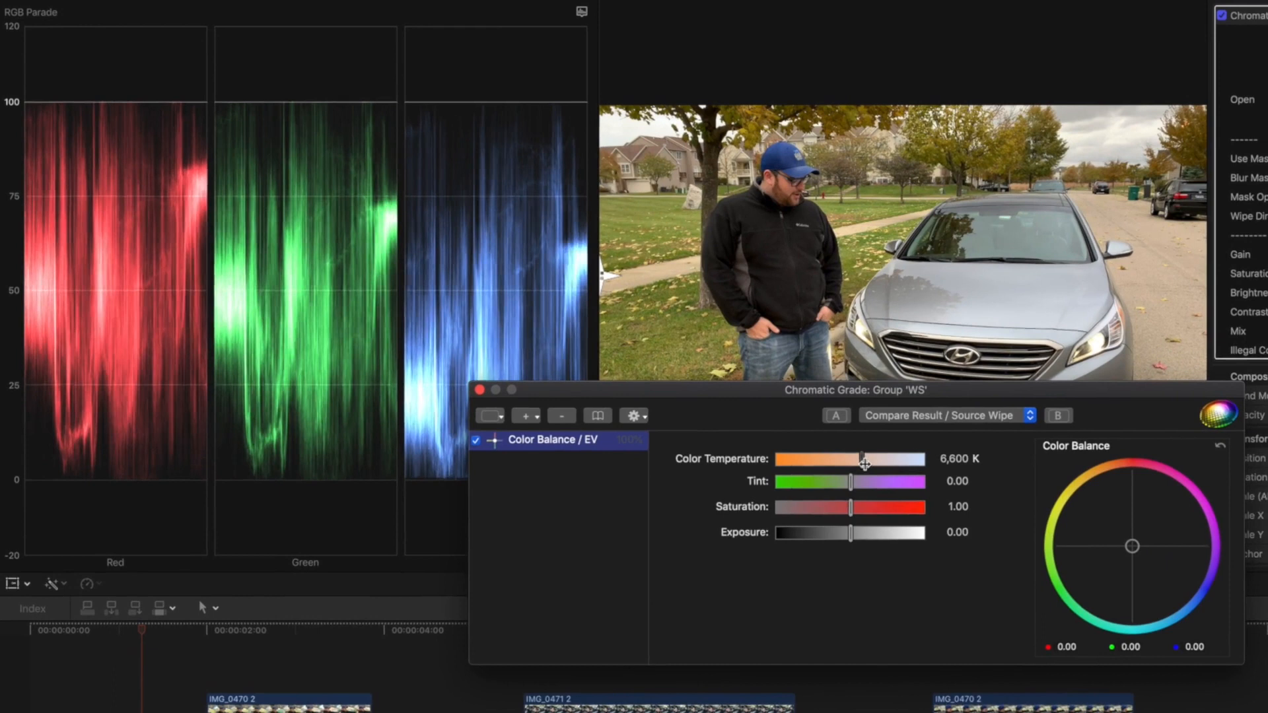
pyautogui.moveTo(800, 441); pyautogui.dragTo(834, 440)
pyautogui.moveTo(907, 460); pyautogui.dragTo(943, 456)
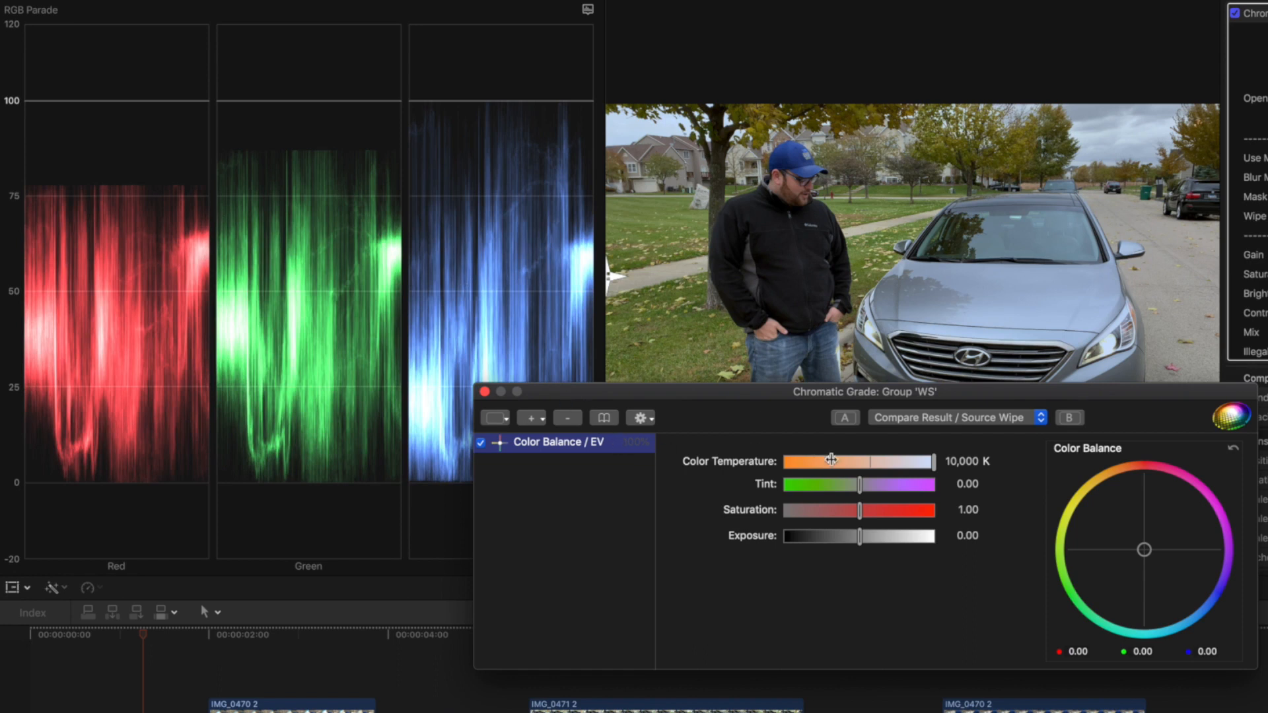
pyautogui.moveTo(859, 530); pyautogui.dragTo(889, 535)
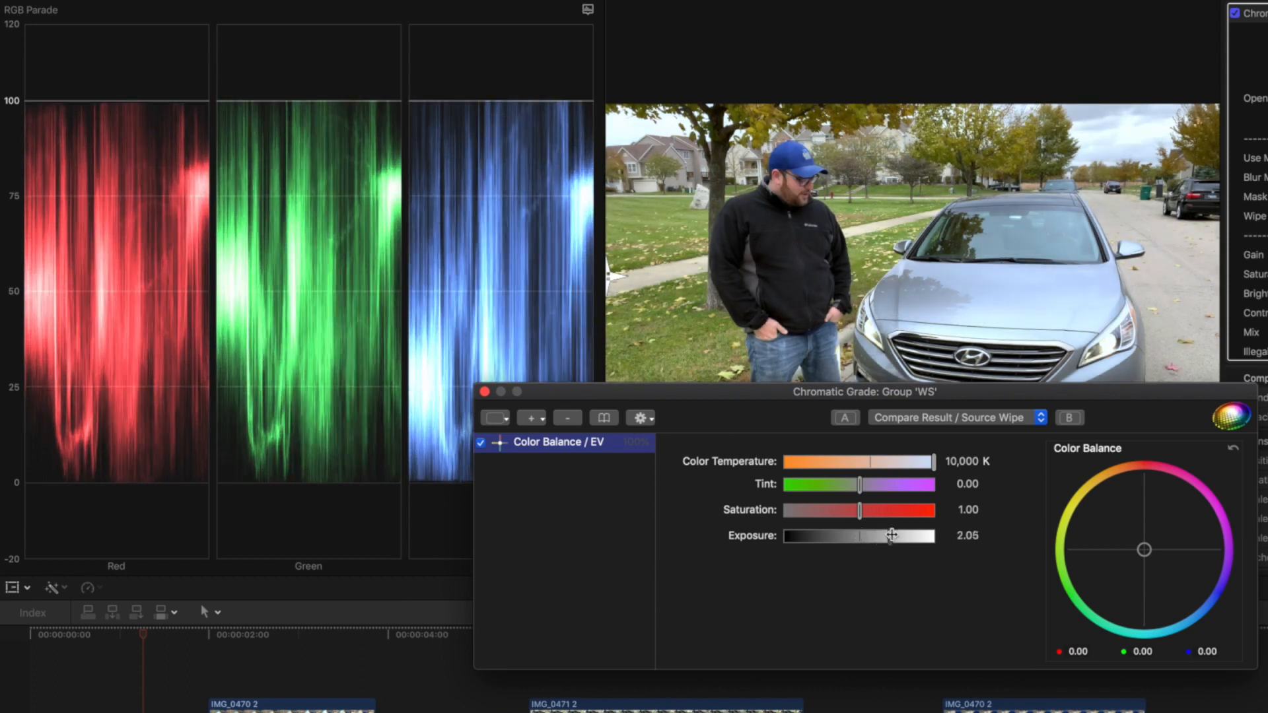
pyautogui.moveTo(869, 510); pyautogui.dragTo(871, 510)
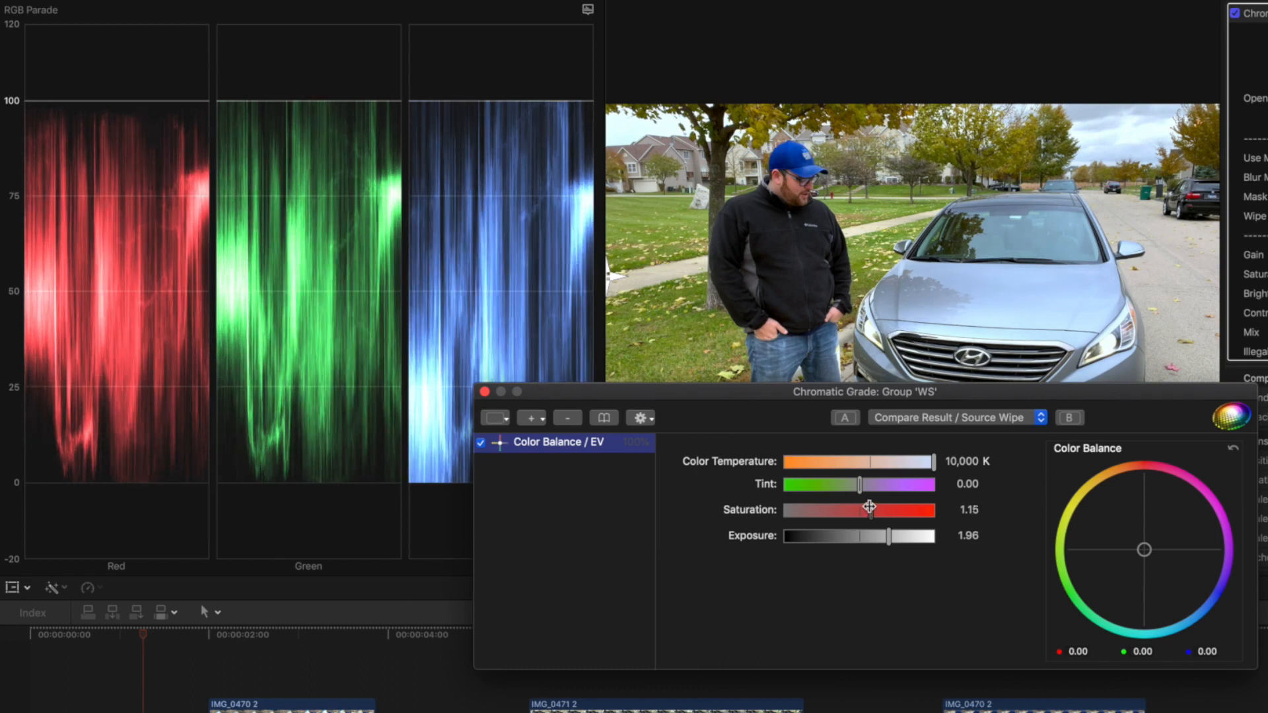
# Add an RGB Curves adjustment to the WS group and slightly lower the shadows on its Luma curve
pyautogui.moveTo(815, 392); pyautogui.dragTo(804, 419)
pyautogui.click(519, 446)
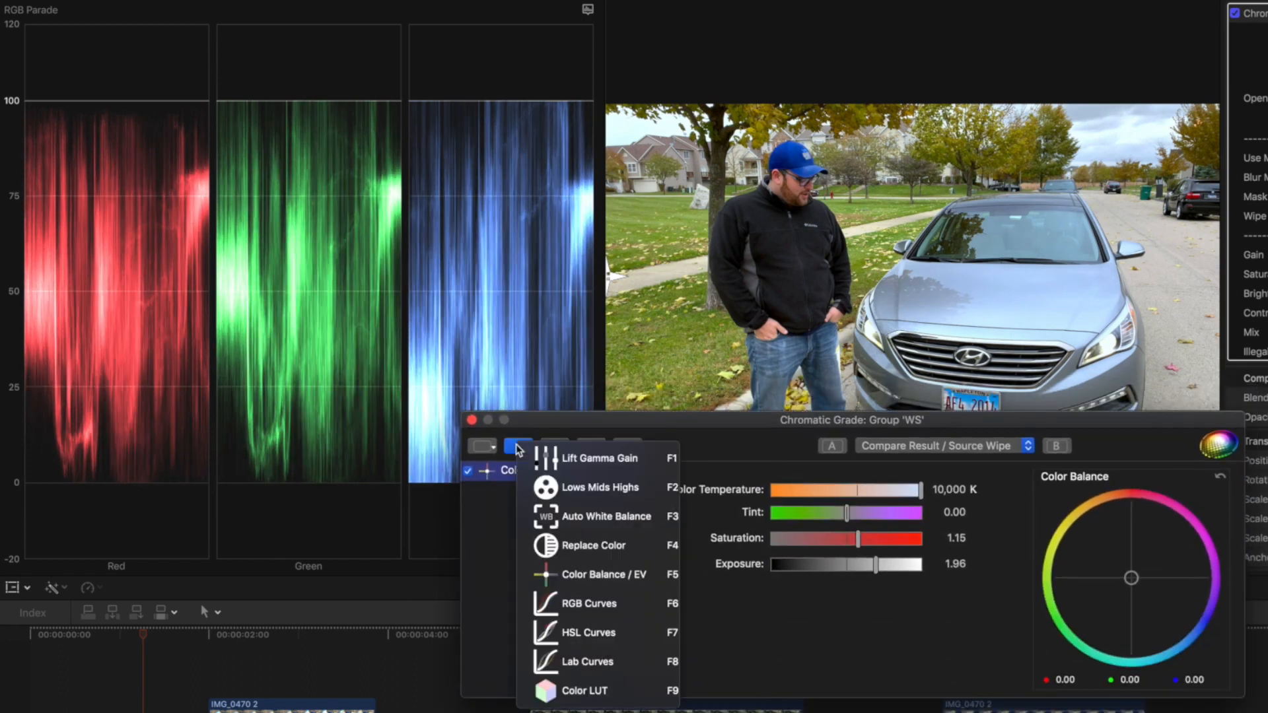
pyautogui.click(594, 603)
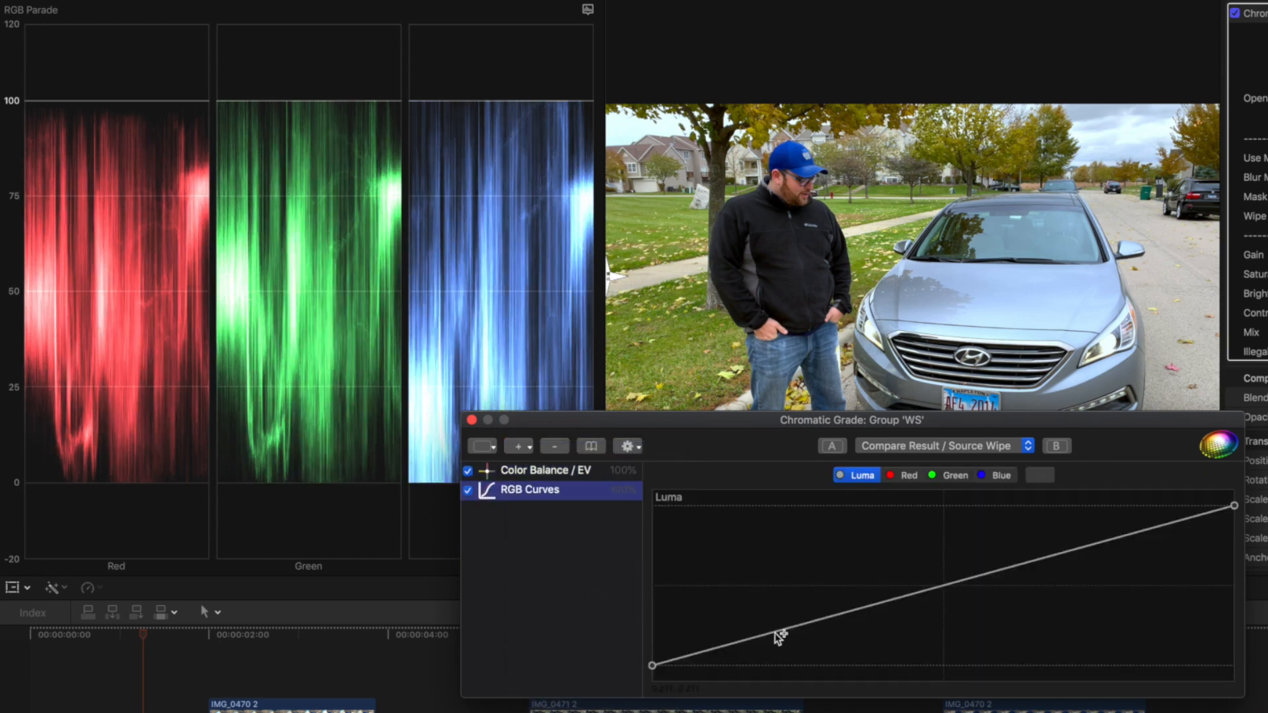
pyautogui.moveTo(773, 632); pyautogui.dragTo(776, 637)
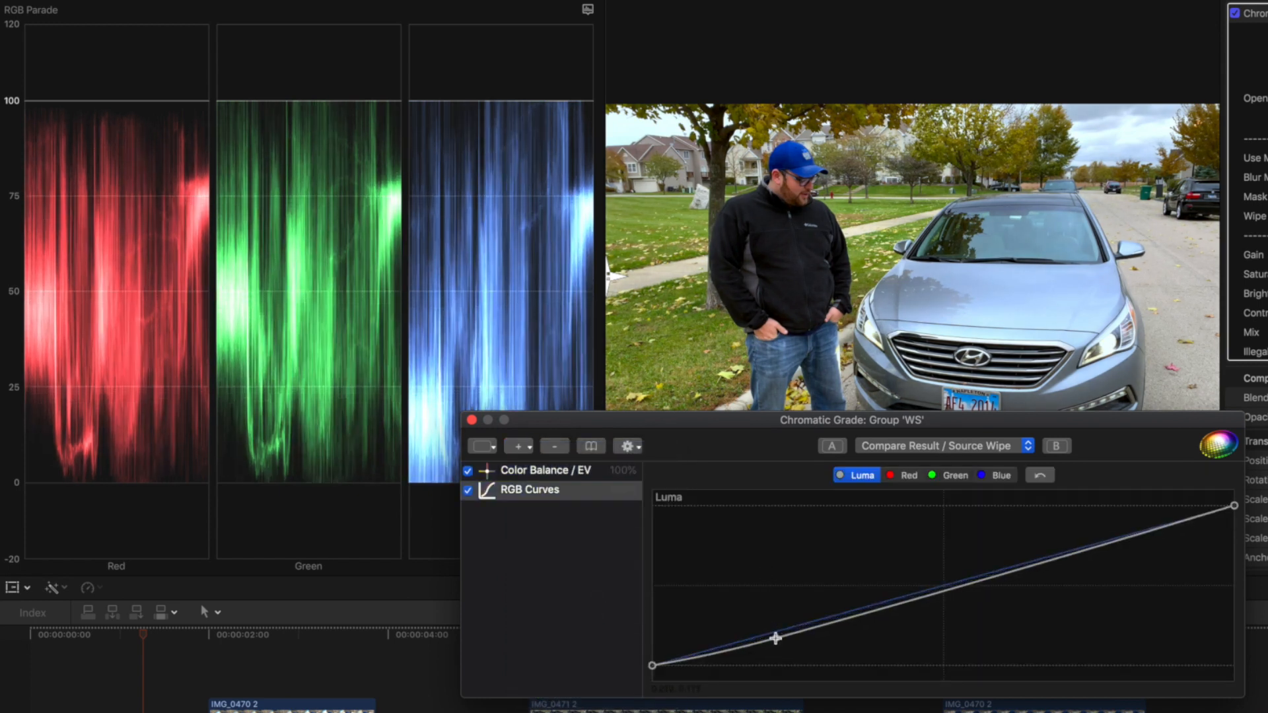
# Raise the highlights and lower the midtones on the Luma curve of the WS group's RGB Curves
pyautogui.click(1087, 547)
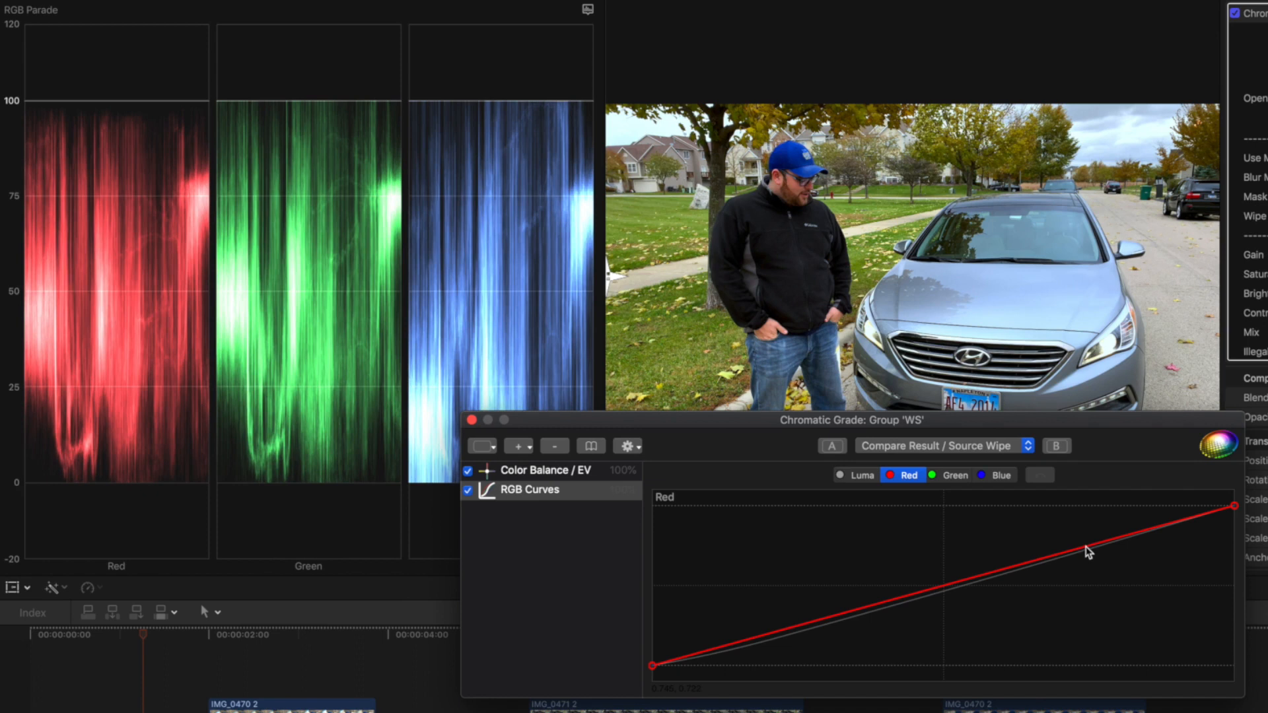
pyautogui.click(860, 476)
pyautogui.click(1115, 538)
pyautogui.moveTo(1115, 539); pyautogui.dragTo(1110, 530)
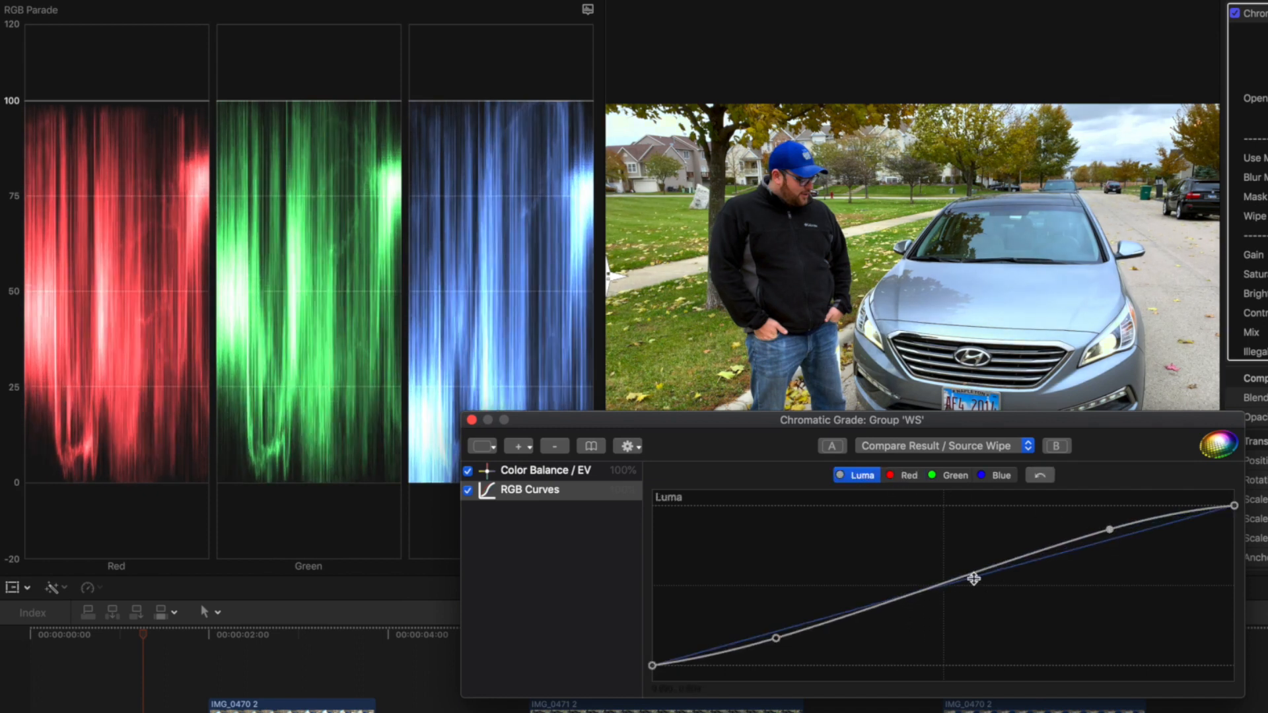
pyautogui.moveTo(938, 580)
pyautogui.mouseDown()
pyautogui.moveTo(930, 569)
pyautogui.moveTo(944, 593)
pyautogui.mouseUp()
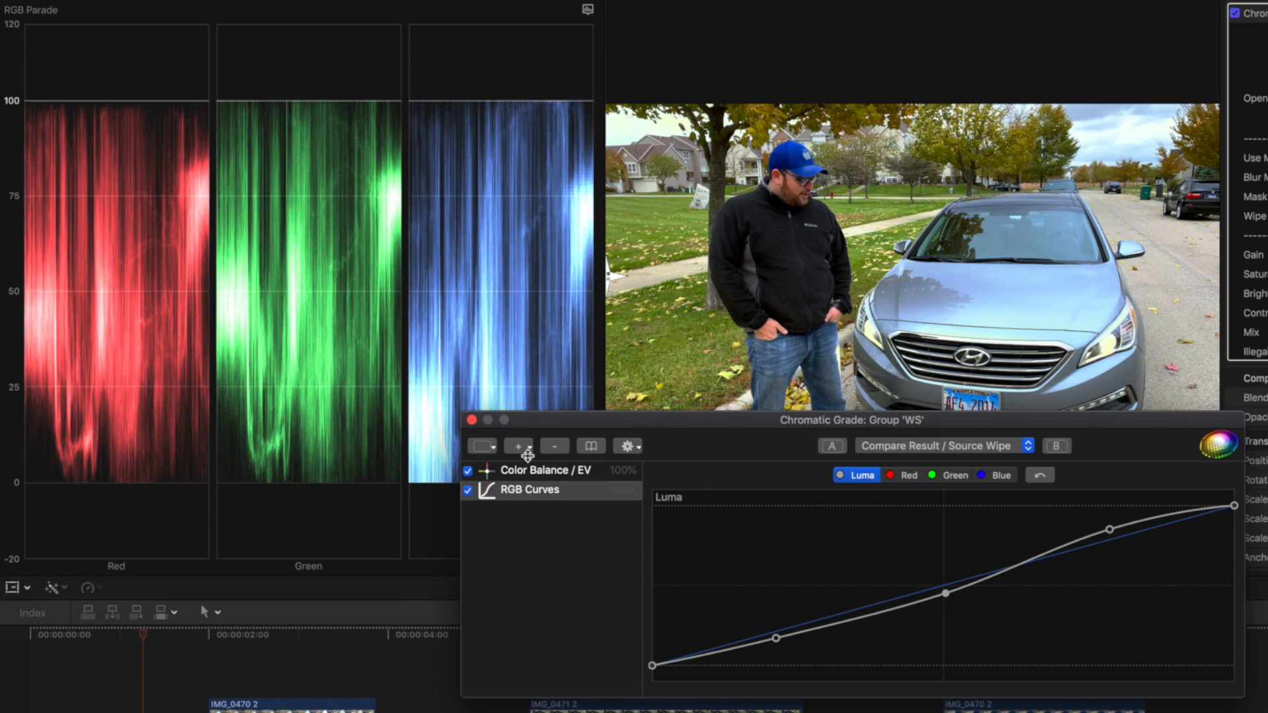
# Add an HSL Curves adjustment to the WS group and moderately raise the grass color's saturation on the Sat. vs Hue curve
pyautogui.click(520, 446)
pyautogui.click(602, 658)
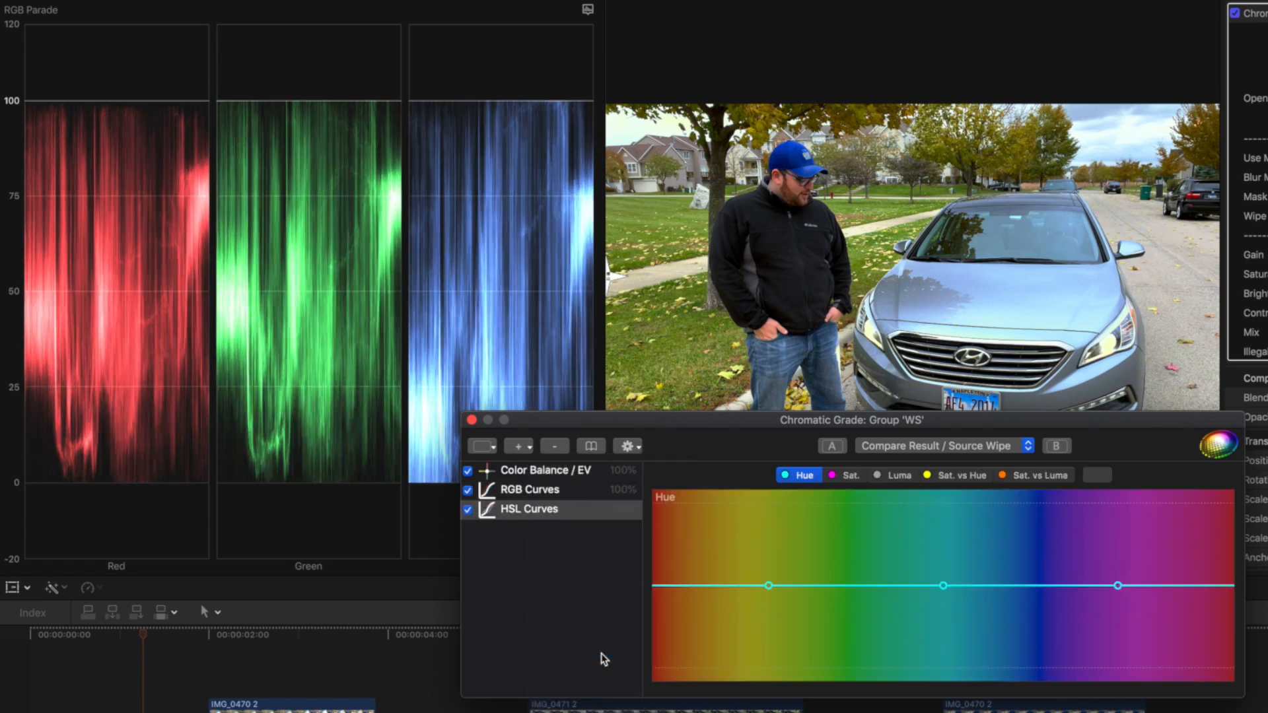
pyautogui.click(966, 480)
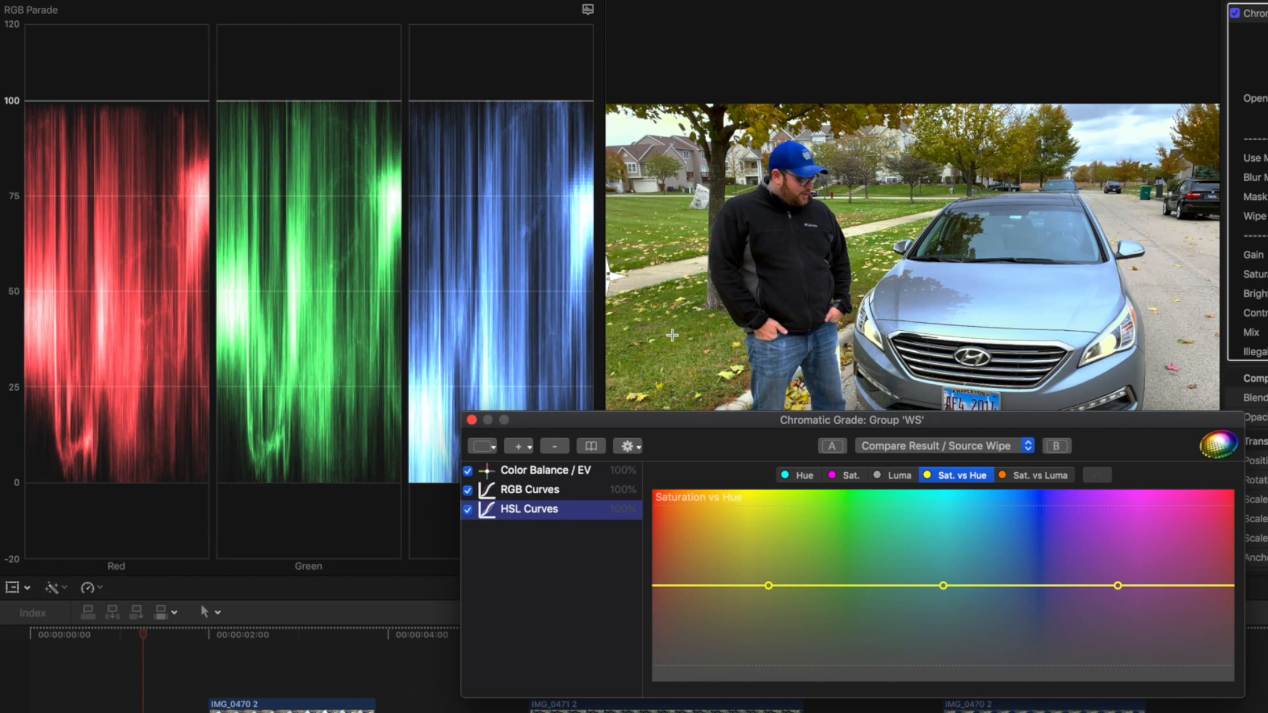
pyautogui.click(673, 334)
pyautogui.moveTo(782, 586); pyautogui.dragTo(784, 554)
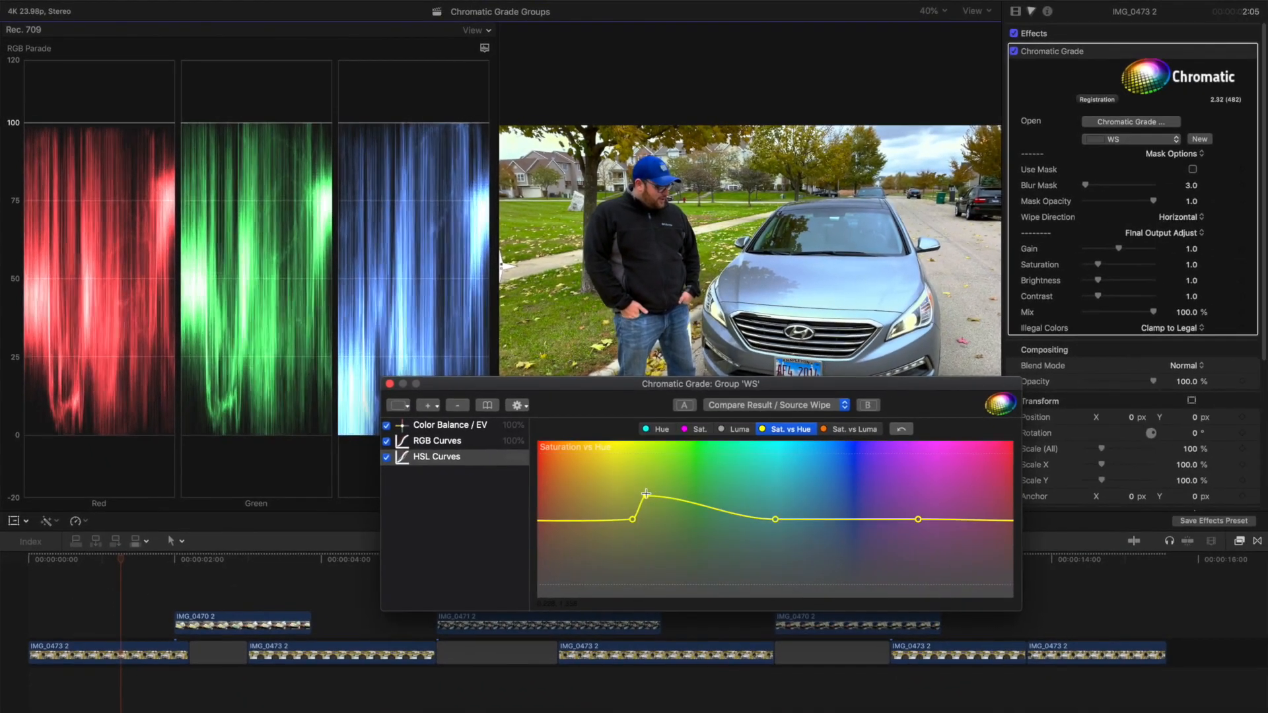
pyautogui.moveTo(646, 494); pyautogui.dragTo(647, 503)
# Close the grade editor and check the WS grade on the other wide shots along the timeline
pyautogui.moveTo(620, 407); pyautogui.dragTo(498, 369)
pyautogui.click(268, 345)
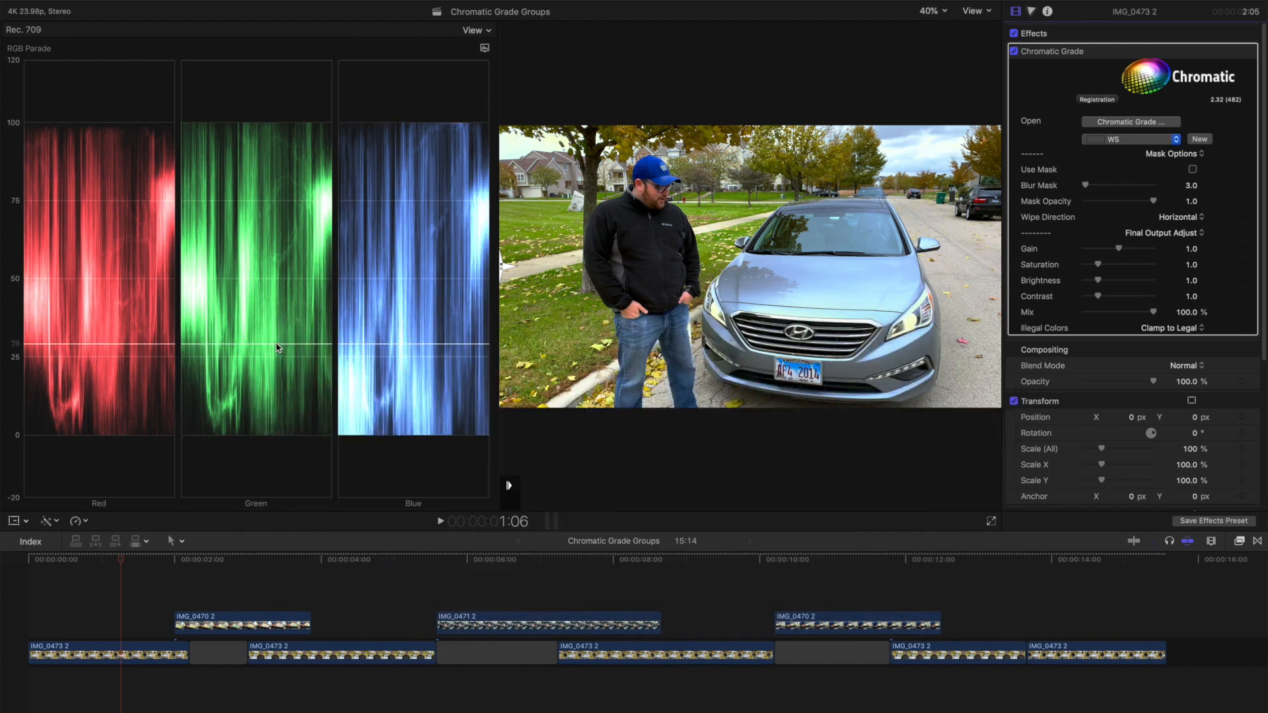
pyautogui.click(691, 560)
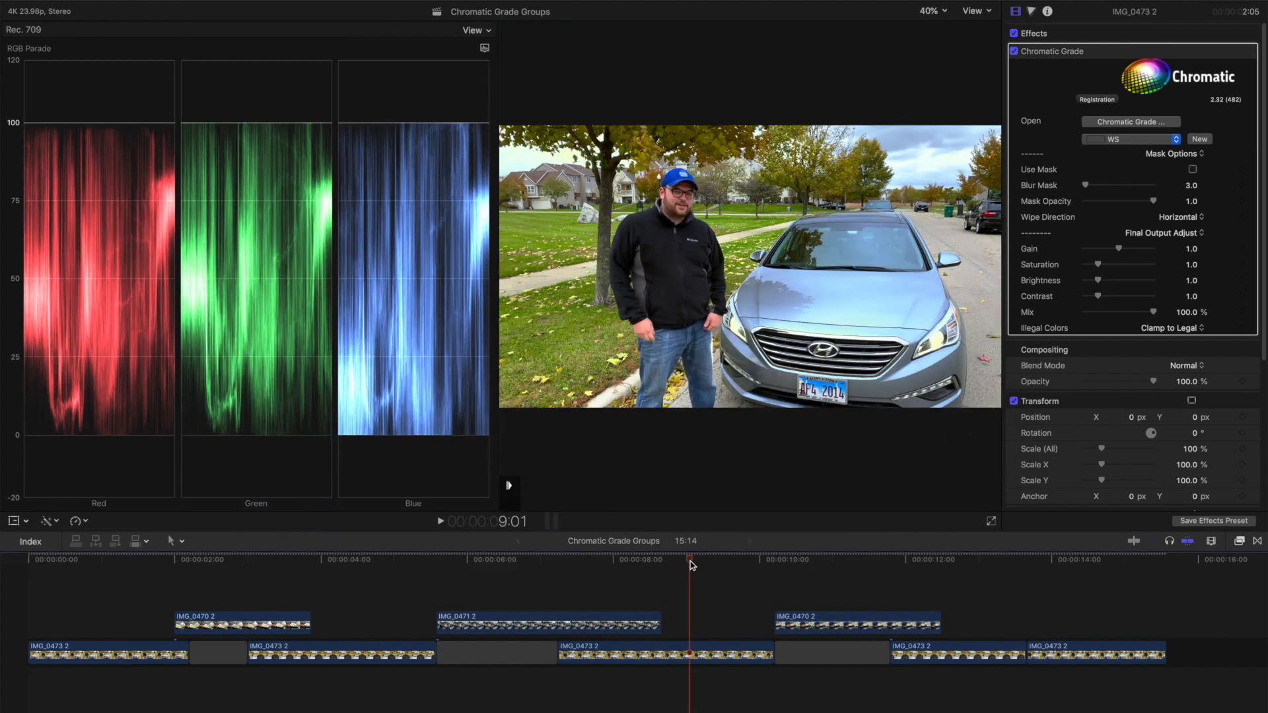
pyautogui.click(1085, 562)
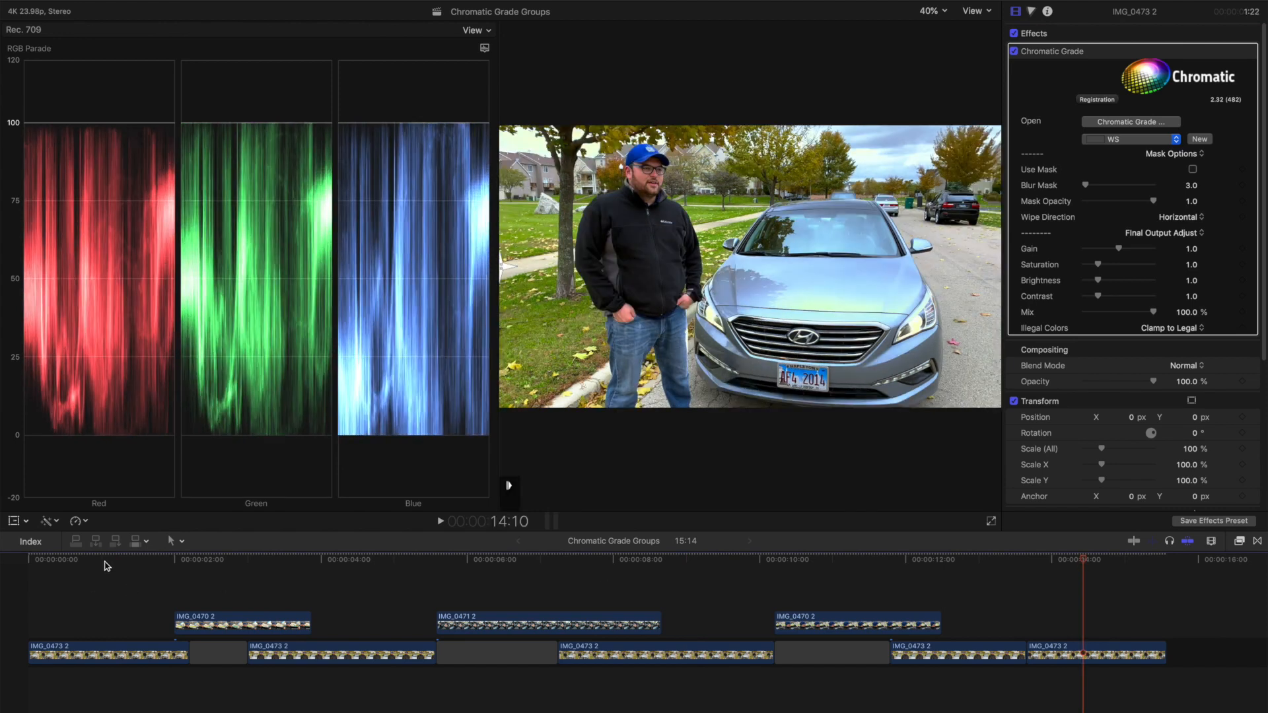
pyautogui.click(104, 562)
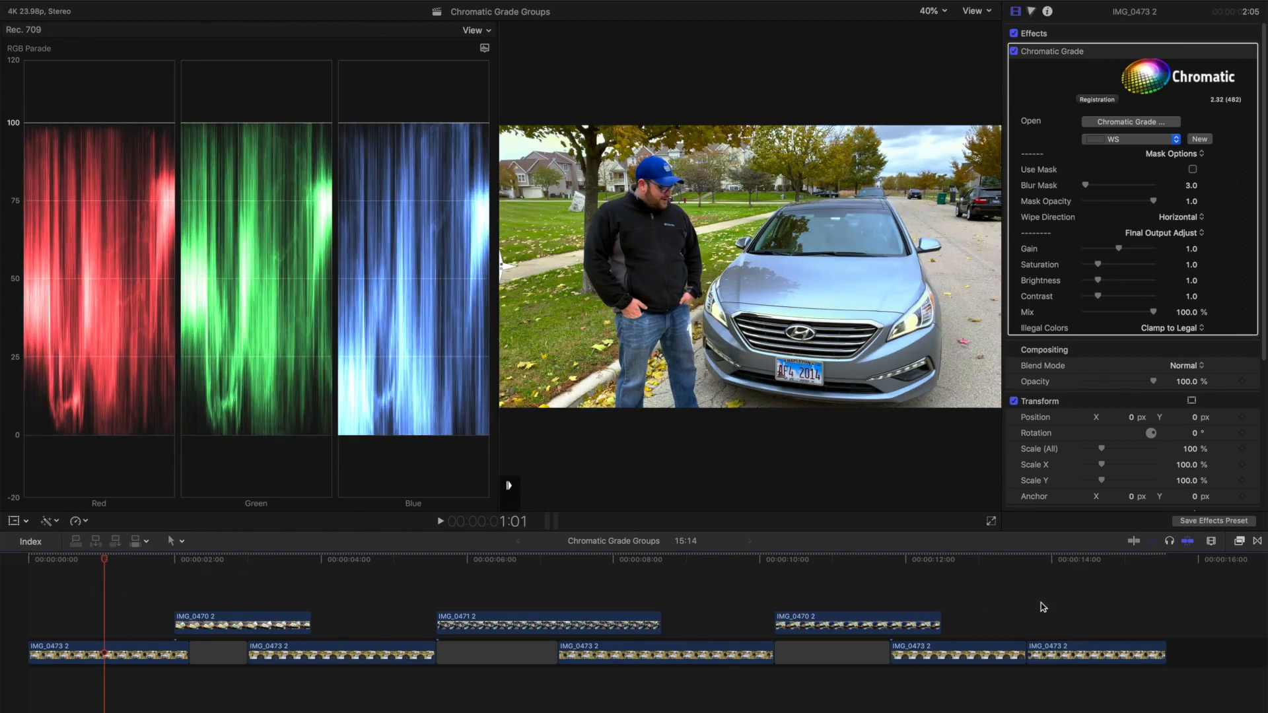
# Open the Chromatic Grade editor for the last IMG_0473 2 clip and switch its scope to Group 'WS'
pyautogui.click(1100, 560)
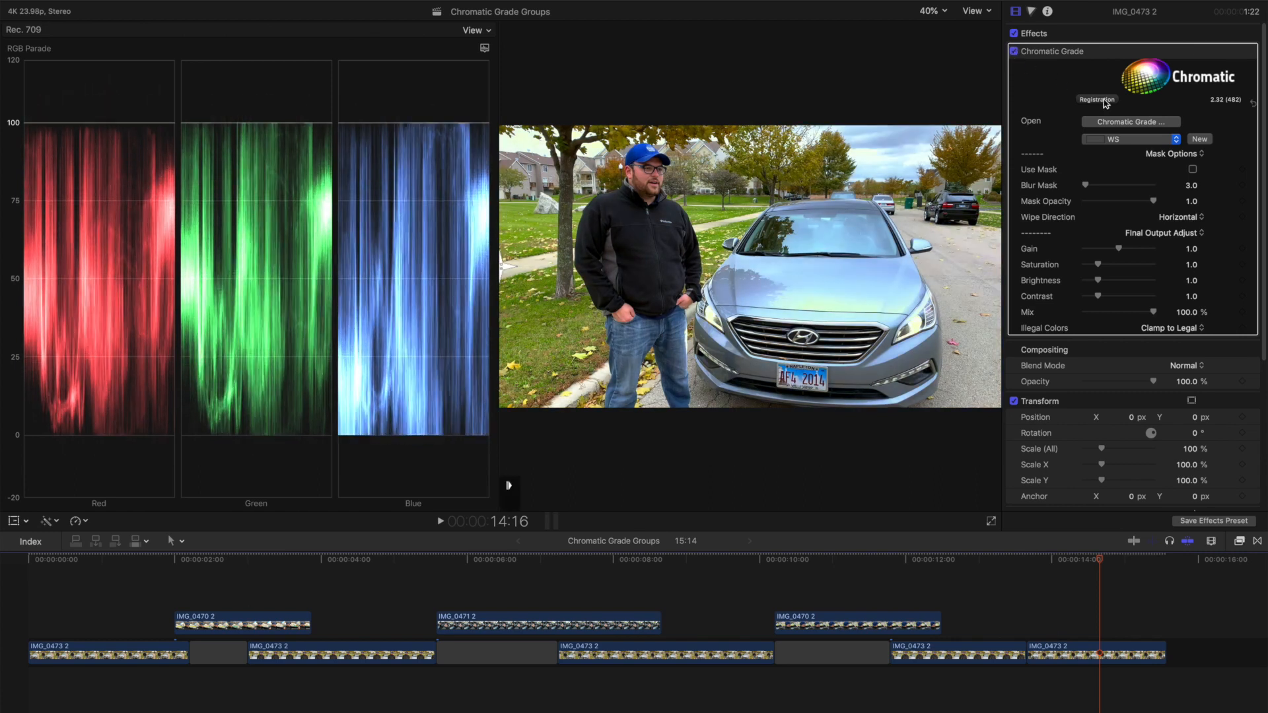
pyautogui.click(1123, 122)
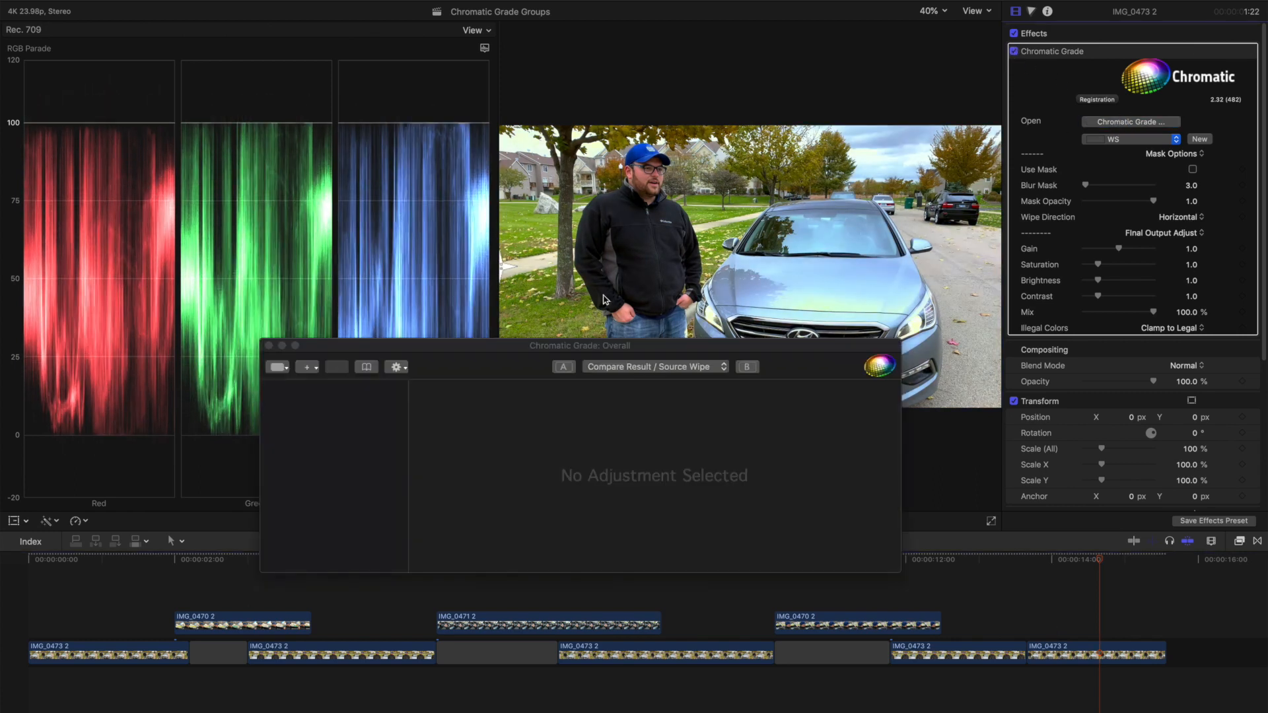
pyautogui.click(278, 368)
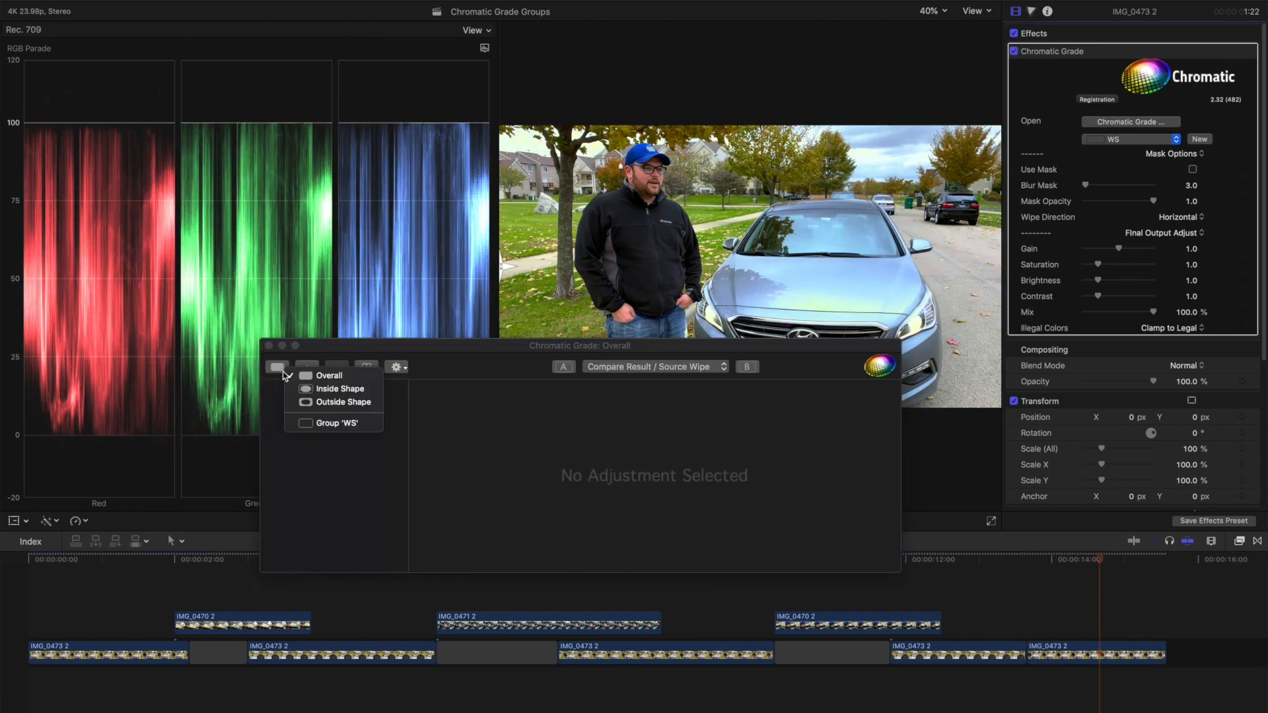
pyautogui.click(335, 424)
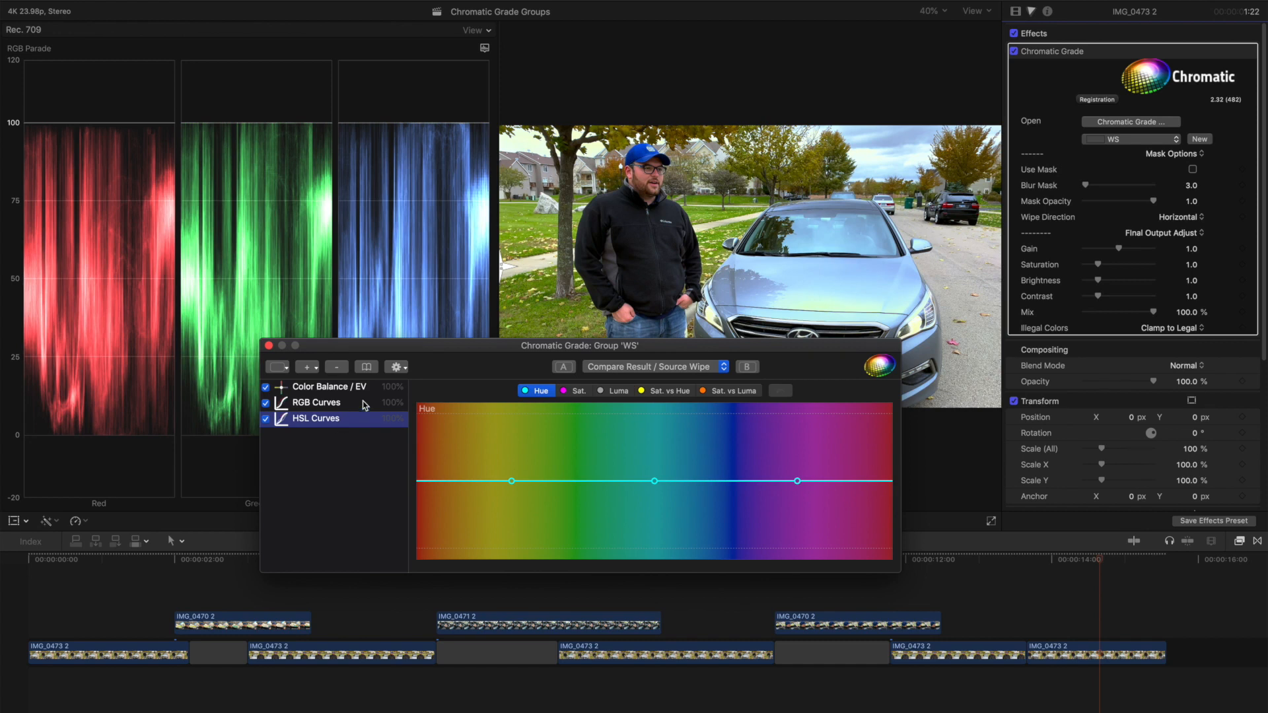
# Save the WS adjustments as a stack named Wide Shot in the Untitled category and close the grade editor
pyautogui.click(397, 368)
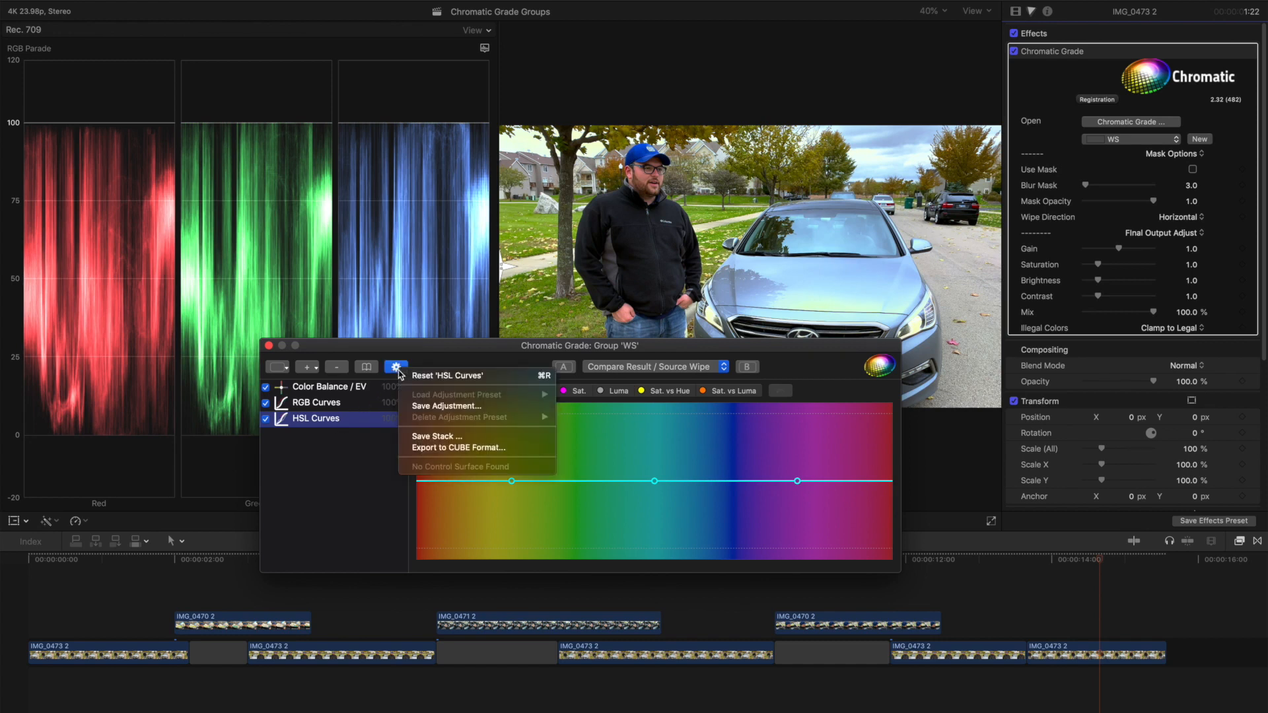
pyautogui.click(447, 435)
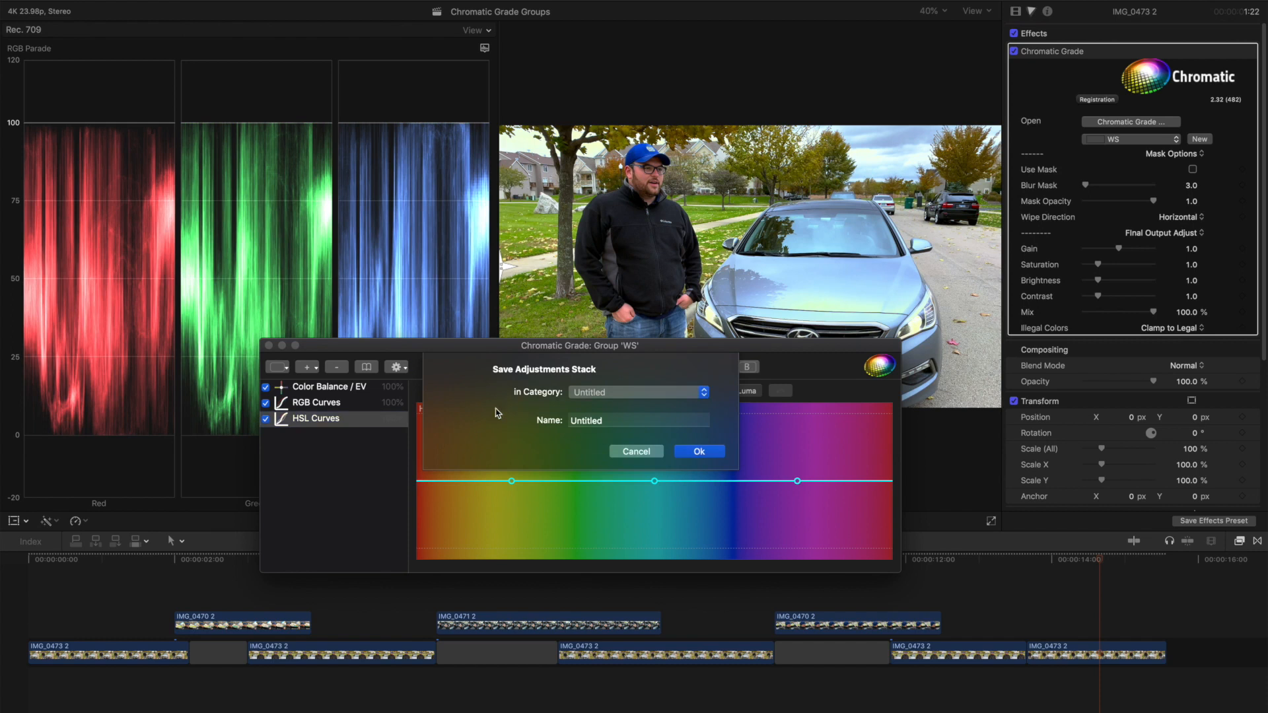
pyautogui.doubleClick(620, 422)
pyautogui.write('Wide Shot')
pyautogui.press('Return')
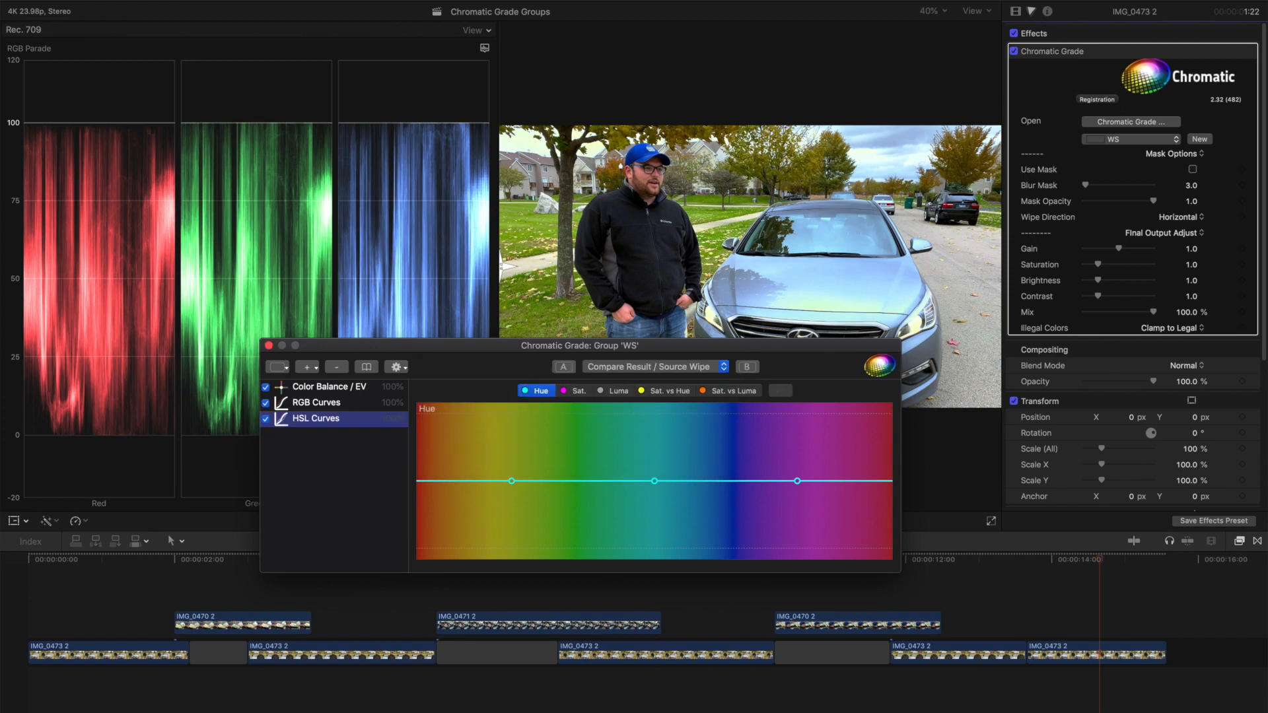
pyautogui.click(268, 346)
# Open the Chromatic Grade editor for the second IMG_0473 2 clip with Group 'TS' as scope and place it below the subject's face
pyautogui.click(362, 594)
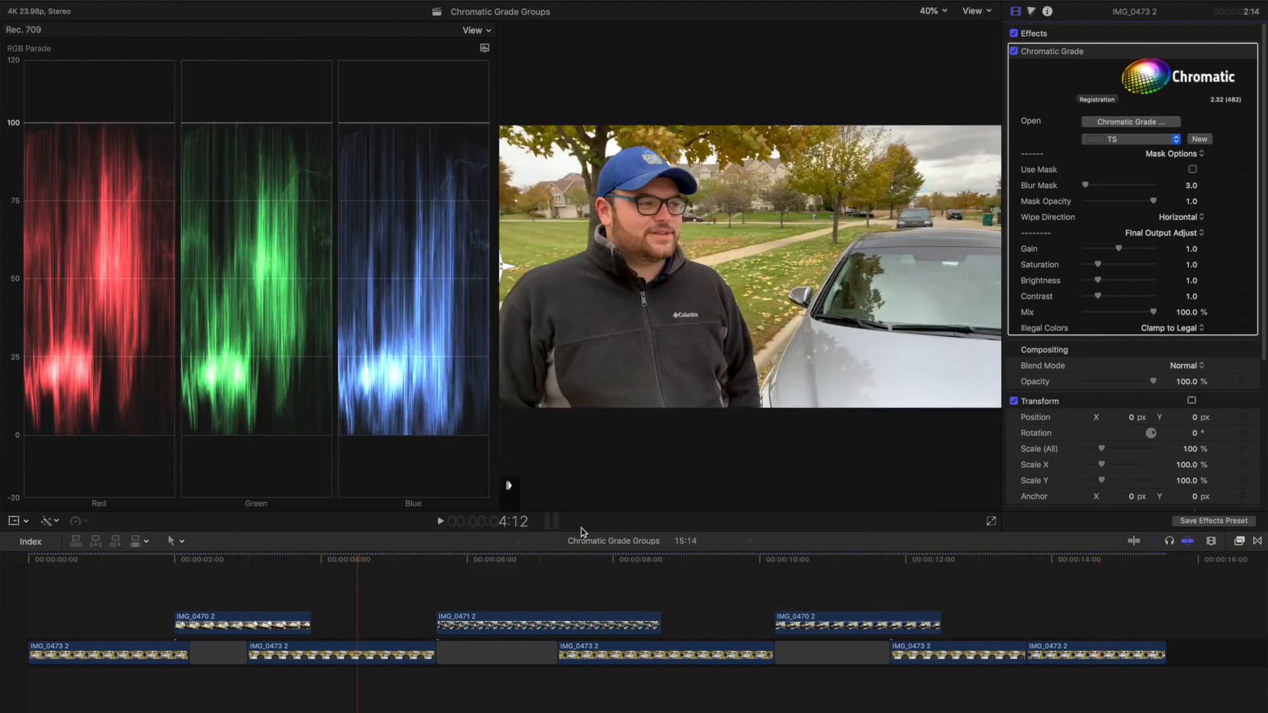
pyautogui.click(397, 652)
pyautogui.click(1123, 123)
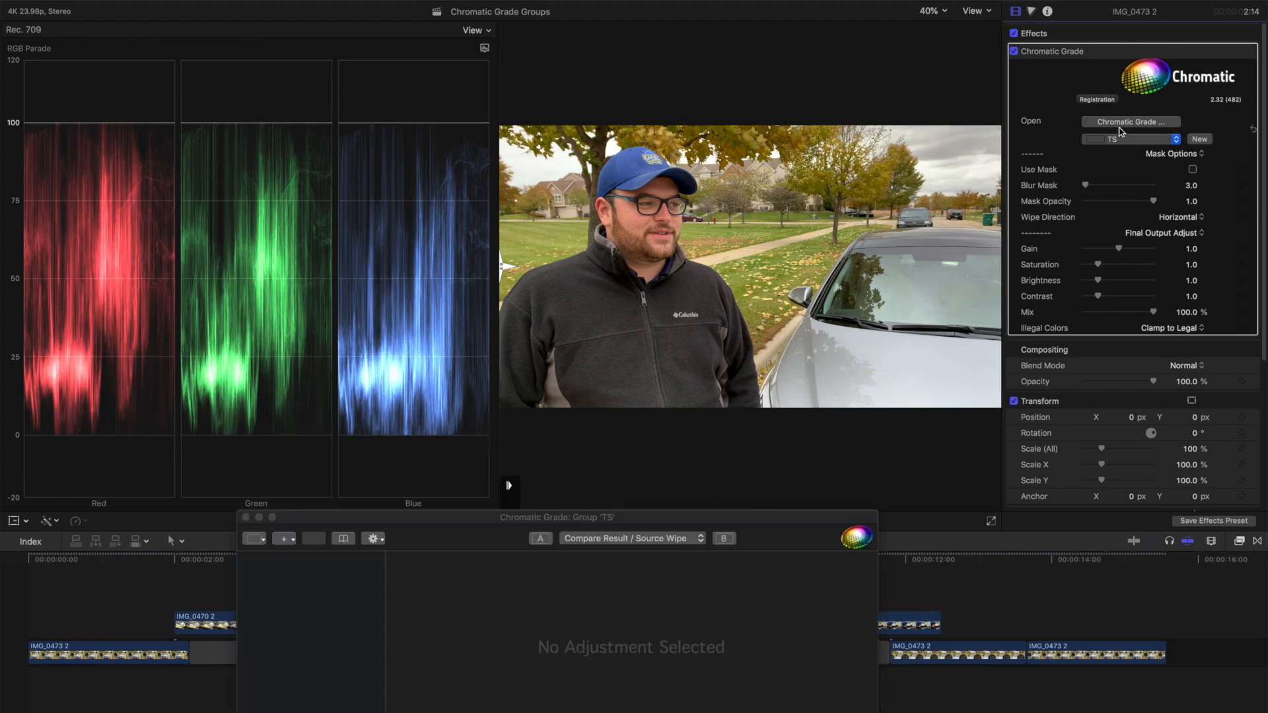
pyautogui.click(264, 540)
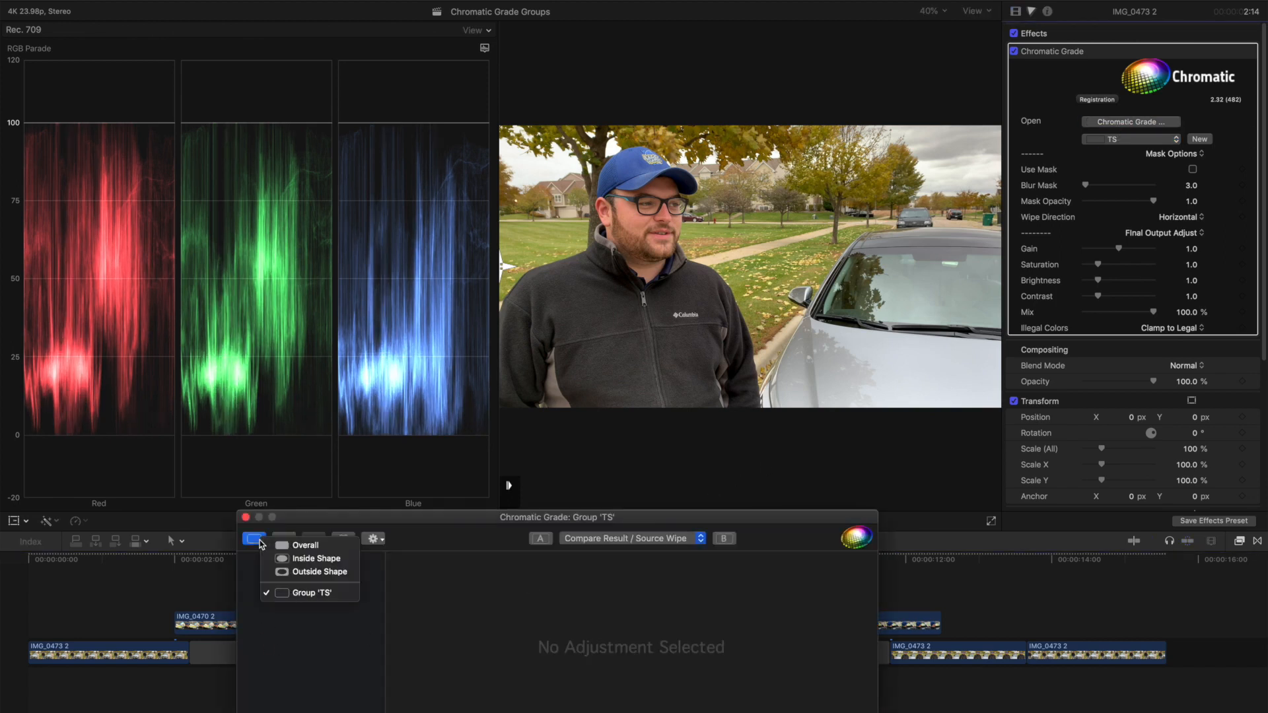
pyautogui.click(310, 594)
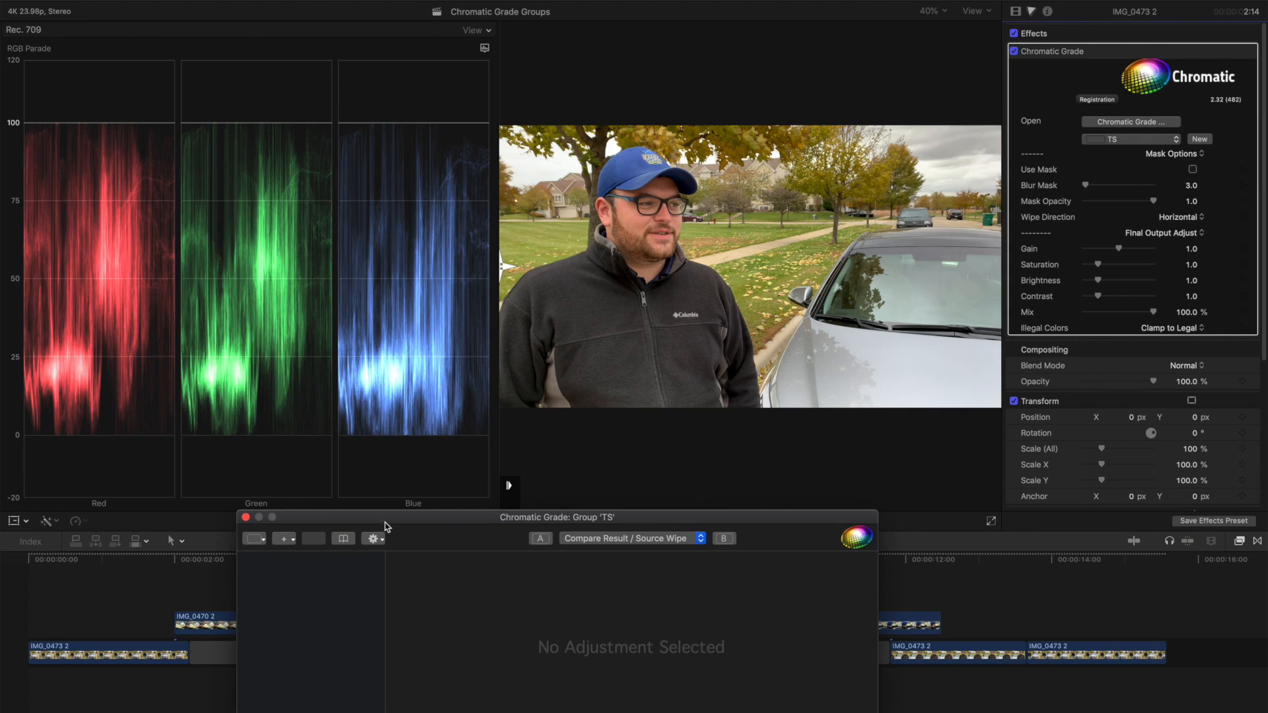
pyautogui.moveTo(392, 524); pyautogui.dragTo(402, 465)
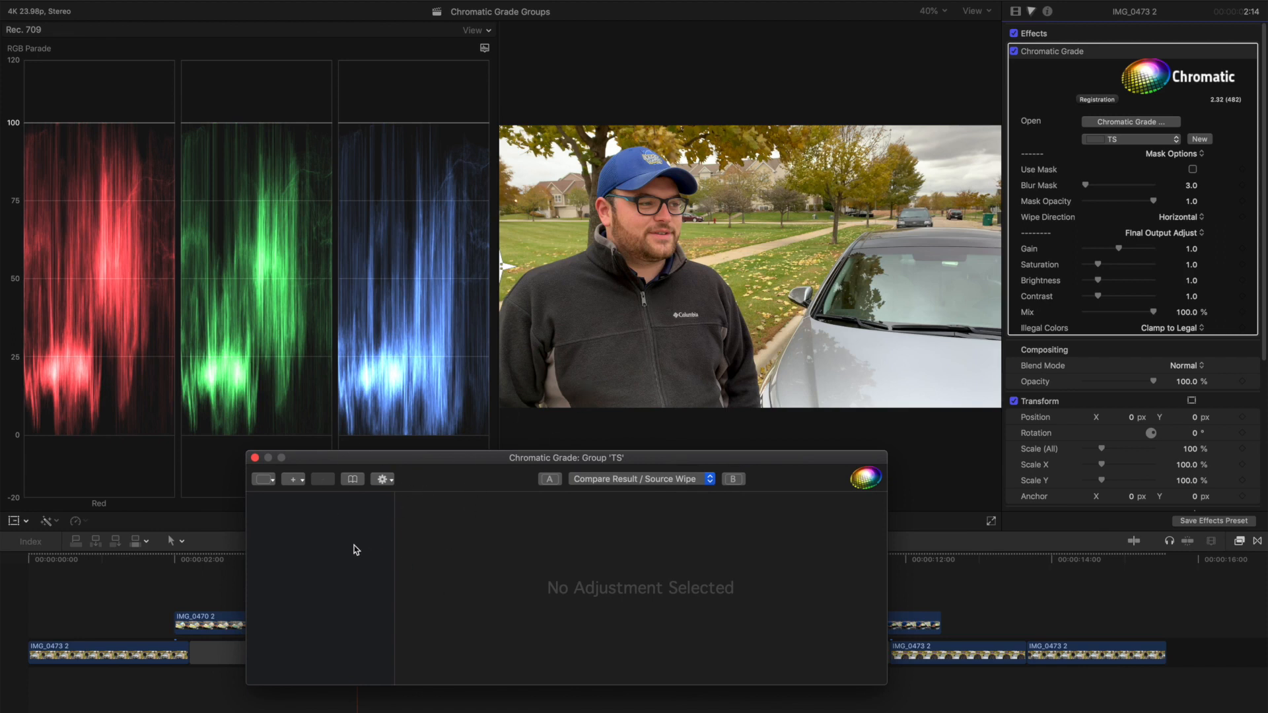
# Apply the saved Wide Shot stack to the TS group and check the grade on the later tight shot
pyautogui.click(354, 479)
pyautogui.doubleClick(288, 252)
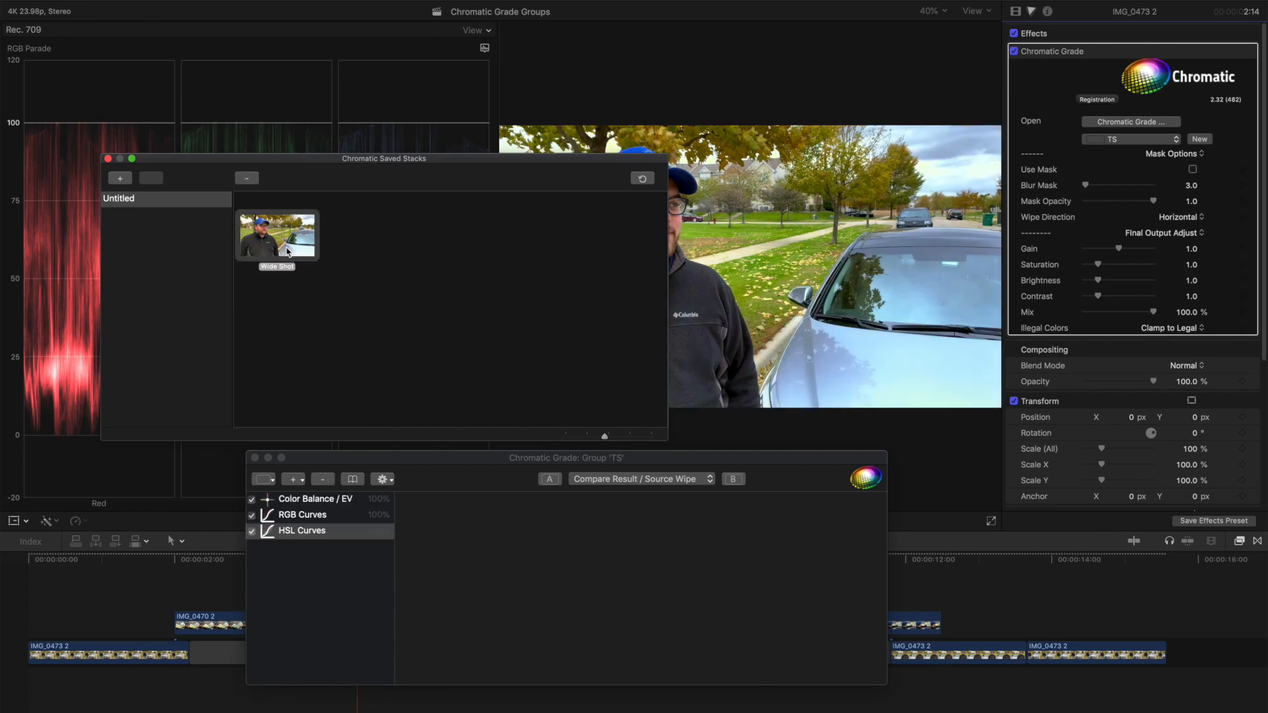
pyautogui.click(108, 159)
pyautogui.moveTo(621, 465); pyautogui.dragTo(559, 404)
pyautogui.moveTo(956, 562); pyautogui.dragTo(972, 565)
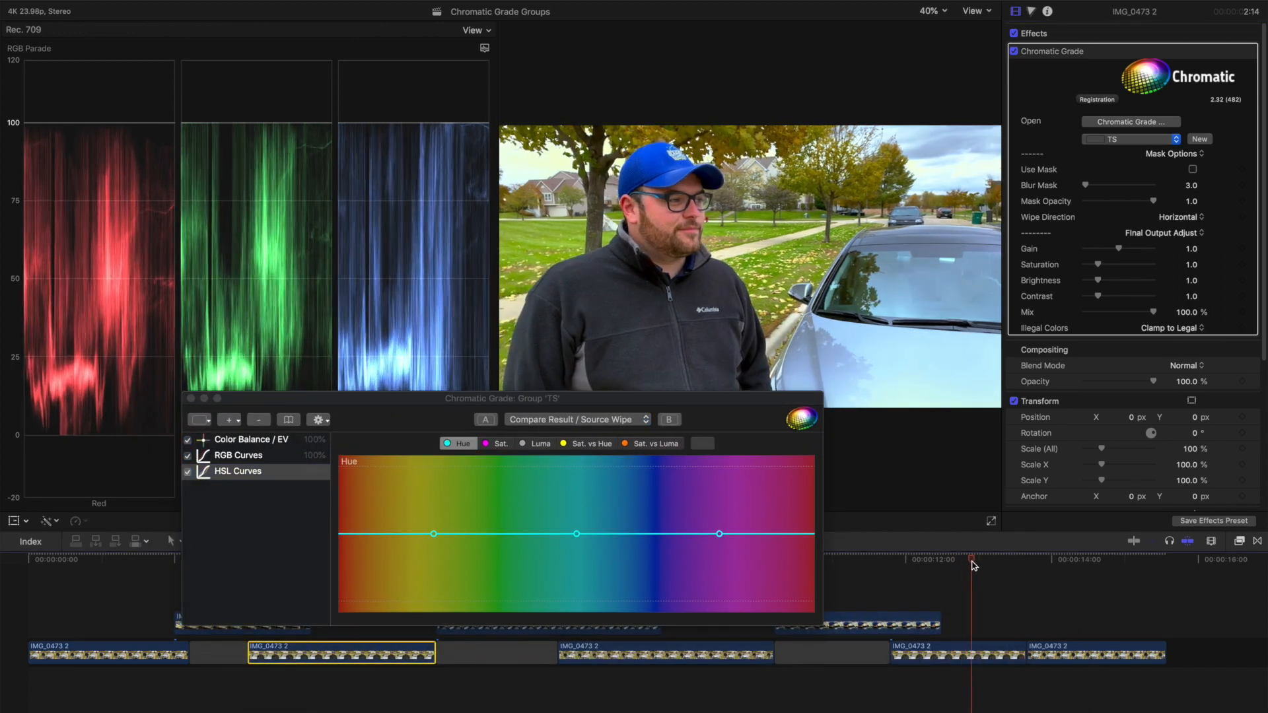
pyautogui.click(342, 638)
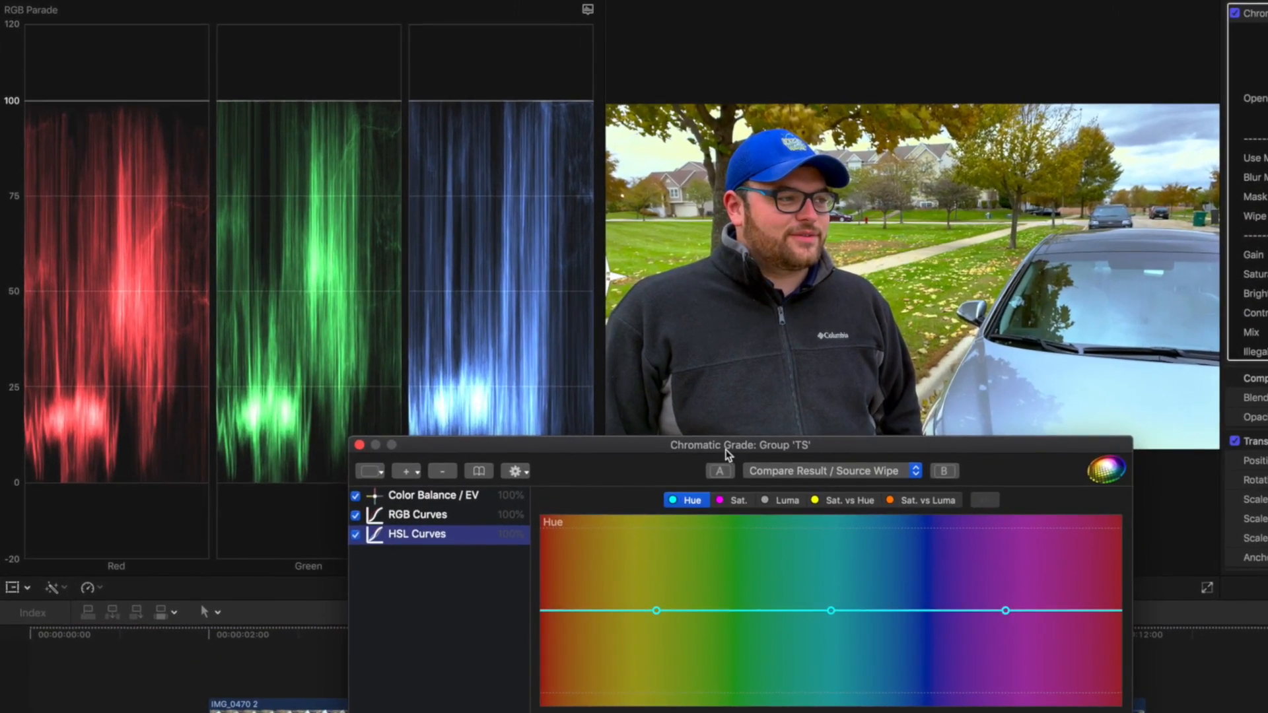
pyautogui.moveTo(726, 450); pyautogui.dragTo(726, 449)
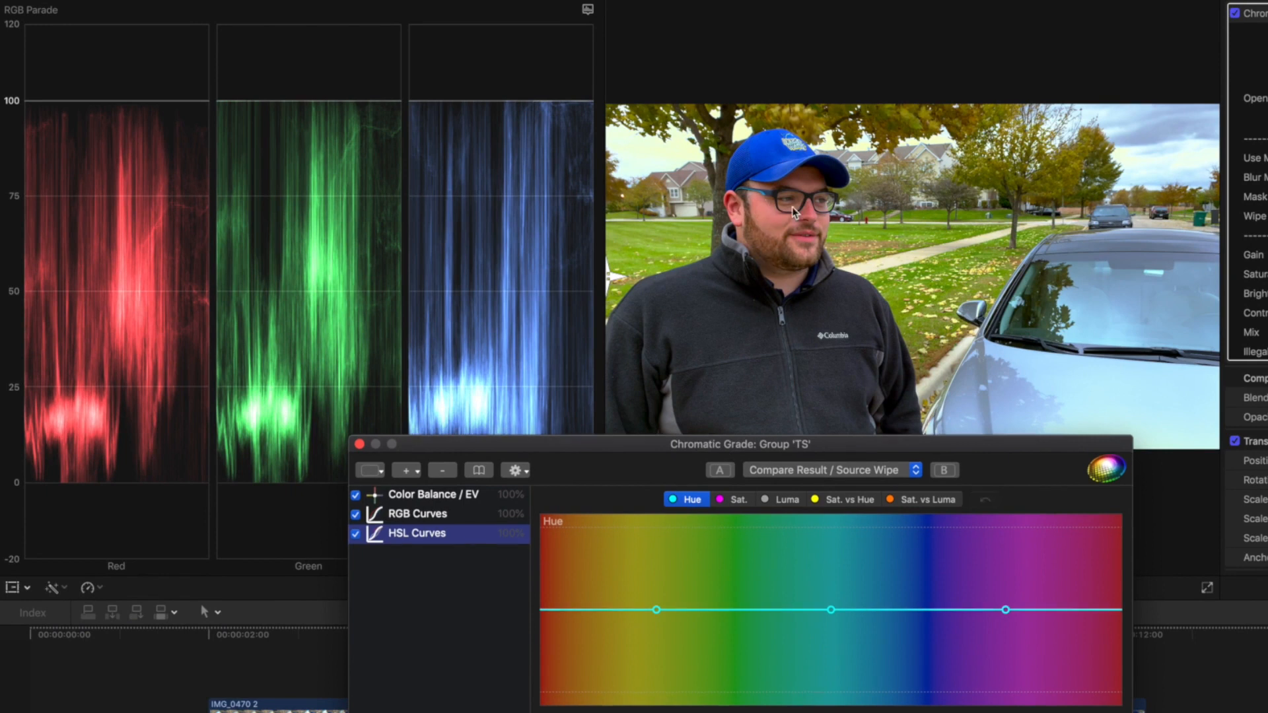
# Add a second HSL Curves adjustment to the TS group and rename the existing one Green
pyautogui.click(410, 471)
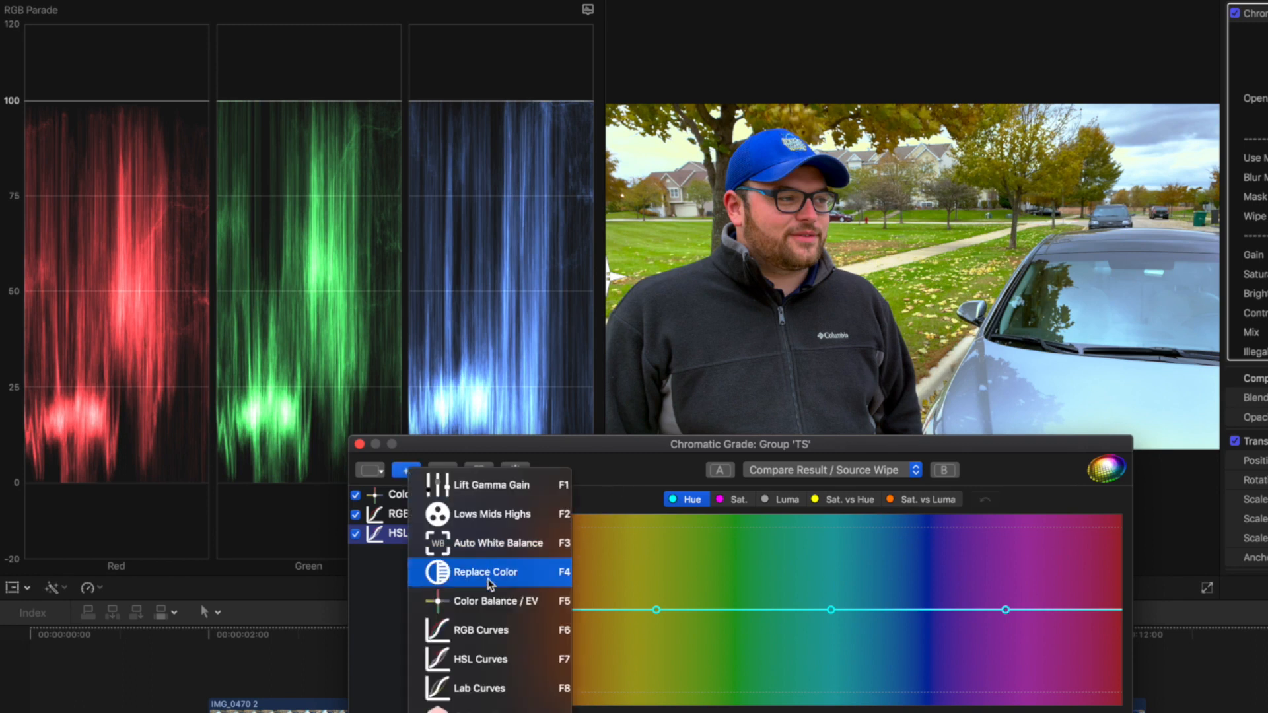
pyautogui.click(496, 660)
pyautogui.doubleClick(398, 533)
pyautogui.write('Green')
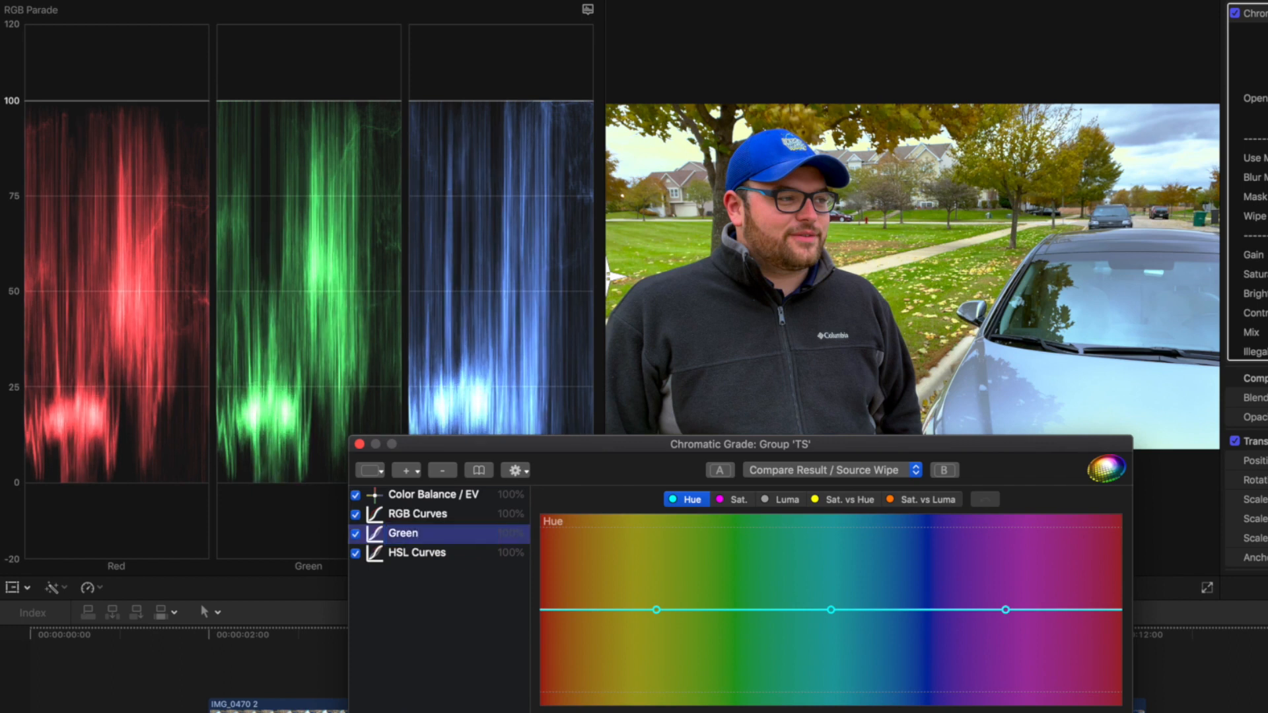
# Sample the subject's skin tone into the new HSL Curves, raise its Hue point slightly and compare with the adjustment toggled
pyautogui.click(425, 555)
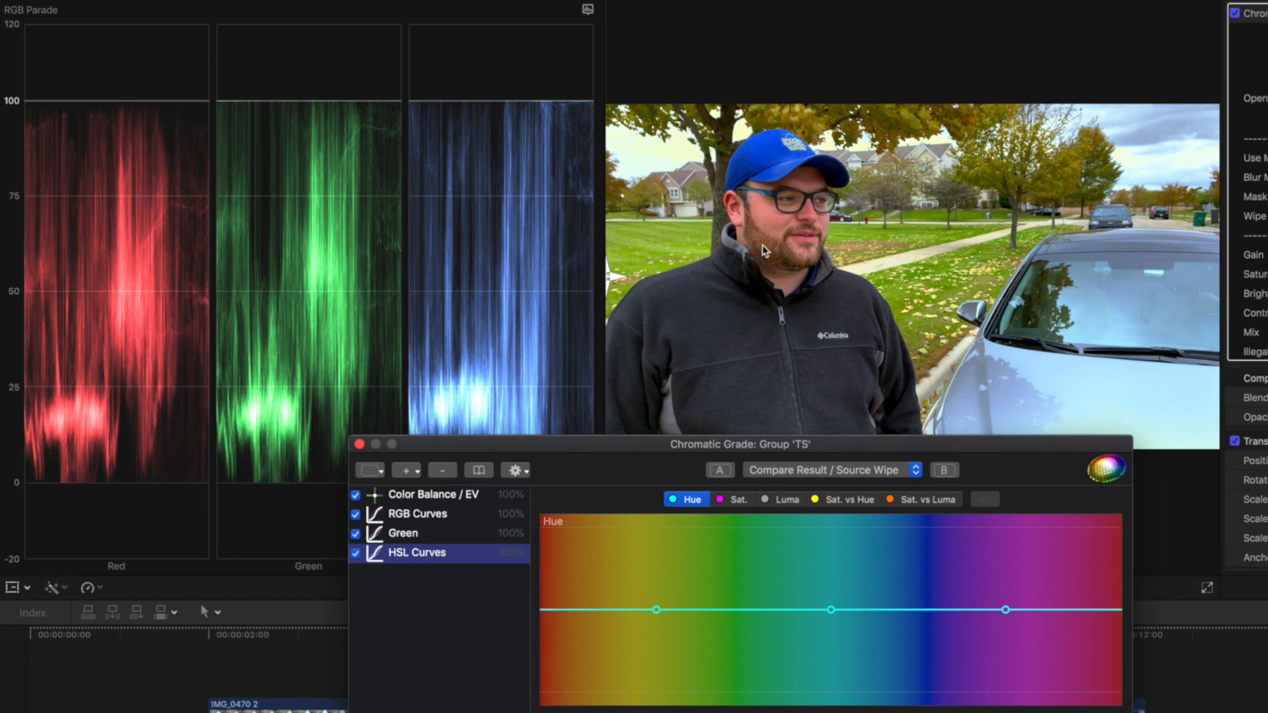
pyautogui.click(770, 227)
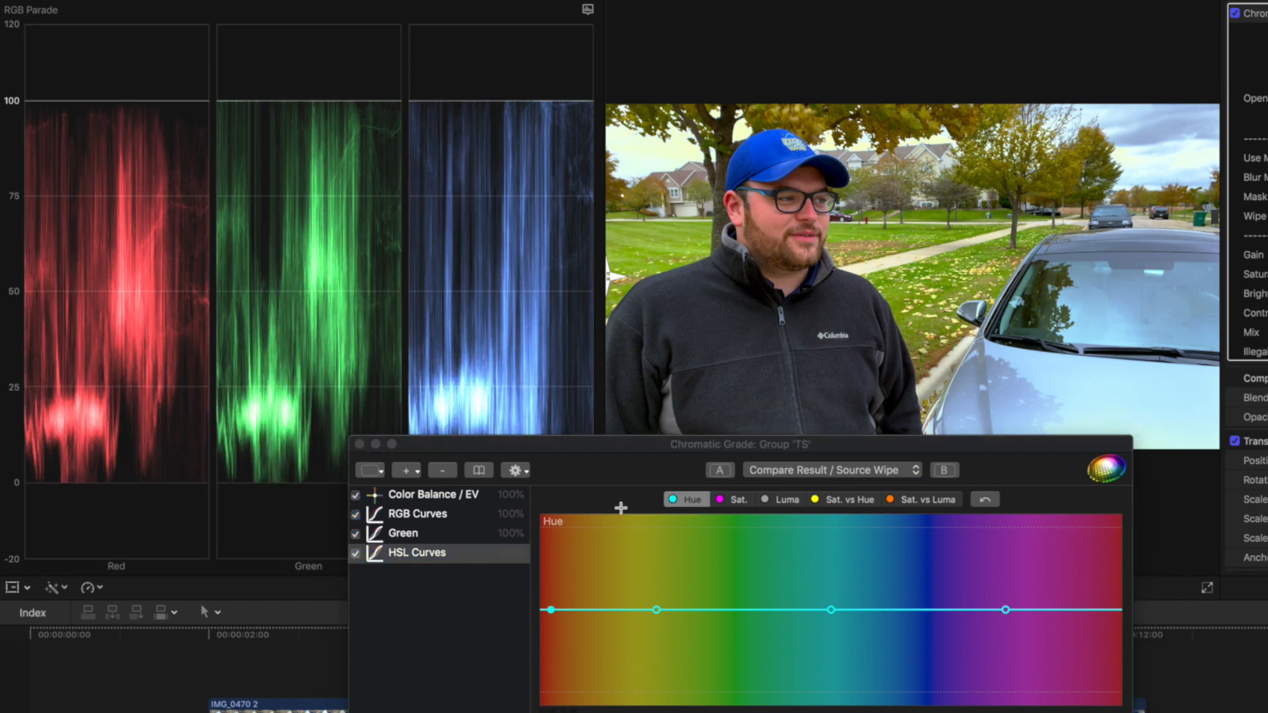
pyautogui.click(552, 609)
pyautogui.moveTo(551, 610); pyautogui.dragTo(552, 608)
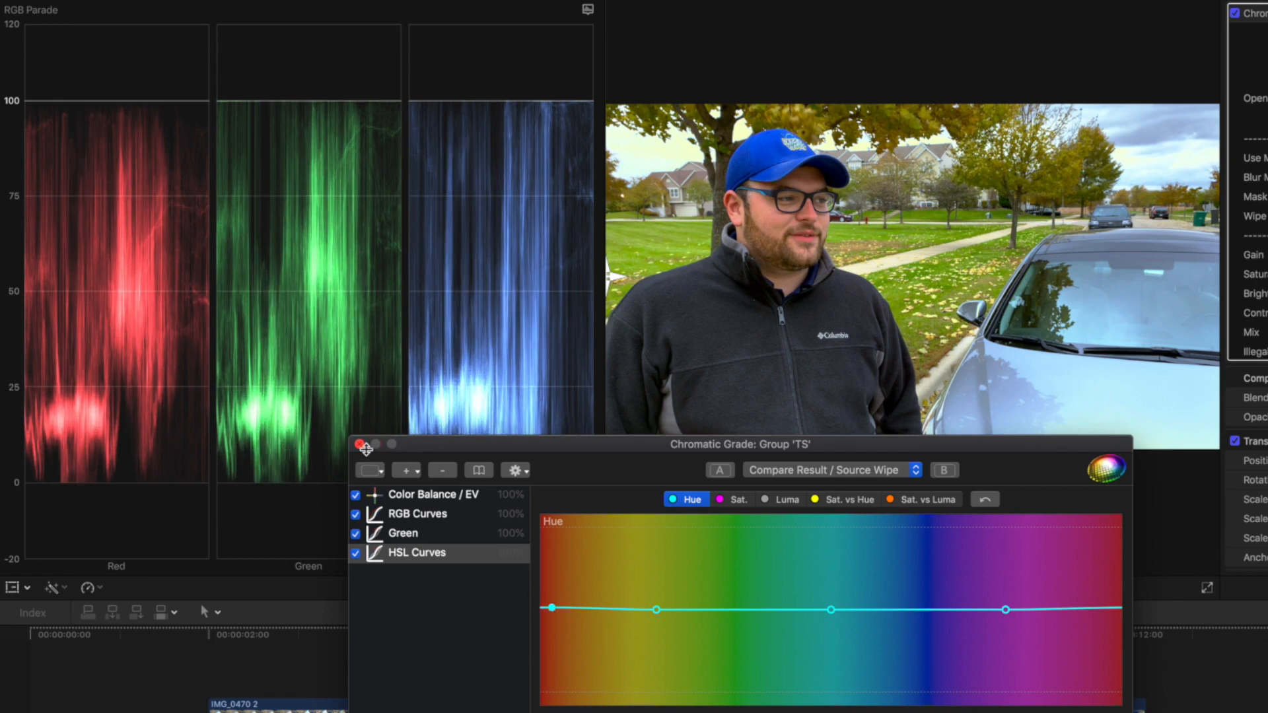
pyautogui.click(356, 553)
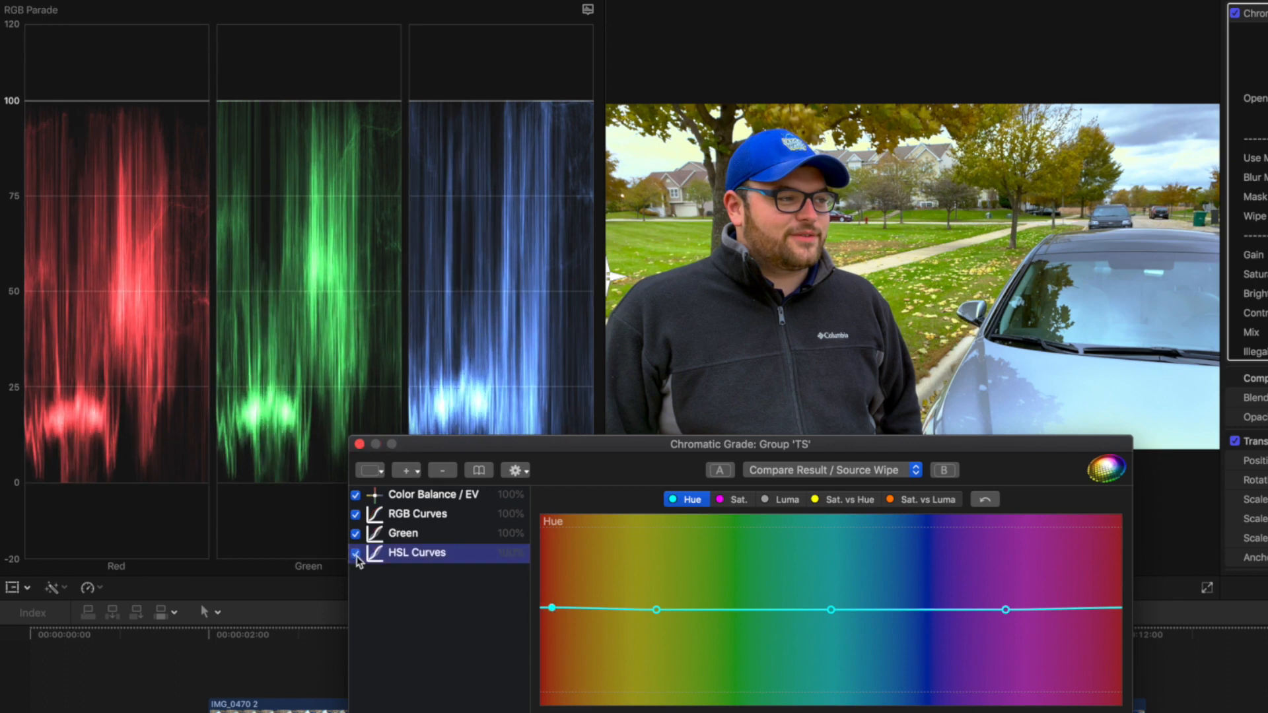
# Close the TS group's grade editor with its adjustments enabled and open Chromatic Grade for the first IMG_0470 2 clip with Group 'Car' as scope
pyautogui.click(357, 557)
pyautogui.click(360, 445)
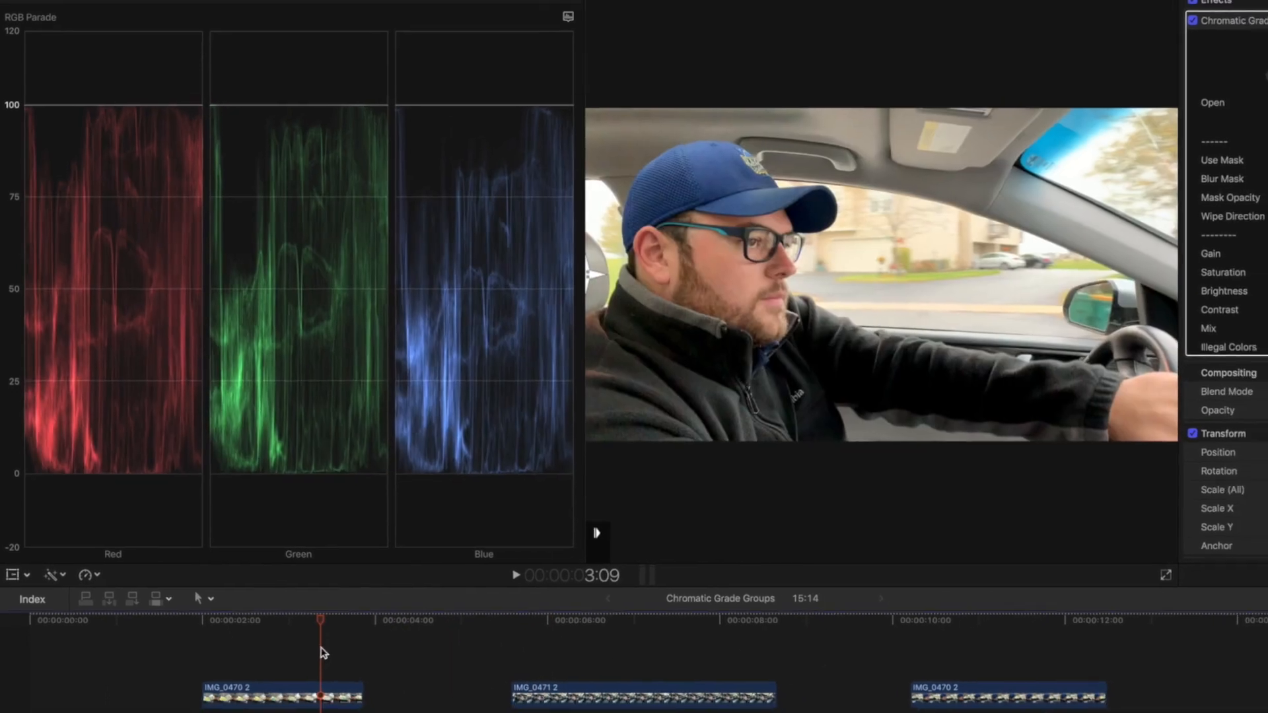
pyautogui.click(321, 694)
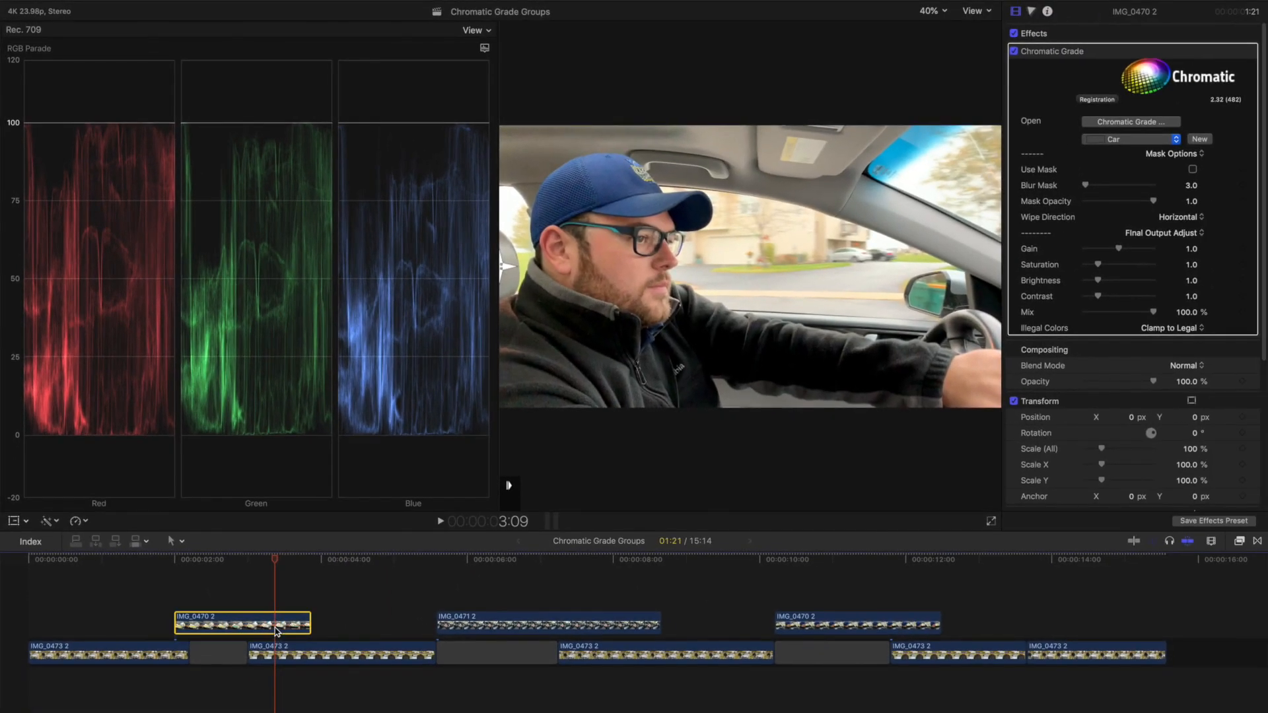
pyautogui.click(1112, 124)
pyautogui.click(308, 426)
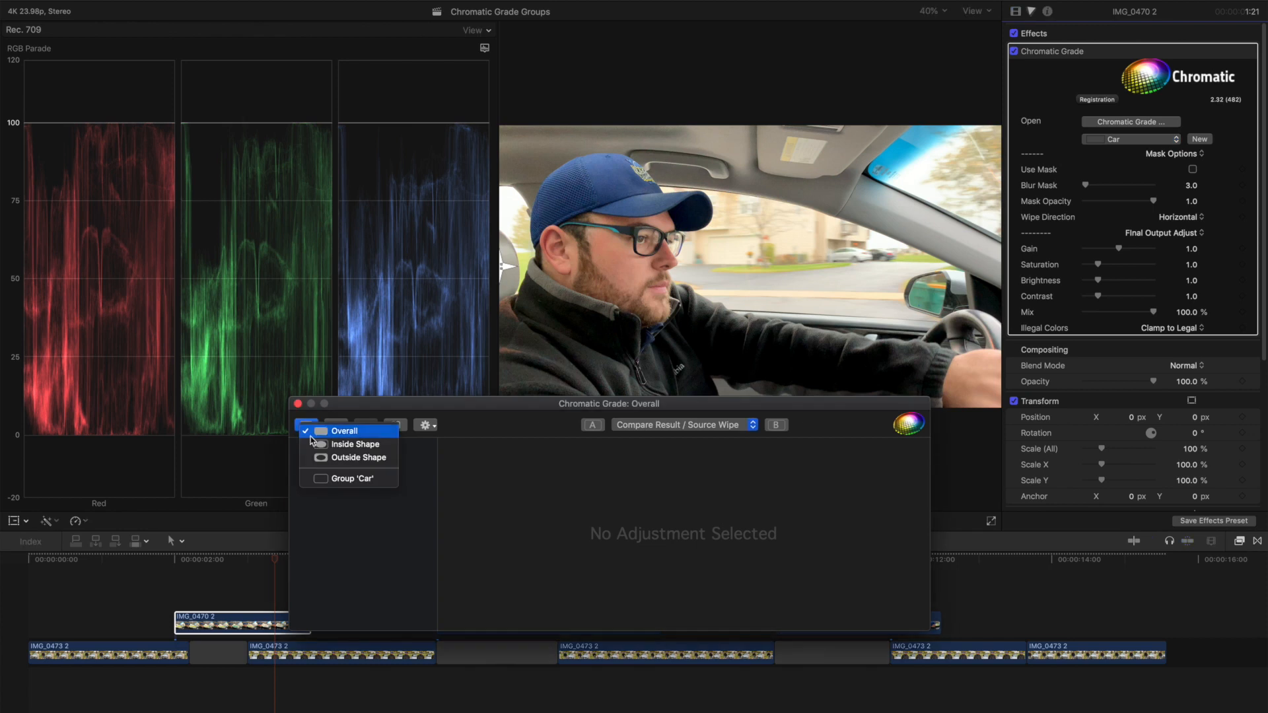
pyautogui.click(357, 478)
# Add a Color Balance / EV adjustment to the Car group with color temperature 8,192 K, saturation 1.21 and exposure 1.54
pyautogui.click(342, 427)
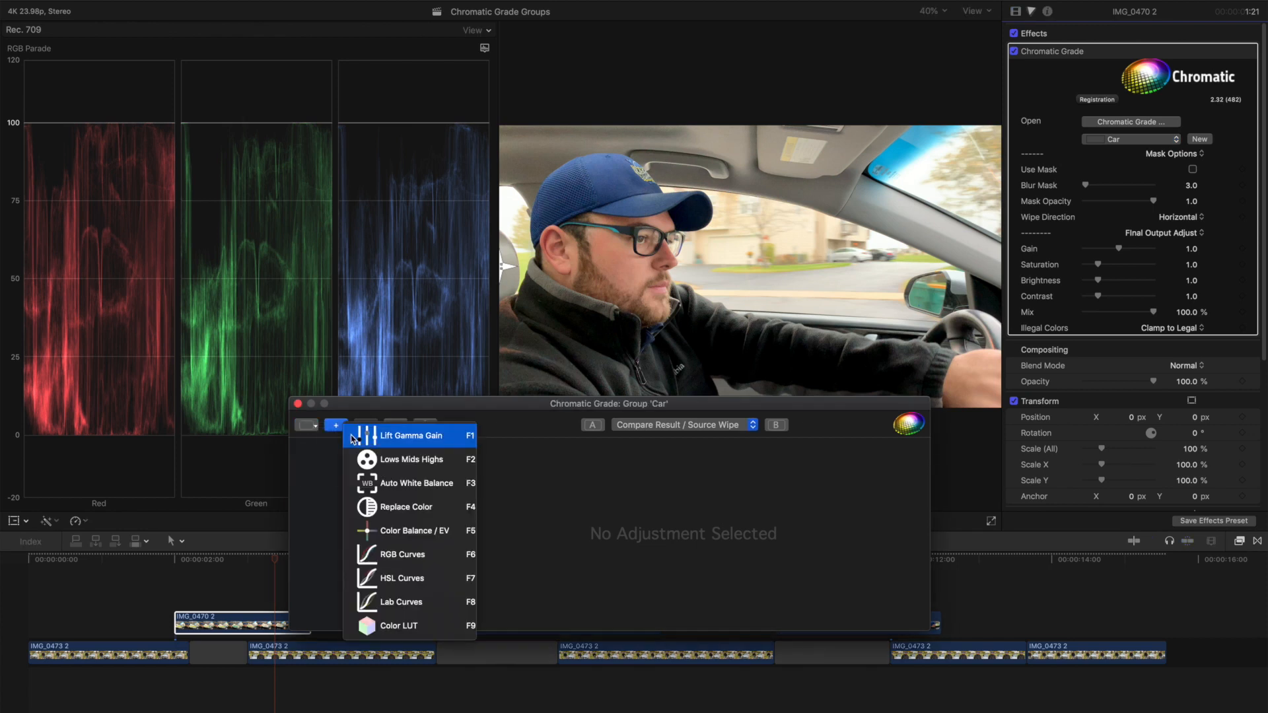
pyautogui.click(304, 475)
pyautogui.click(339, 427)
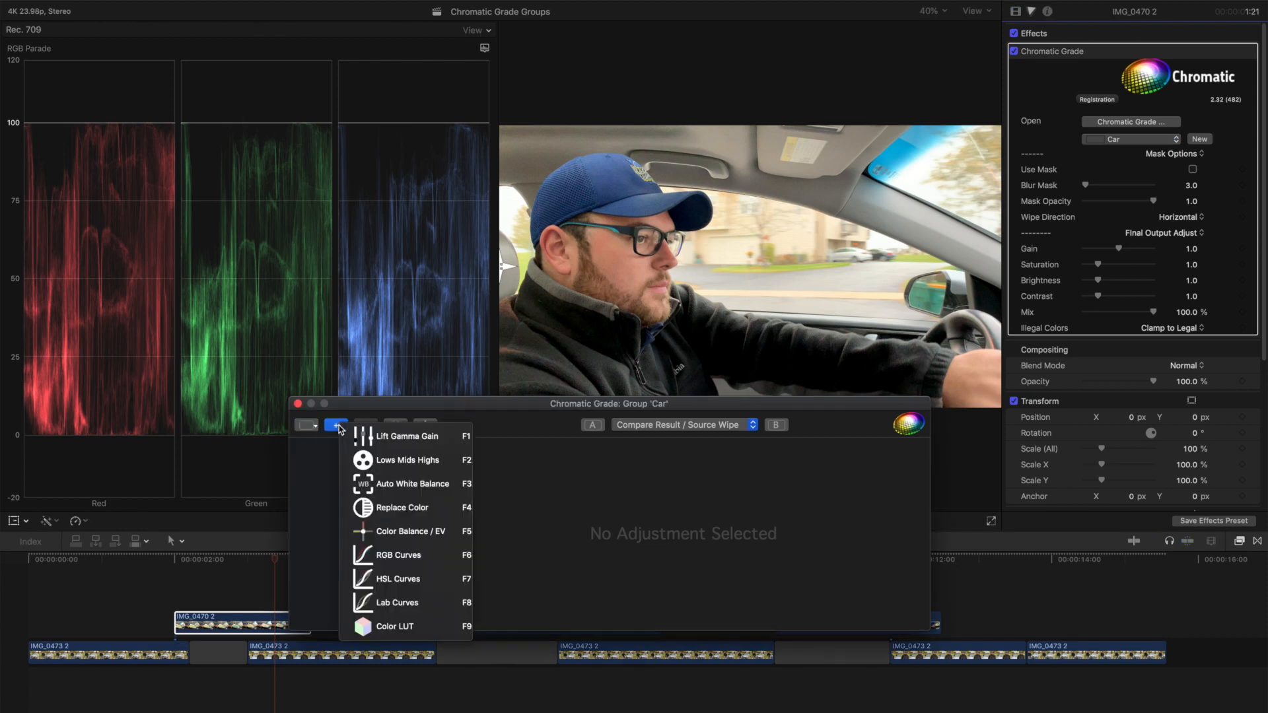
pyautogui.click(404, 534)
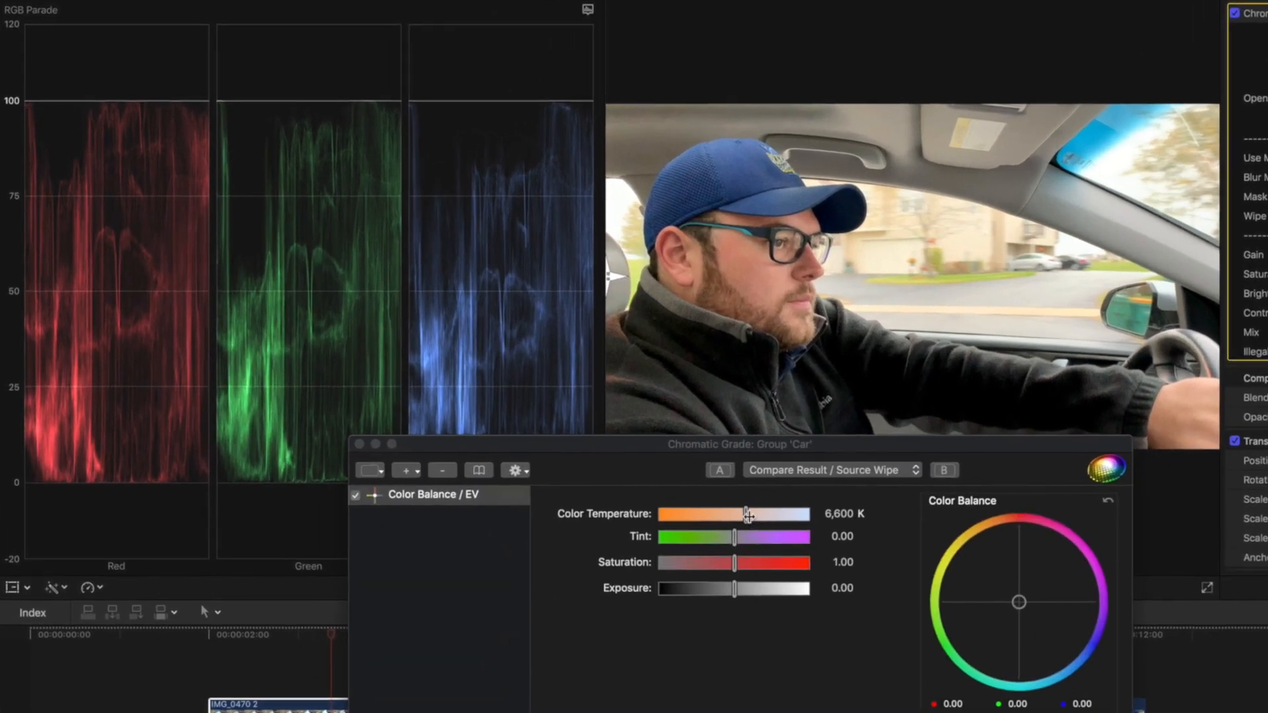
pyautogui.moveTo(677, 487); pyautogui.dragTo(686, 489)
pyautogui.moveTo(759, 521); pyautogui.dragTo(779, 523)
pyautogui.moveTo(735, 588); pyautogui.dragTo(749, 566)
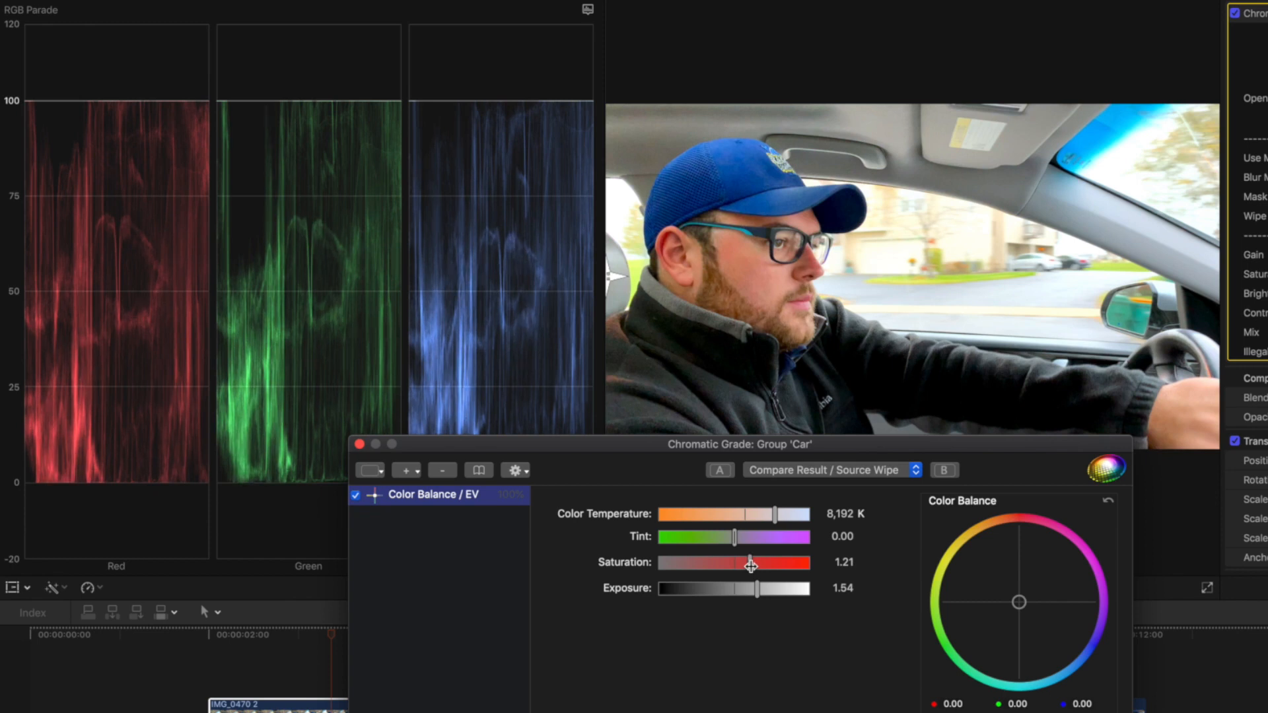
# Add HSL Curves to the Car group and slightly lower the Sat. vs Hue curve at the orange-red skin tones
pyautogui.click(406, 471)
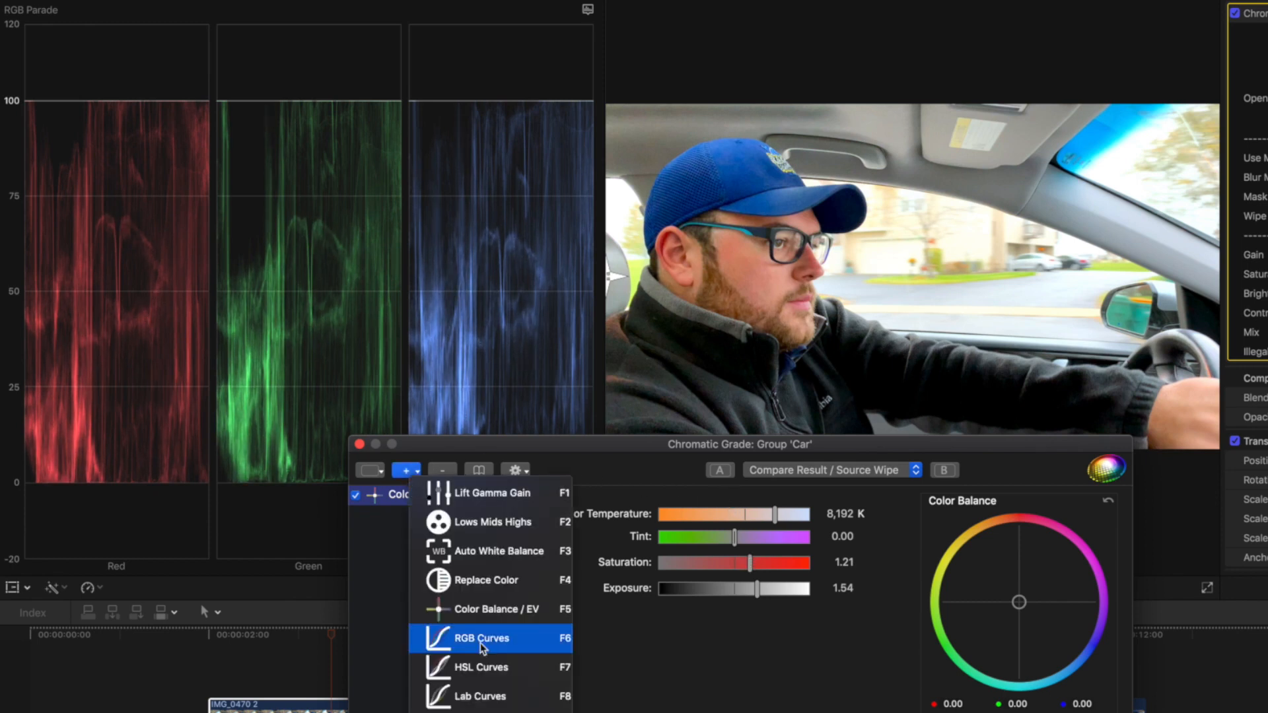
pyautogui.click(487, 668)
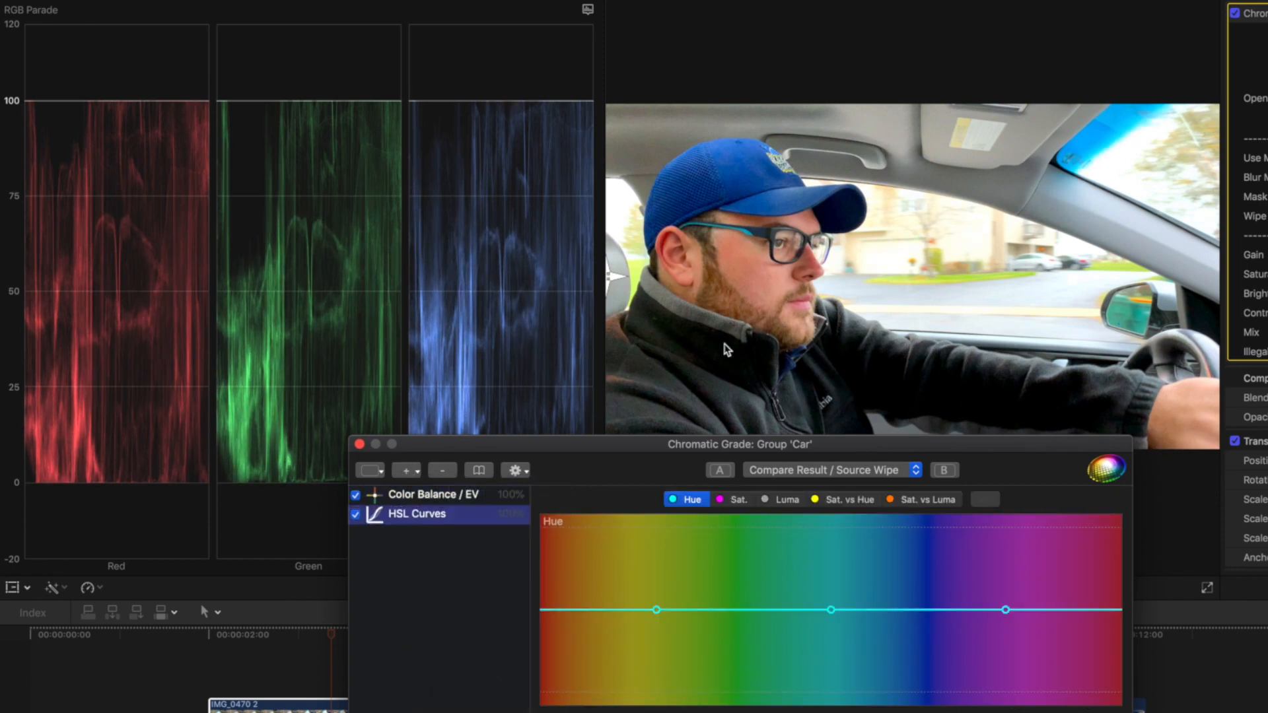
pyautogui.click(833, 501)
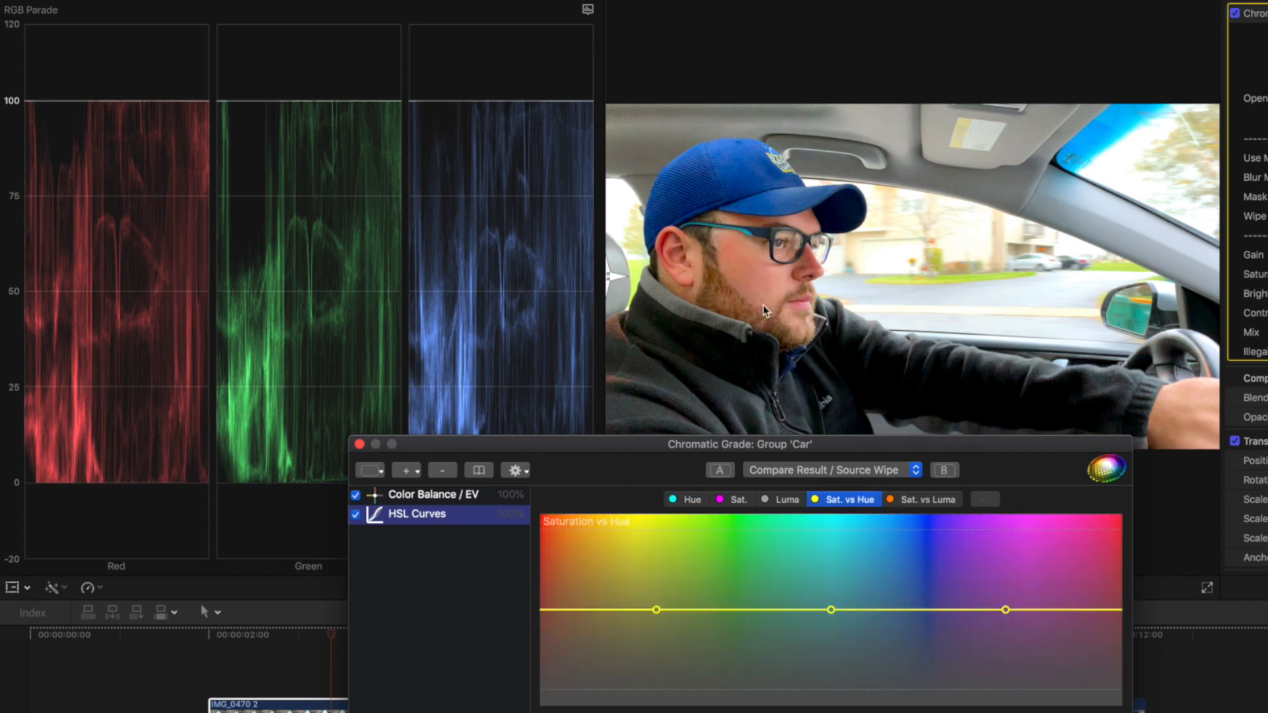
pyautogui.click(563, 610)
pyautogui.moveTo(563, 611); pyautogui.dragTo(561, 616)
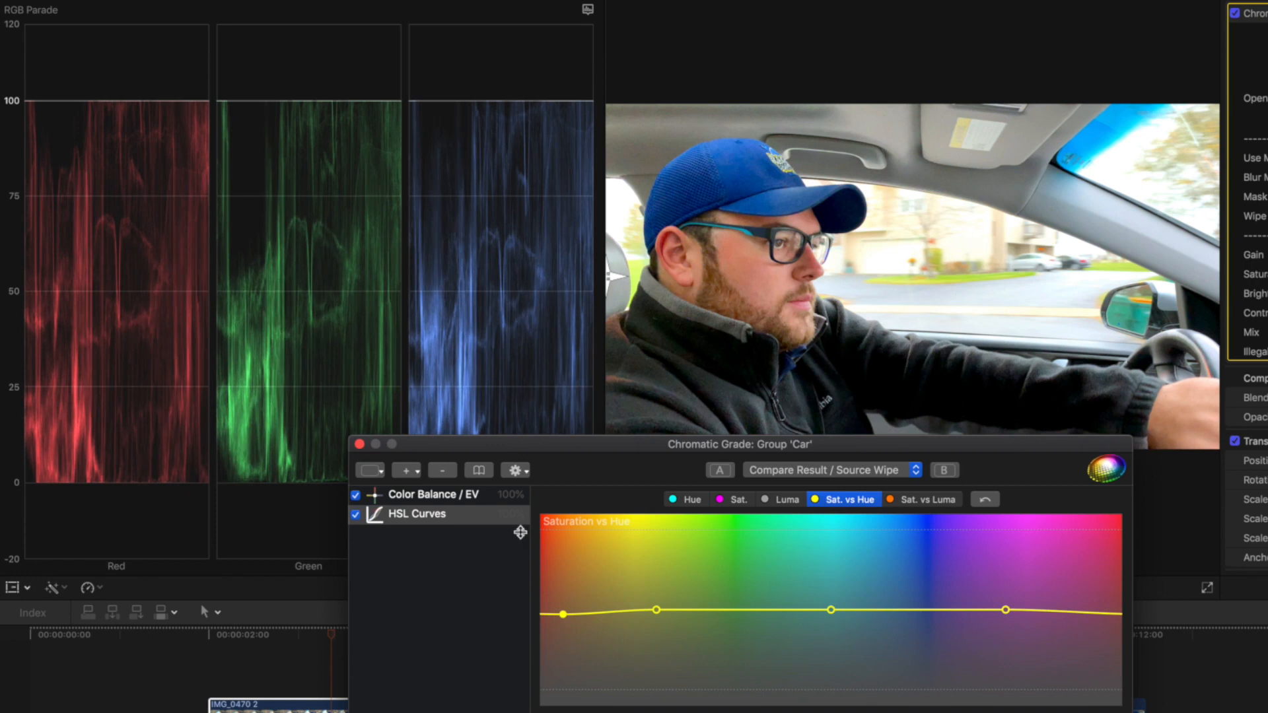
# Add RGB Curves to the Car group, shape the Luma curve into a gentle S for more contrast, and close the grade editor
pyautogui.moveTo(463, 446); pyautogui.dragTo(530, 464)
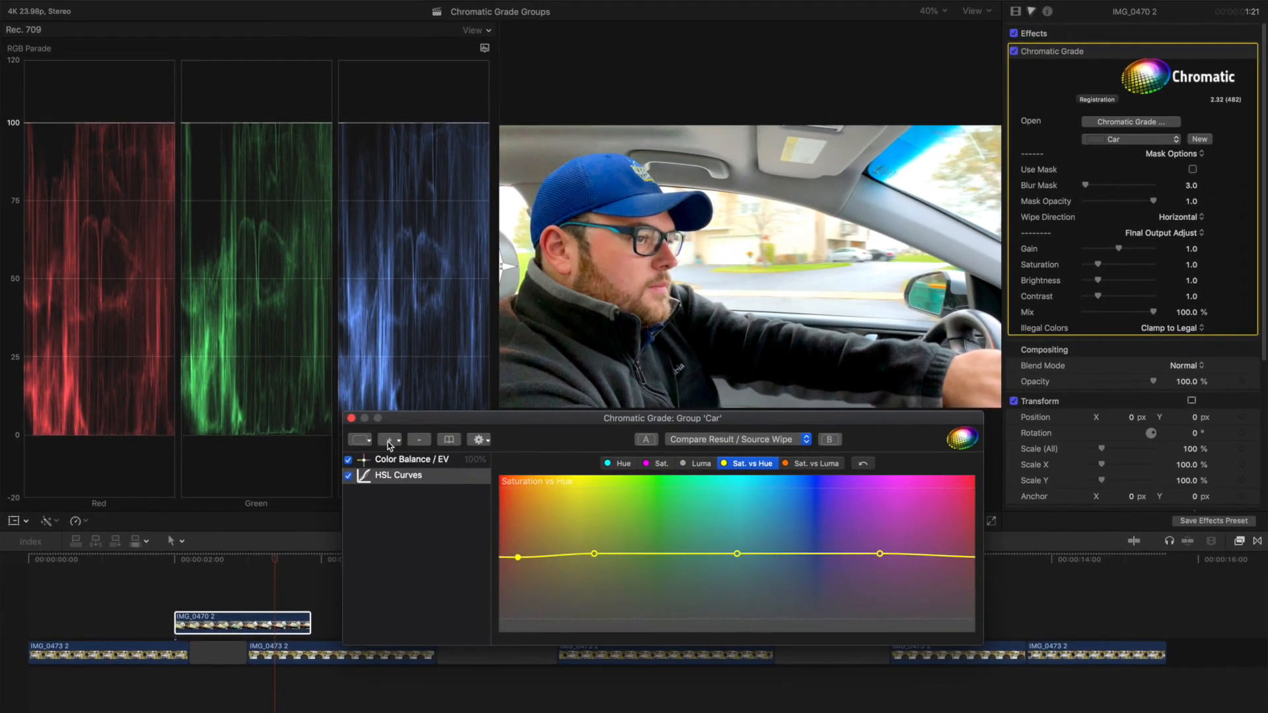
pyautogui.click(390, 442)
pyautogui.click(389, 443)
pyautogui.click(390, 444)
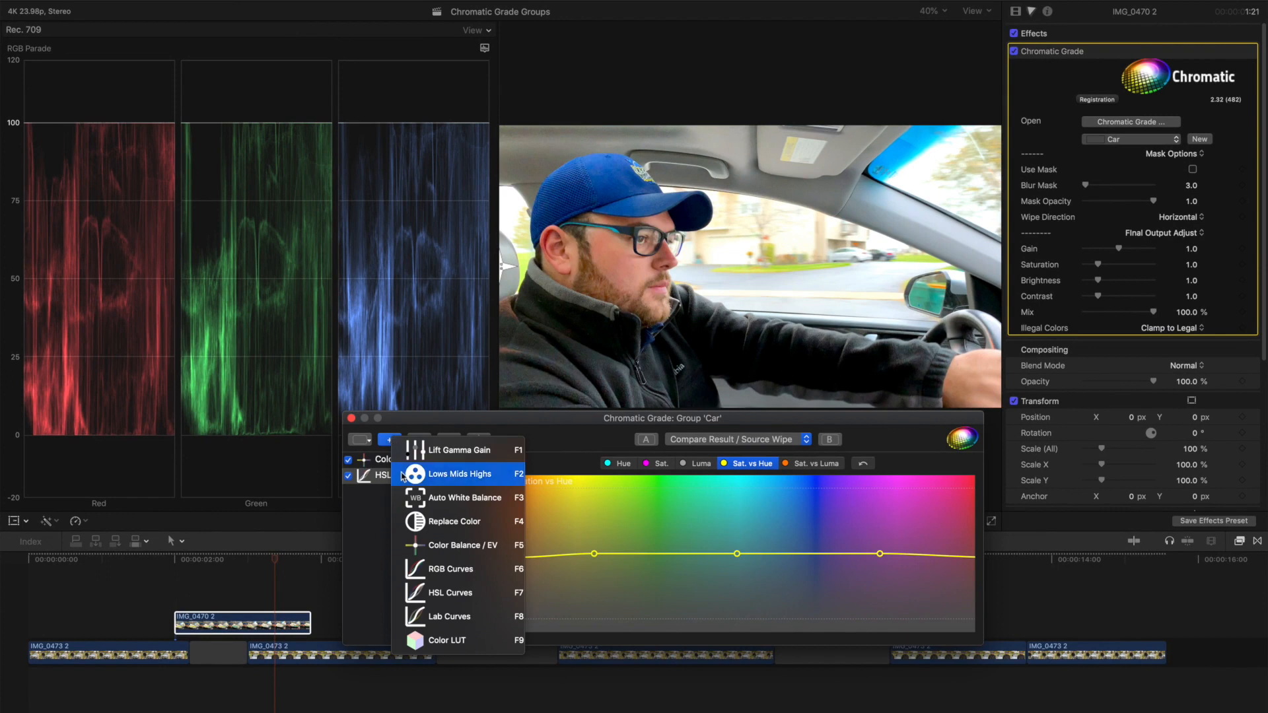
pyautogui.click(443, 570)
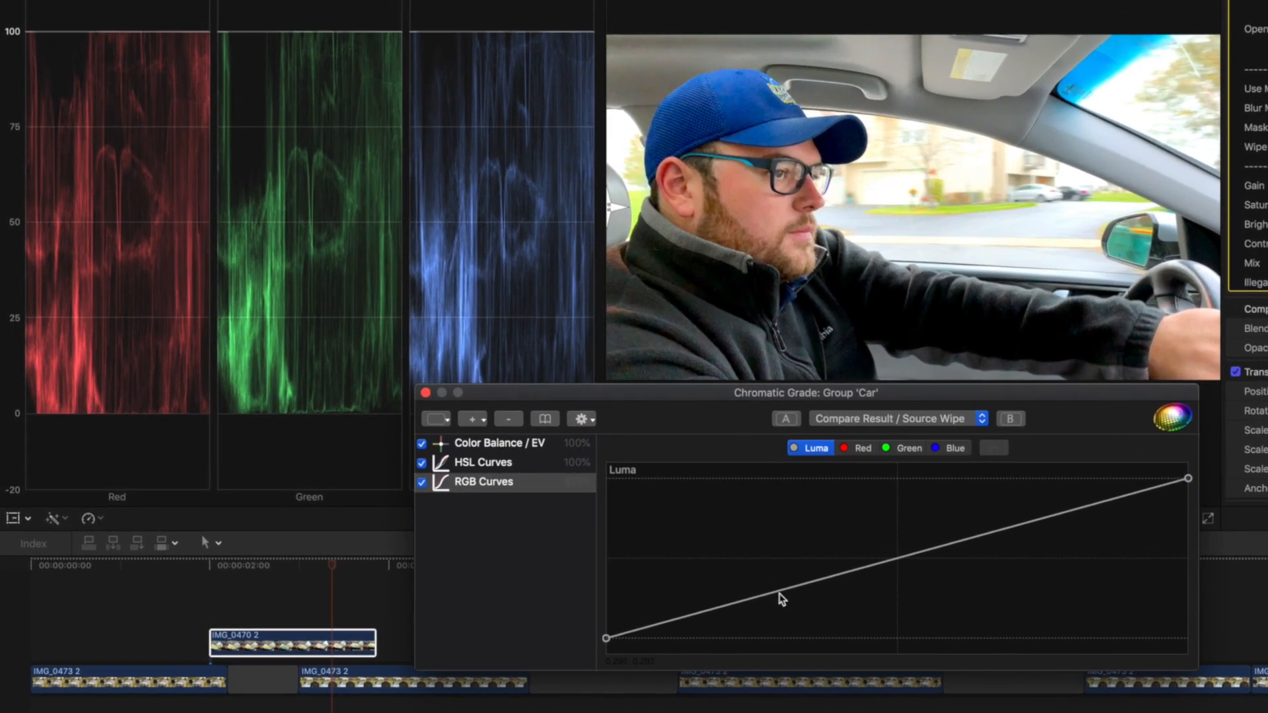
pyautogui.moveTo(781, 591)
pyautogui.mouseDown()
pyautogui.moveTo(787, 601)
pyautogui.moveTo(762, 601)
pyautogui.mouseUp()
pyautogui.moveTo(1017, 537); pyautogui.dragTo(1009, 524)
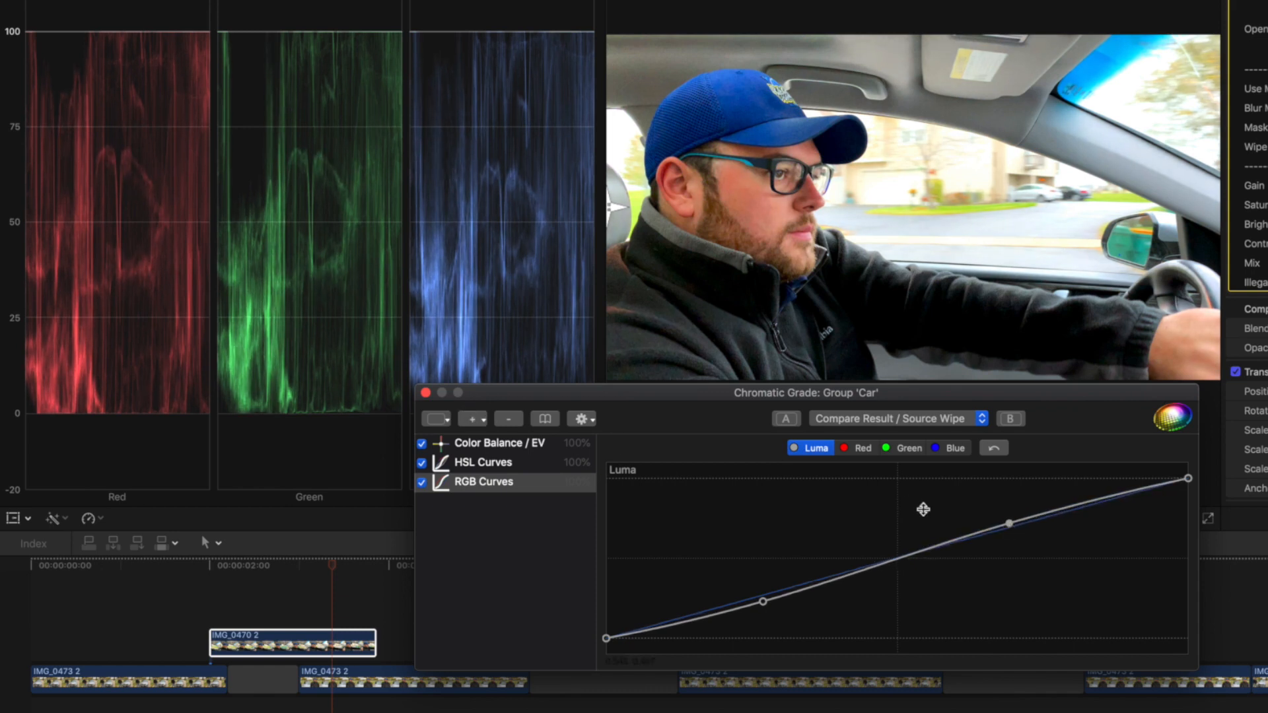
pyautogui.click(425, 392)
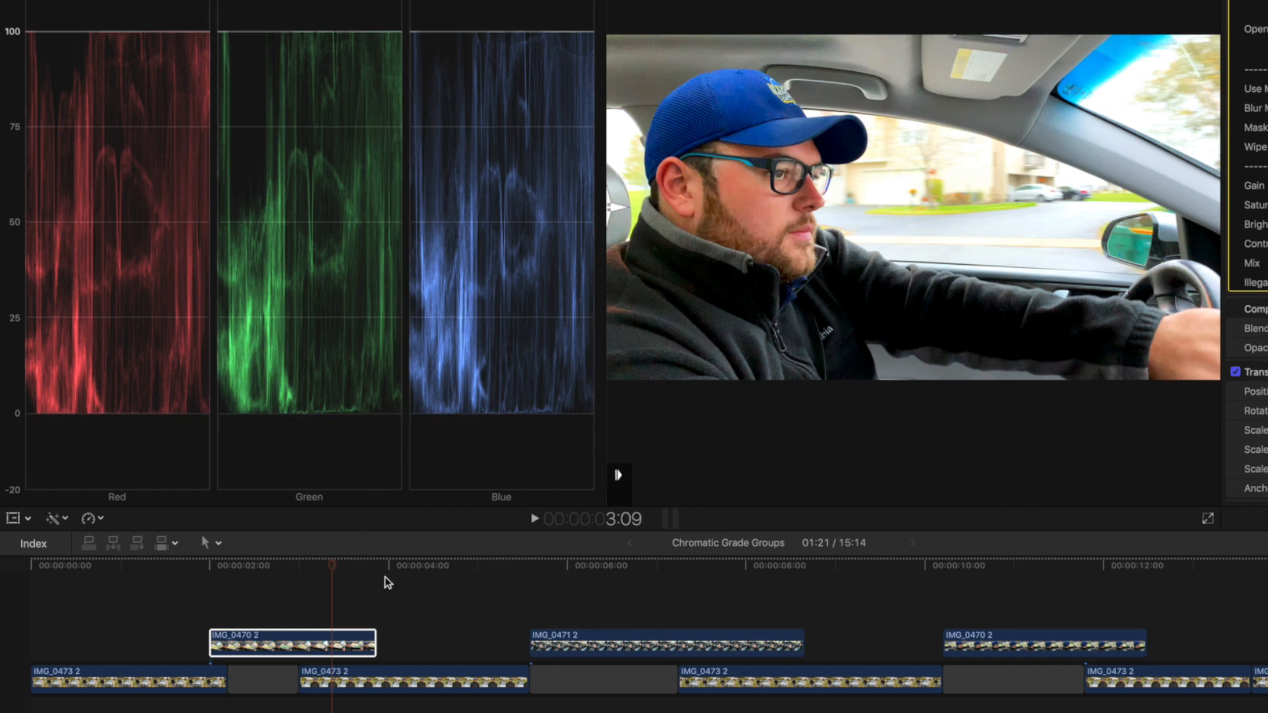
# Skim through the later car clips on the timeline to check the Car group's grade on them
pyautogui.click(618, 598)
pyautogui.moveTo(621, 598); pyautogui.dragTo(853, 592)
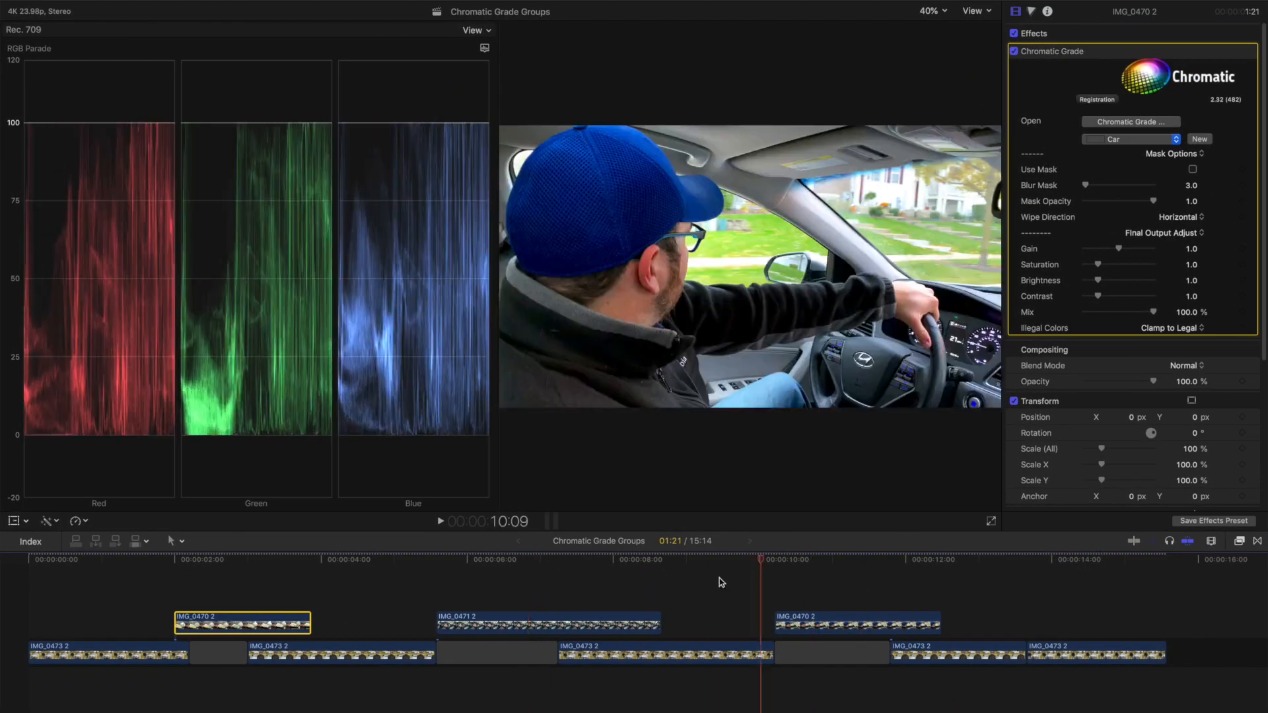
pyautogui.moveTo(722, 582); pyautogui.dragTo(1064, 631)
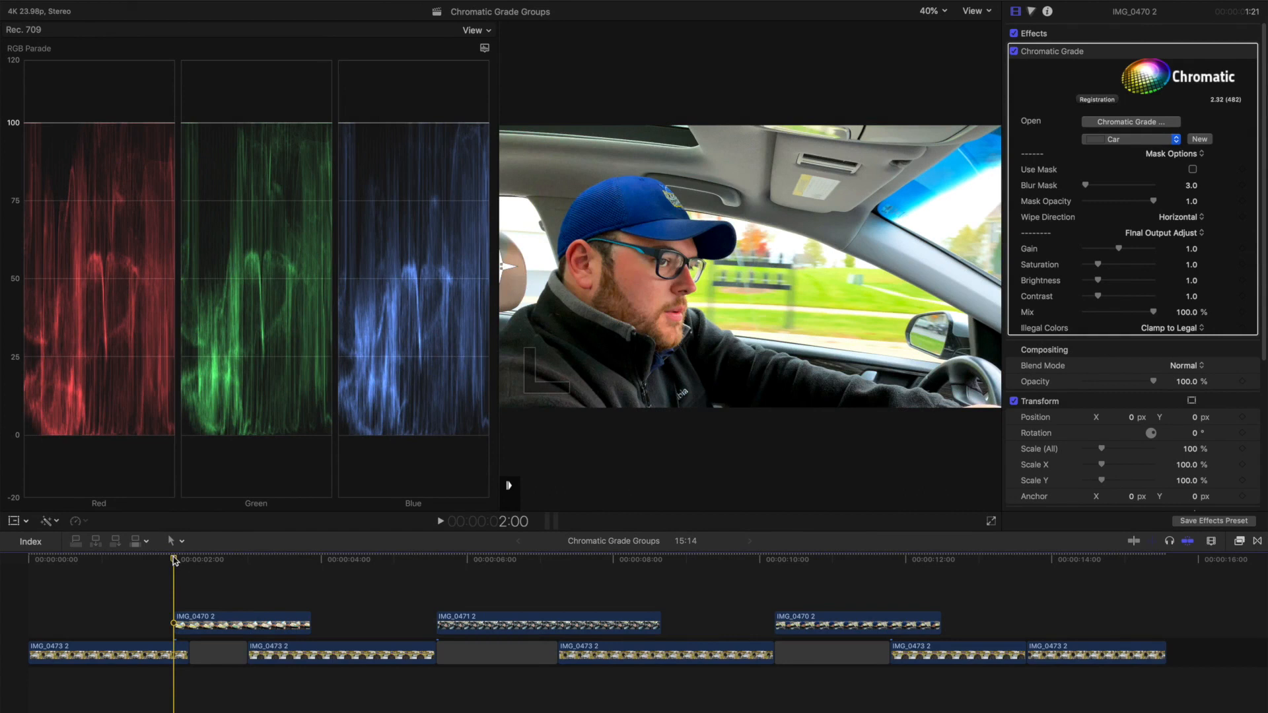
# Enable Use Mask on the first IMG_0470 2 clip and open its grade editor with Inside Shape as scope, placed below the viewer image
pyautogui.moveTo(175, 560); pyautogui.dragTo(212, 593)
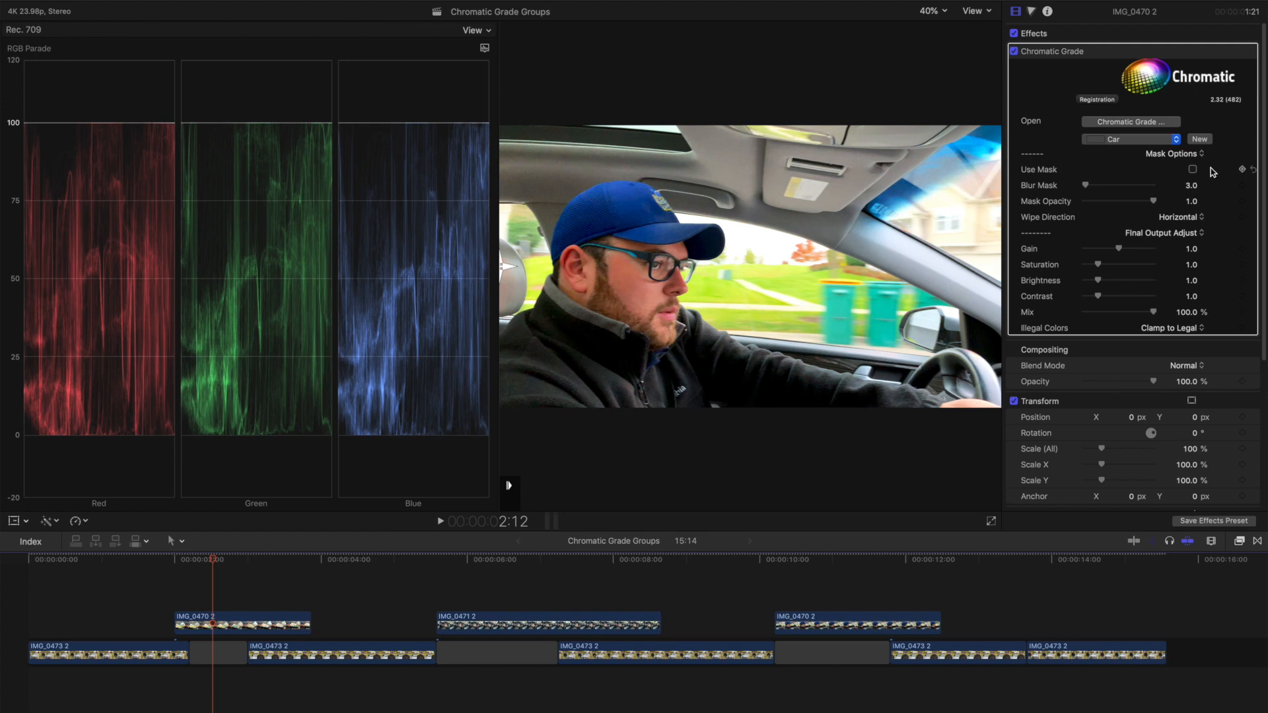
pyautogui.click(202, 628)
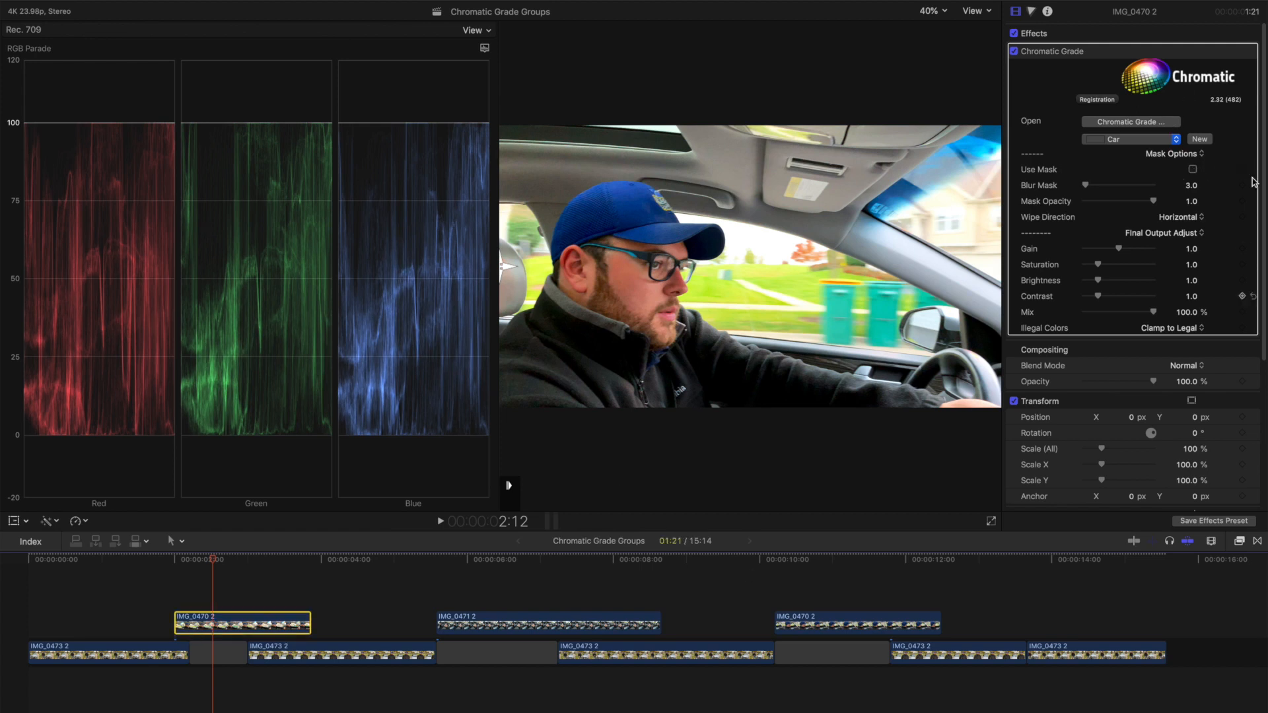
pyautogui.click(1192, 170)
pyautogui.click(1135, 124)
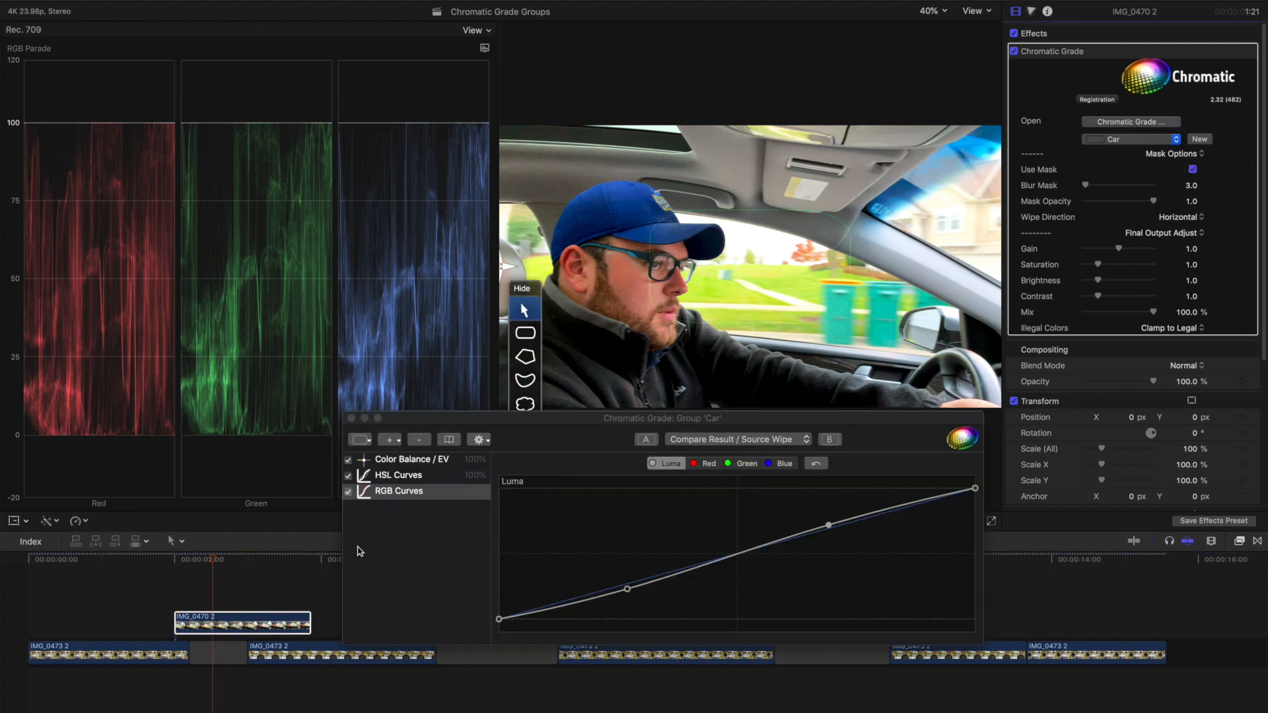
pyautogui.click(367, 441)
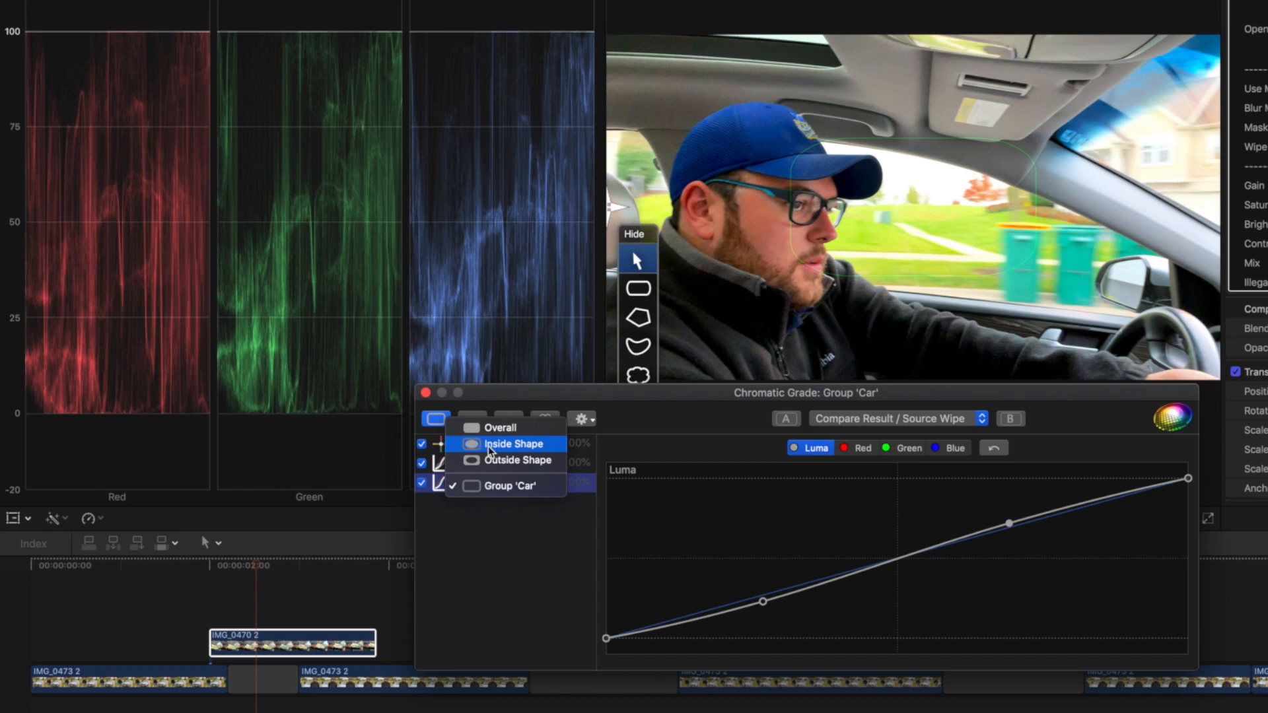
pyautogui.click(476, 444)
pyautogui.moveTo(589, 394); pyautogui.dragTo(661, 499)
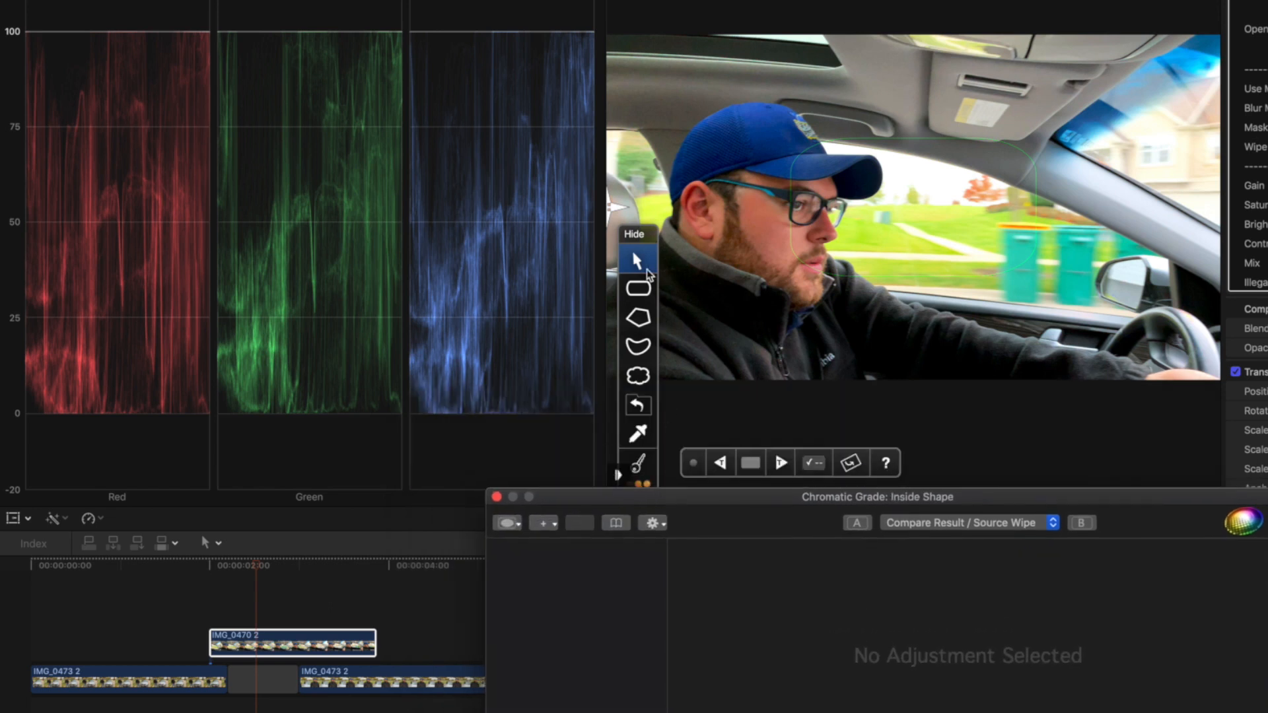
# Draw a large, slightly tilted oval mask shape around the driver's head and upper body
pyautogui.click(638, 287)
pyautogui.moveTo(741, 153); pyautogui.dragTo(889, 339)
pyautogui.moveTo(750, 169); pyautogui.dragTo(780, 230)
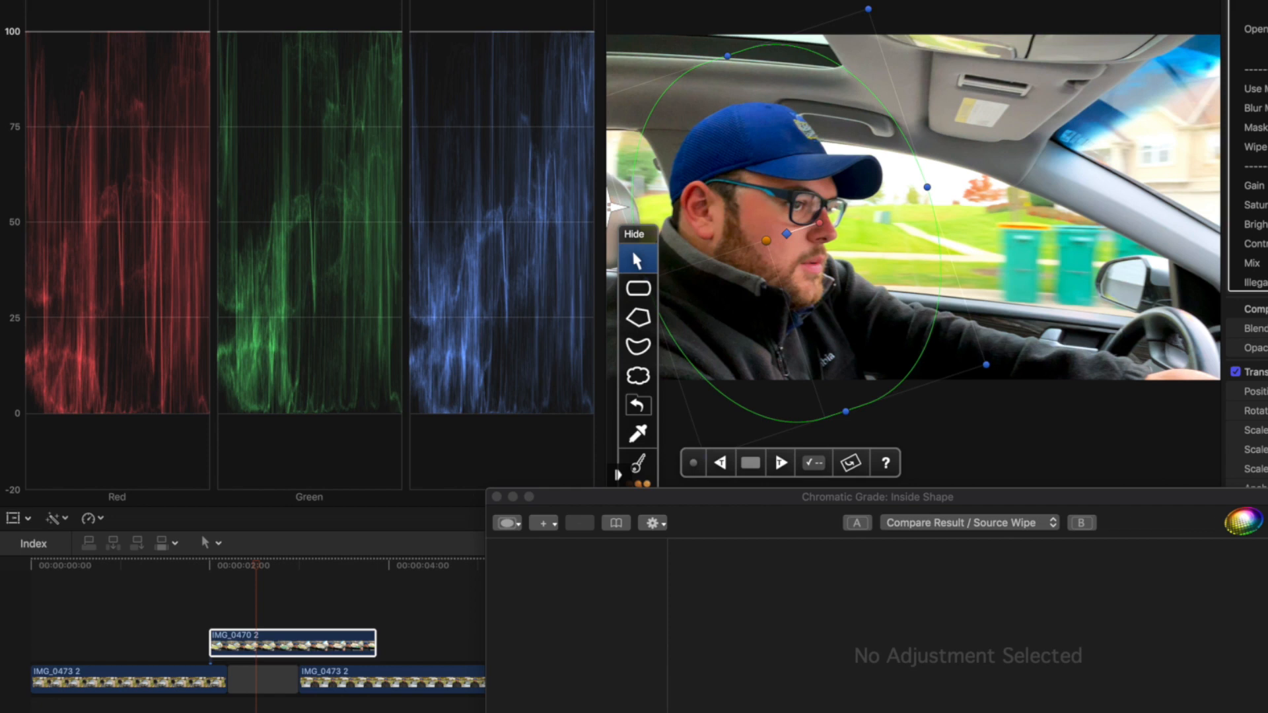
# Add Lift Gamma Gain inside the shape, raise its master gamma and gain slightly, and lower the lift a touch
pyautogui.click(560, 553)
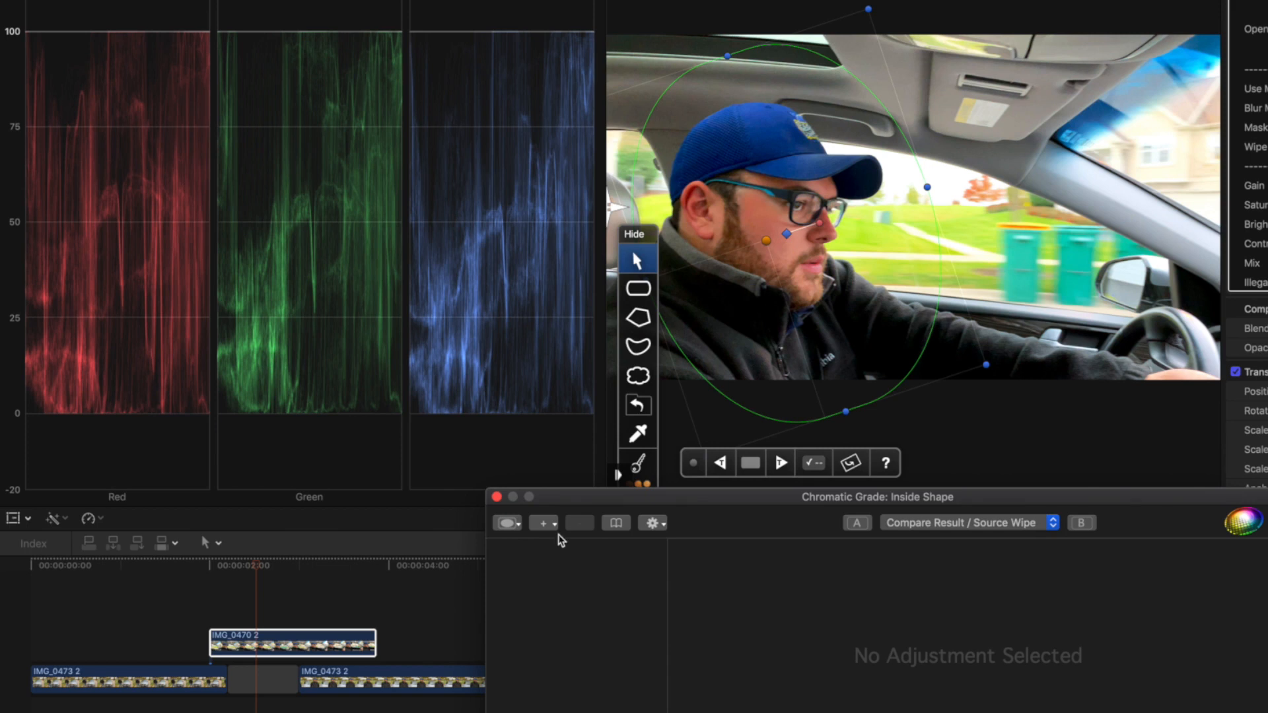
pyautogui.click(553, 533)
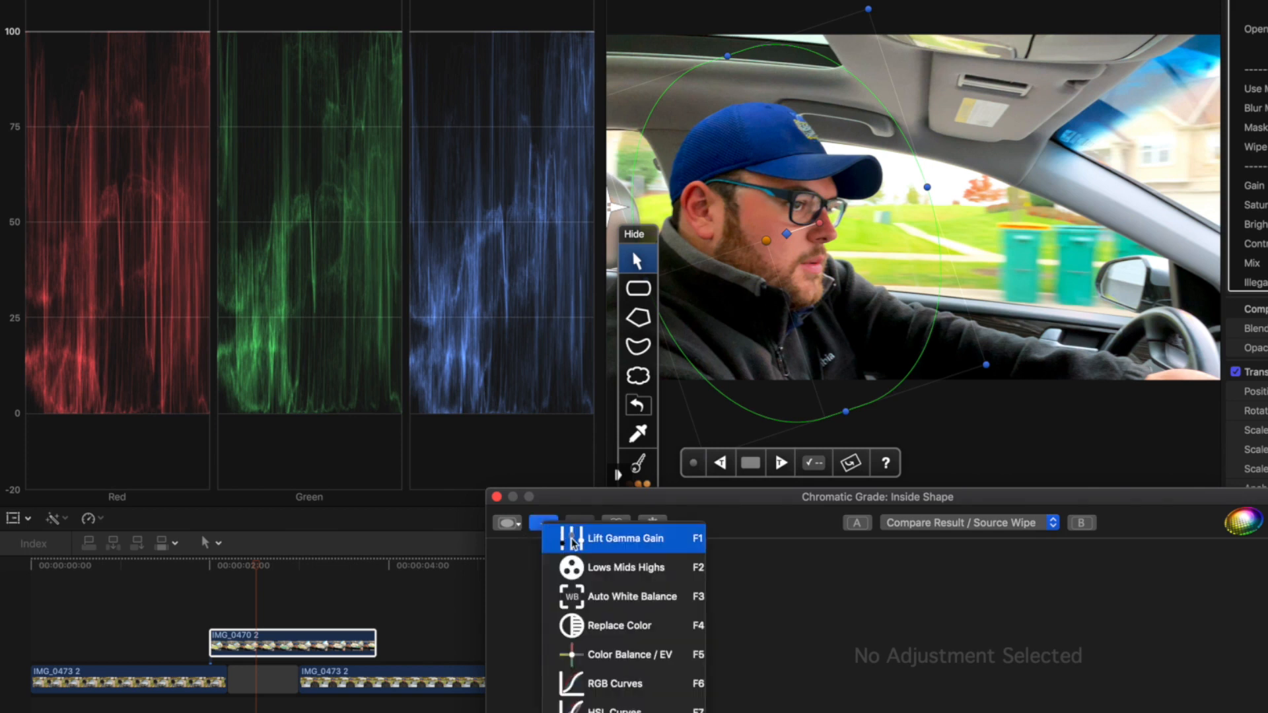
pyautogui.click(679, 586)
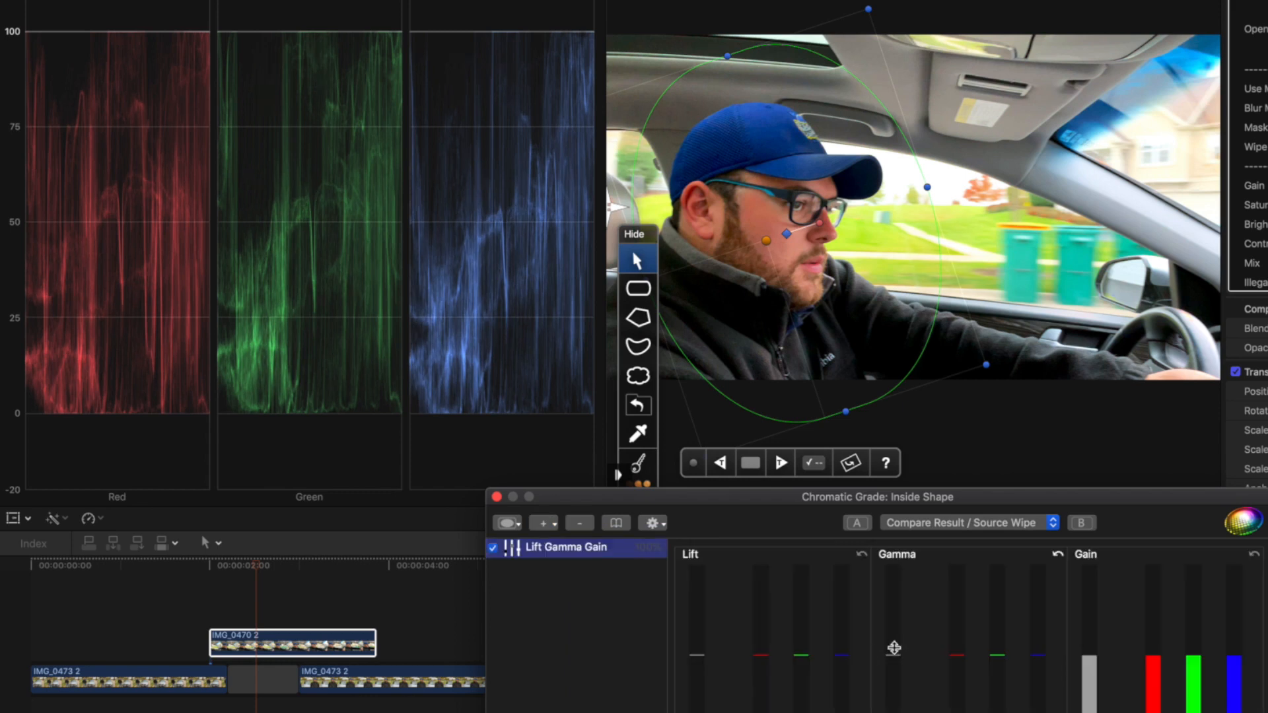
pyautogui.moveTo(892, 641); pyautogui.dragTo(890, 612)
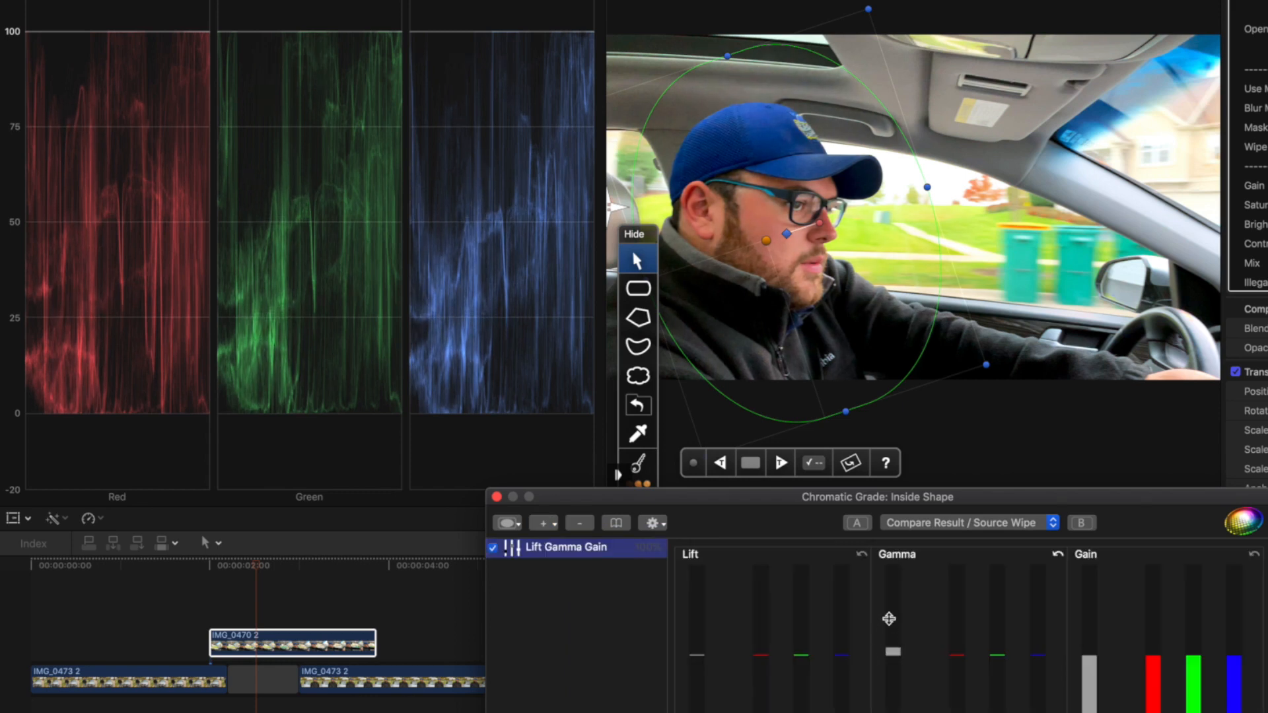
pyautogui.moveTo(1089, 657); pyautogui.dragTo(1086, 612)
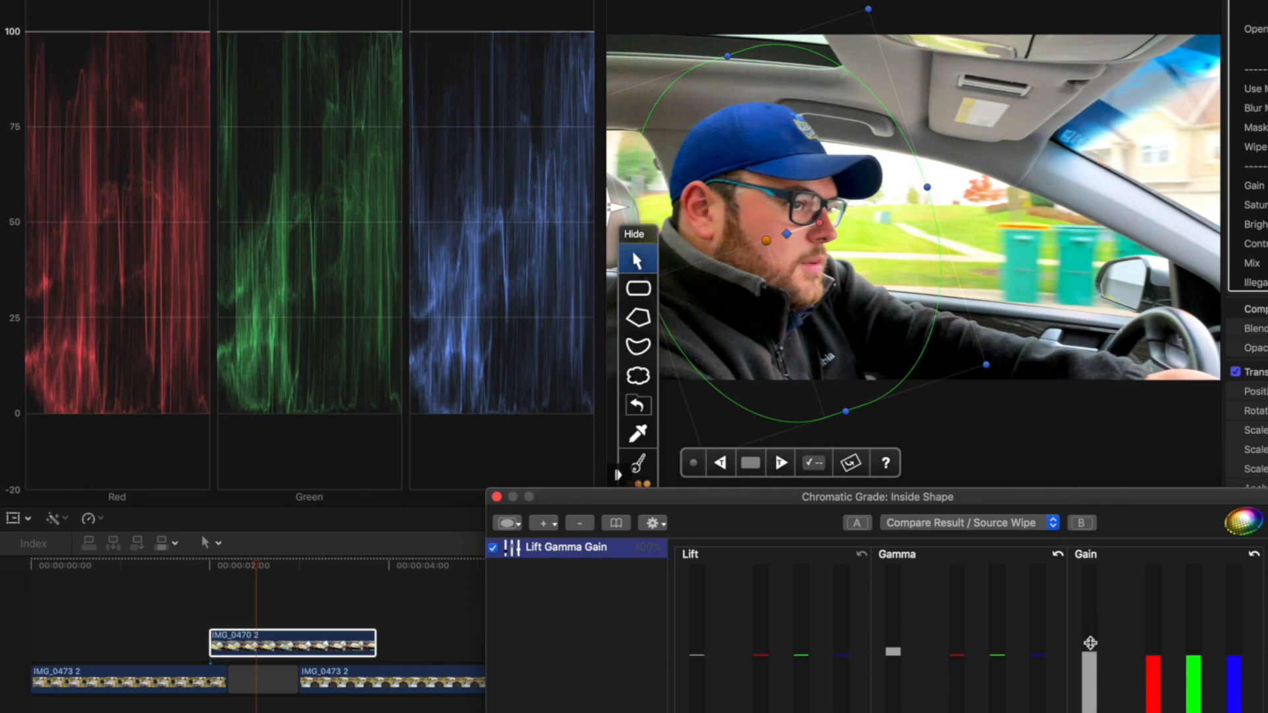
pyautogui.moveTo(696, 656); pyautogui.dragTo(697, 659)
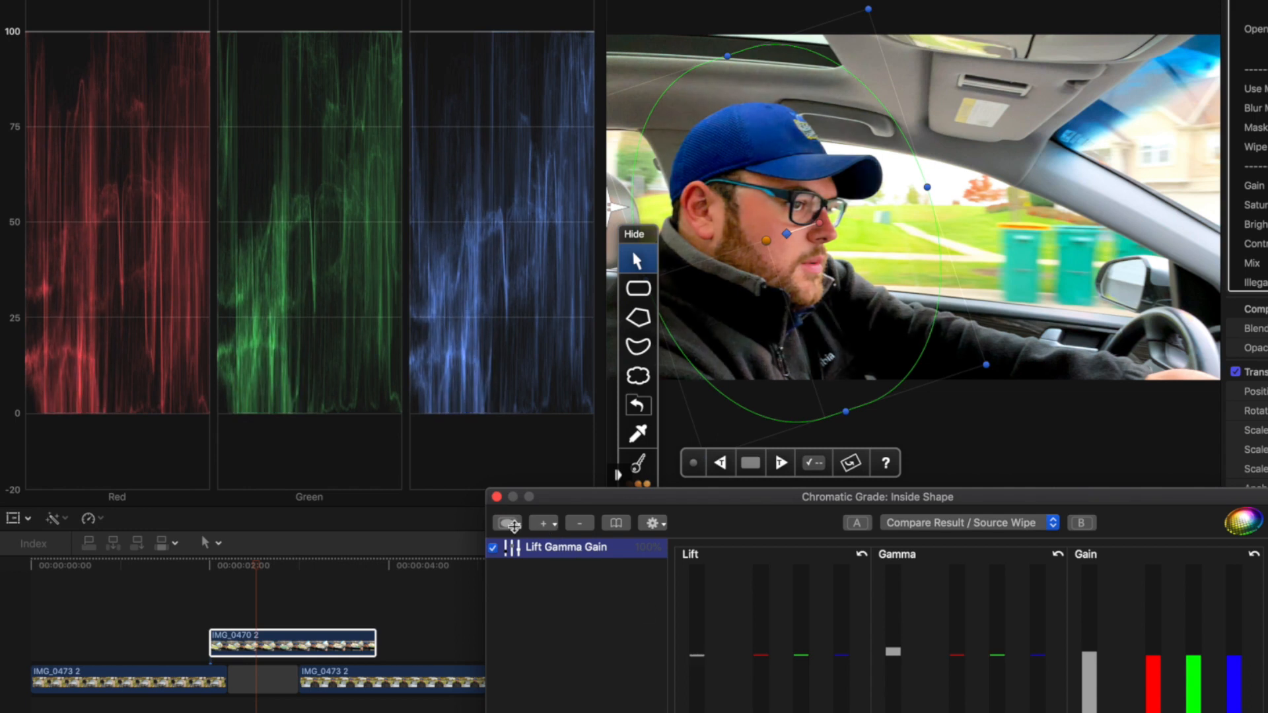
# Add Lift Gamma Gain outside the shape, lower its master gamma and gain, raise the lift slightly, and close the grade editor
pyautogui.click(516, 525)
pyautogui.click(558, 567)
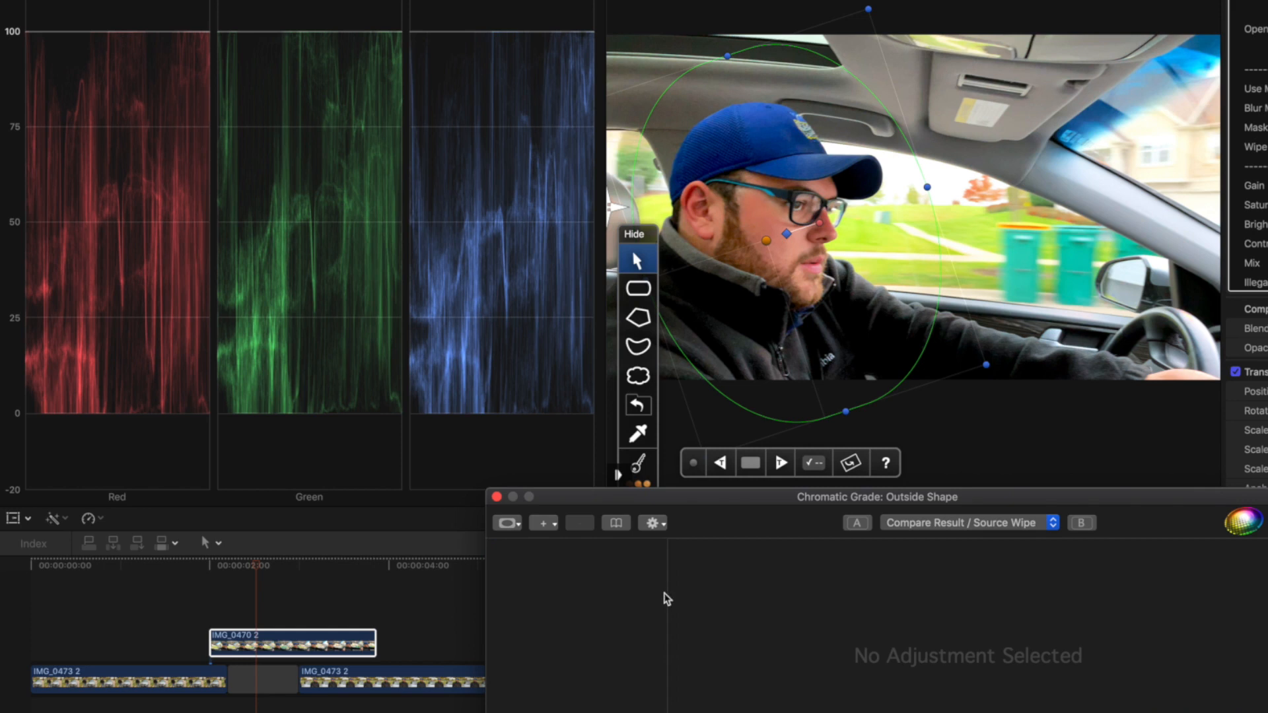
pyautogui.click(546, 526)
pyautogui.click(743, 610)
pyautogui.moveTo(896, 676); pyautogui.dragTo(898, 712)
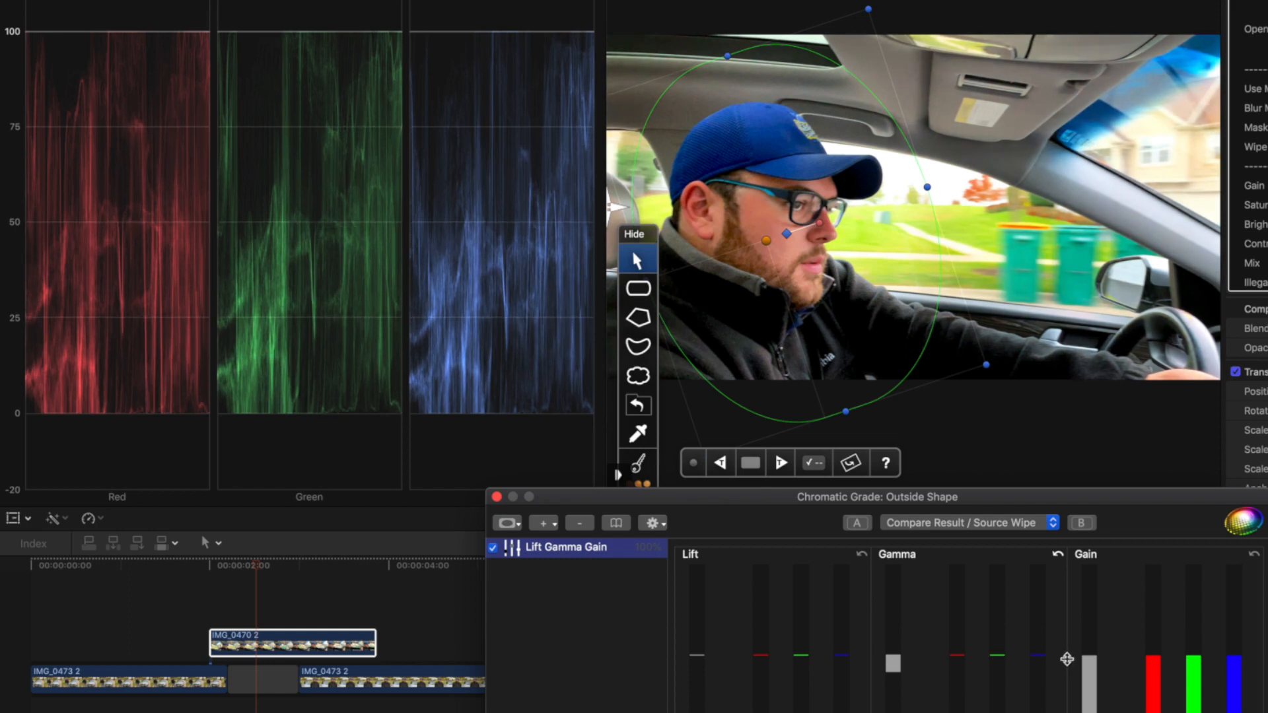
pyautogui.moveTo(1087, 658); pyautogui.dragTo(1087, 710)
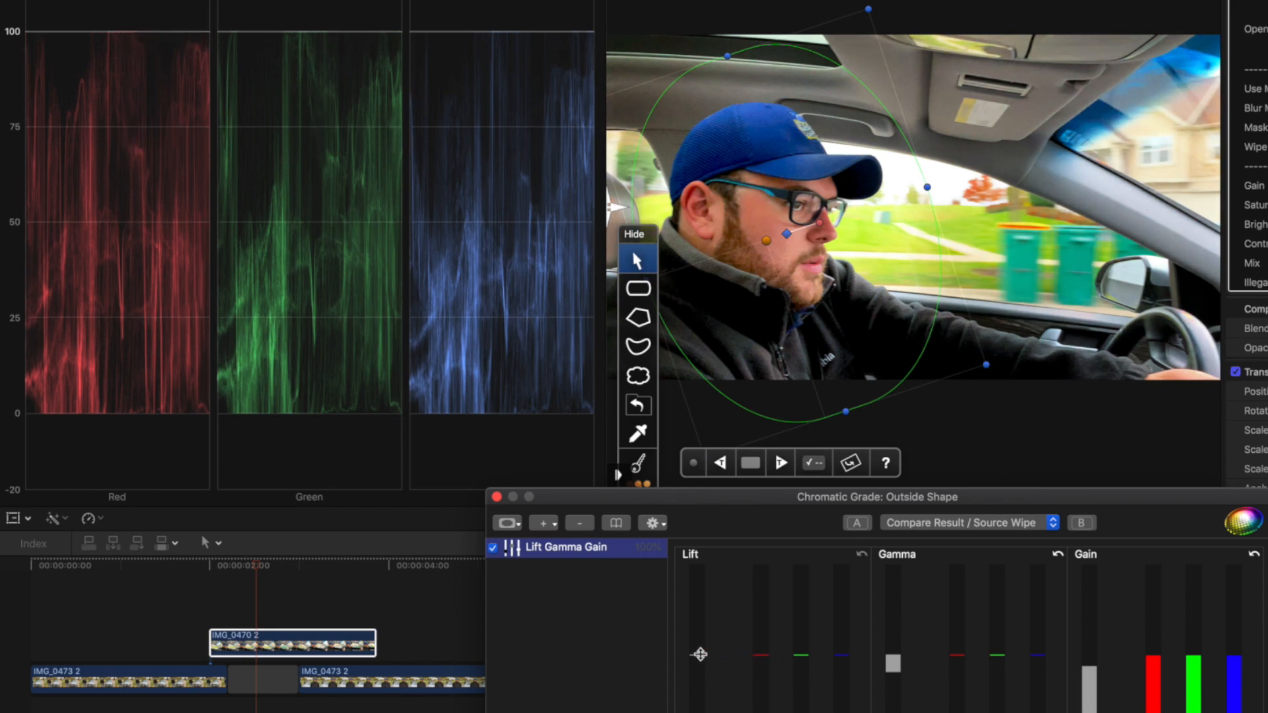
pyautogui.moveTo(698, 651); pyautogui.dragTo(700, 641)
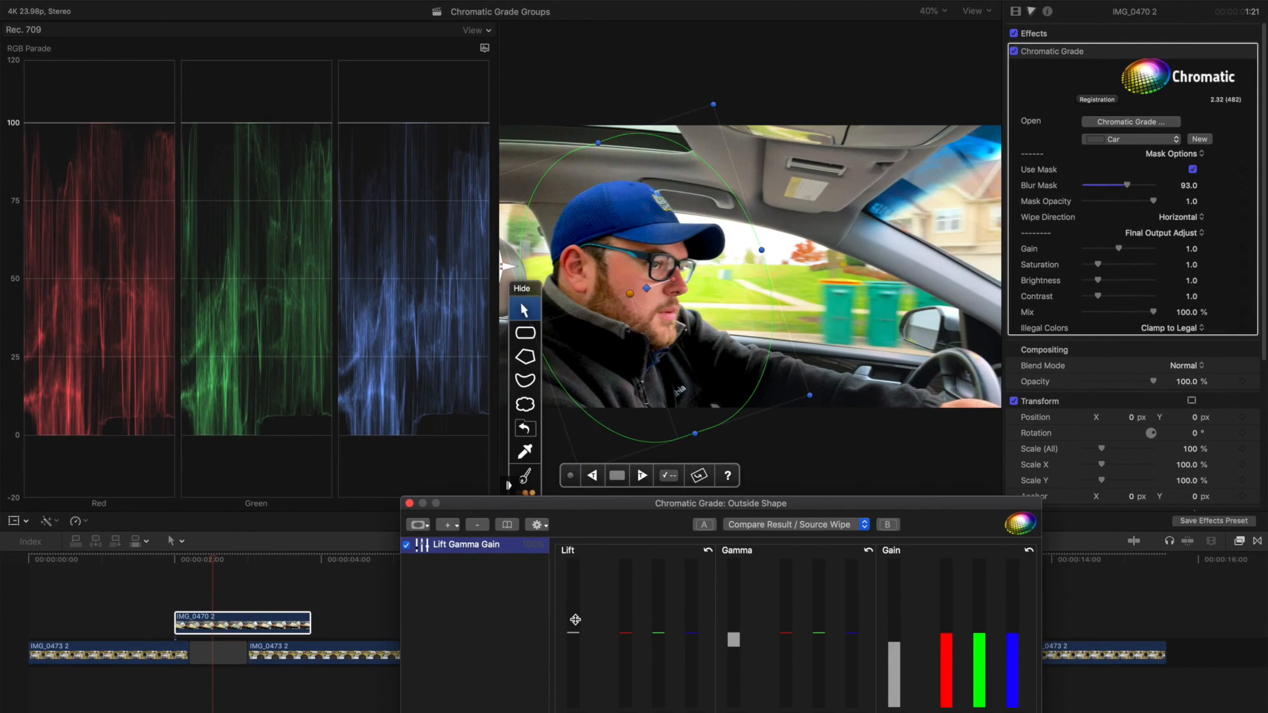
pyautogui.click(406, 502)
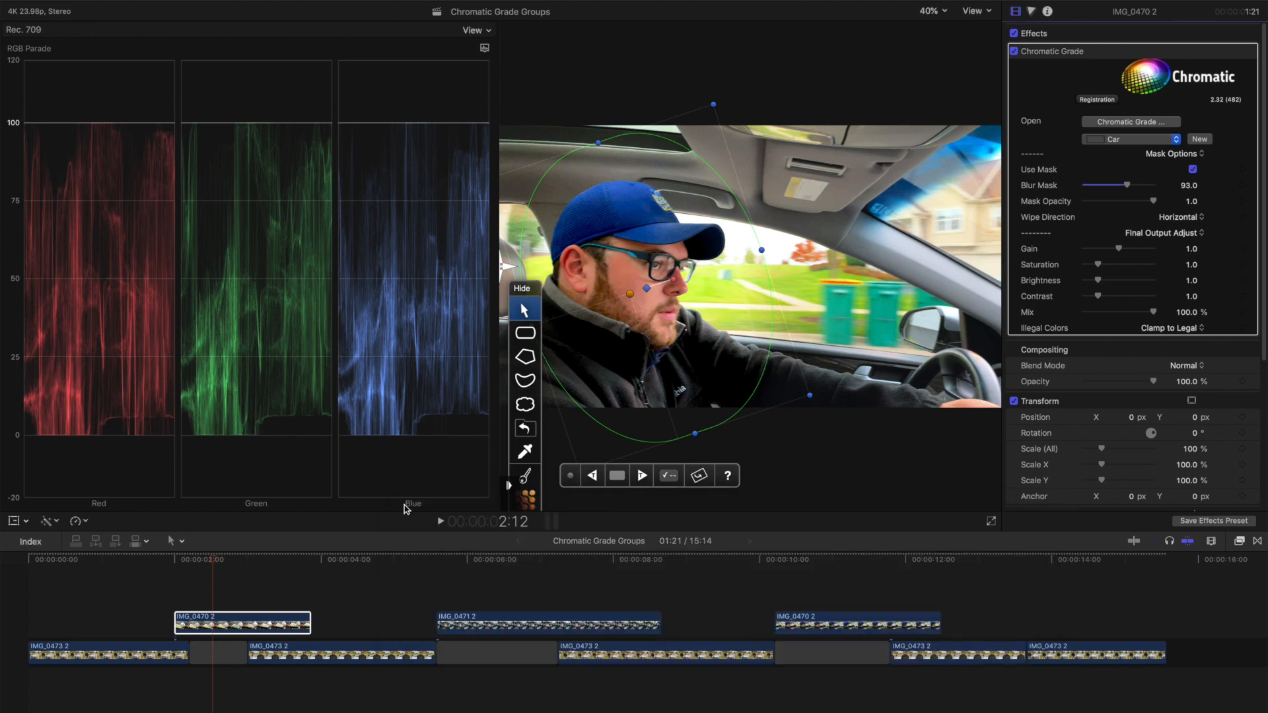
# Track the driver mask forward and, from 2:16, backward through the first IMG_0470 2 clip, and hide its on-screen mask controls
pyautogui.click(648, 482)
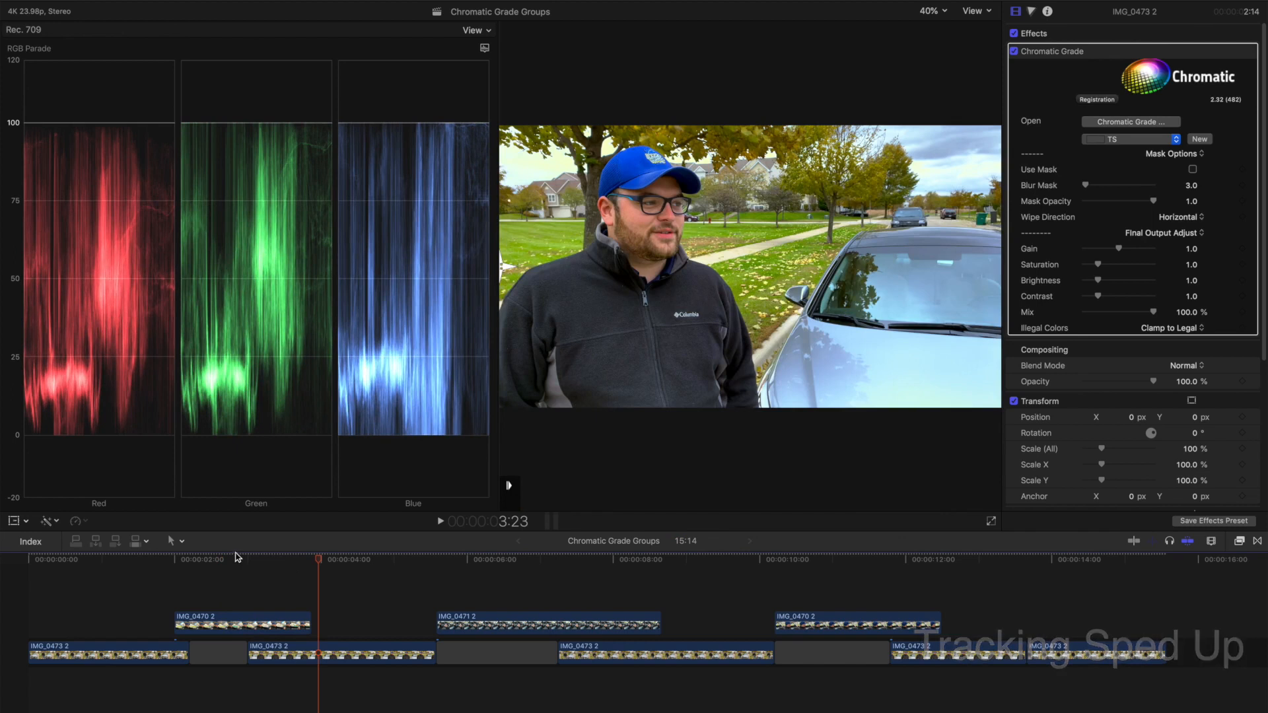
pyautogui.click(224, 560)
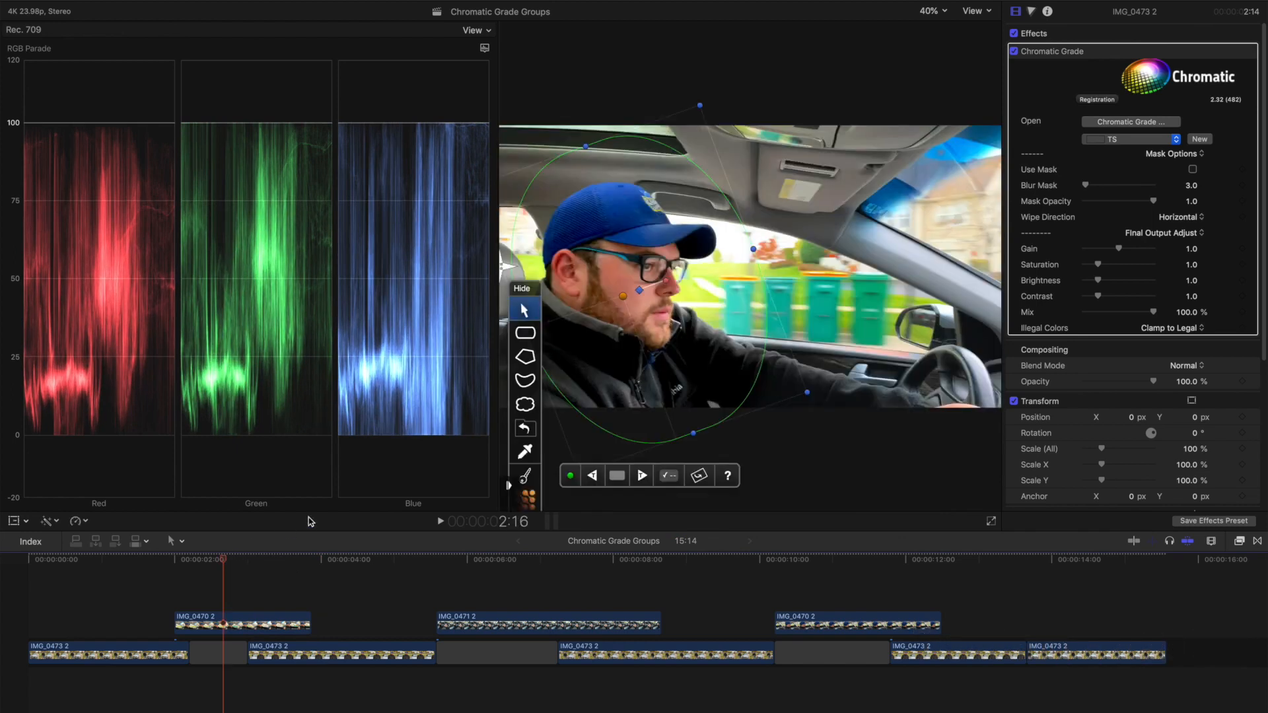
pyautogui.click(593, 483)
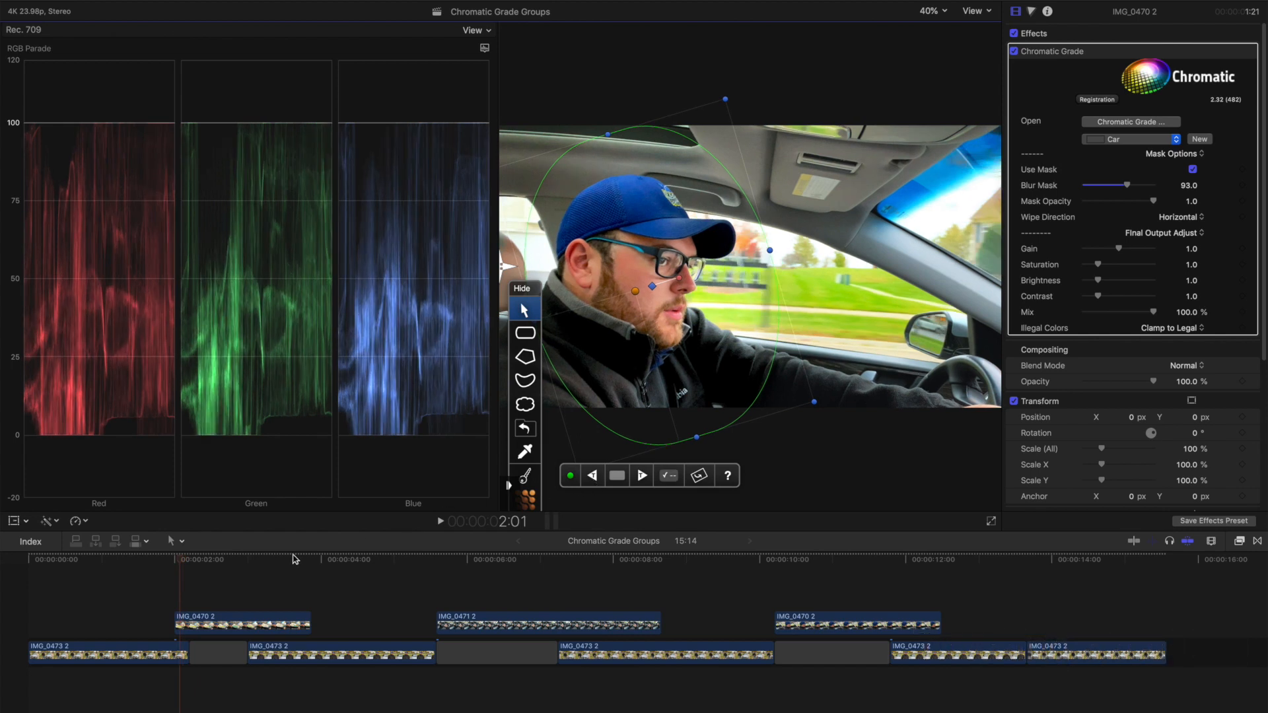
pyautogui.click(1055, 42)
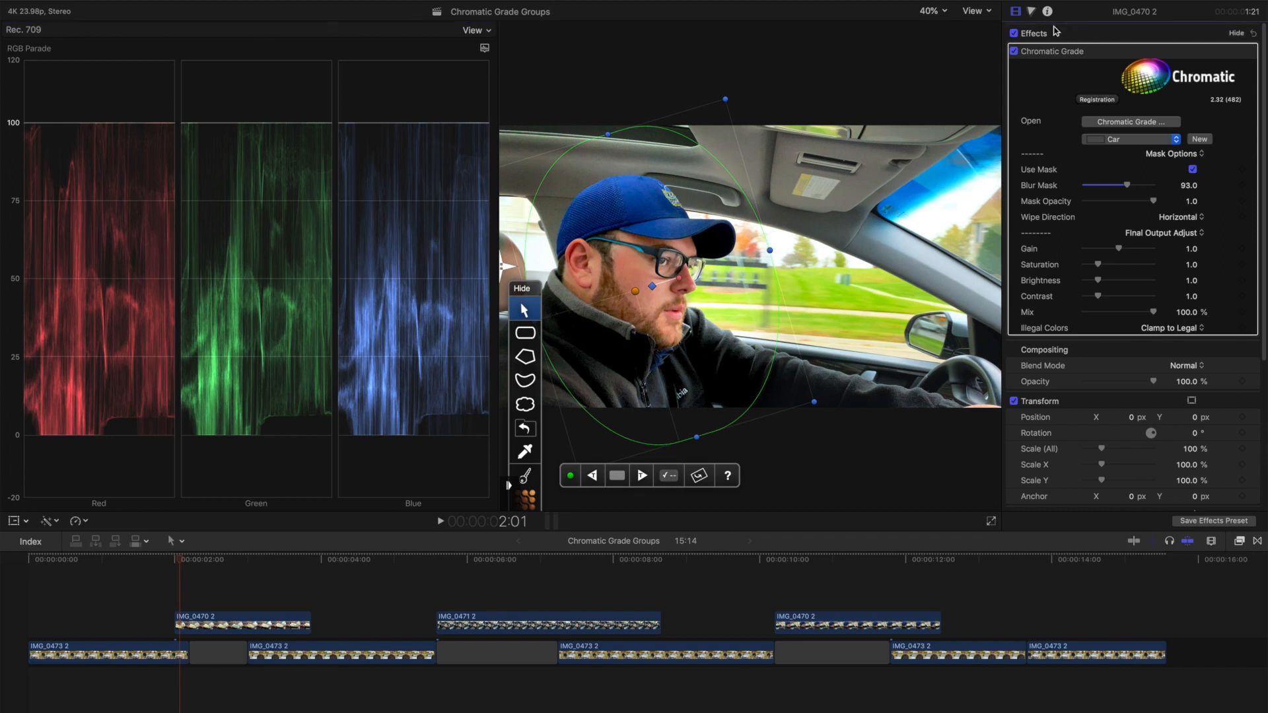
# Review the tracked mask grade on the first IMG_0470 2 clip and compare it with the WS, TS and other Car shots across the timeline
pyautogui.moveTo(195, 562); pyautogui.dragTo(230, 571)
pyautogui.moveTo(460, 564); pyautogui.dragTo(222, 579)
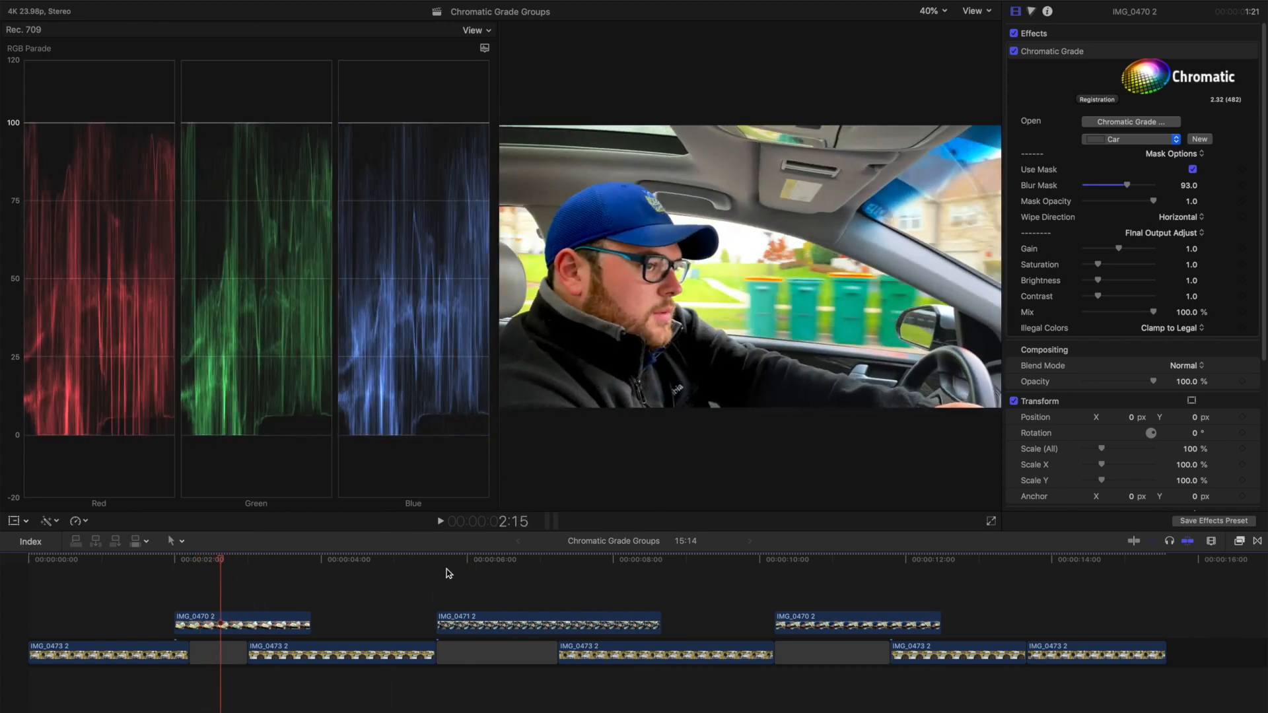
pyautogui.moveTo(460, 563); pyautogui.dragTo(509, 560)
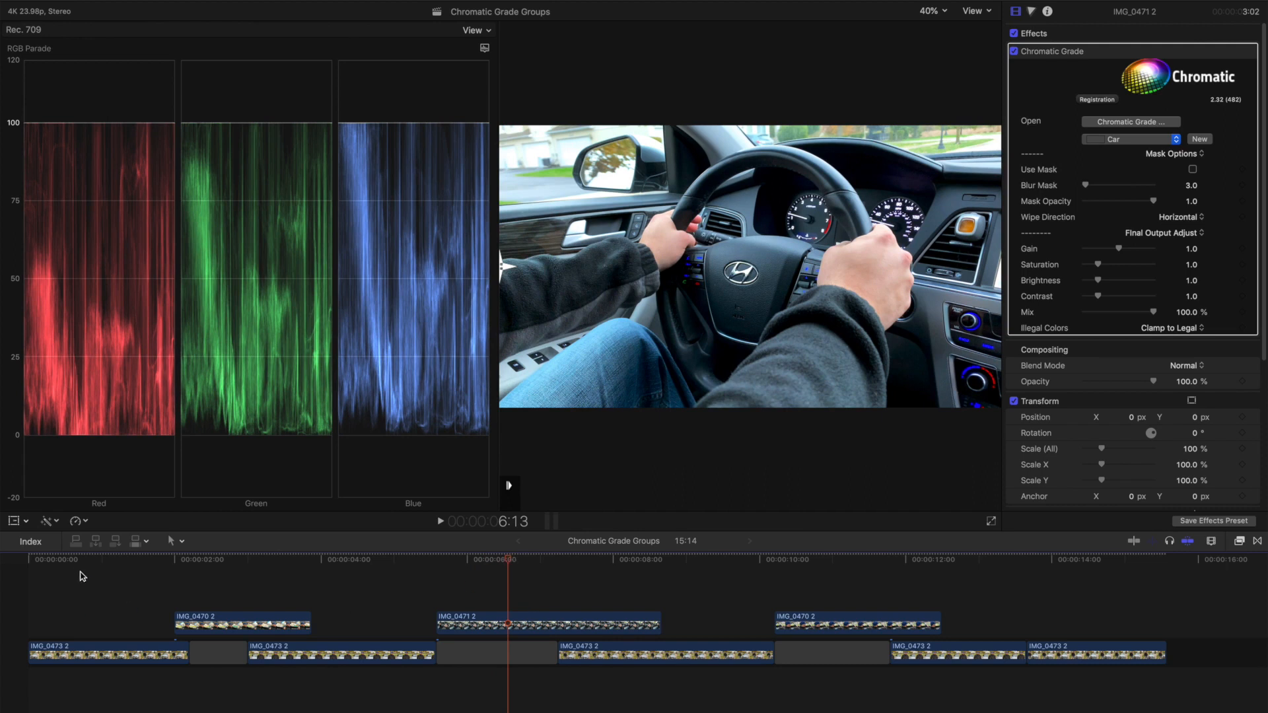
pyautogui.click(80, 562)
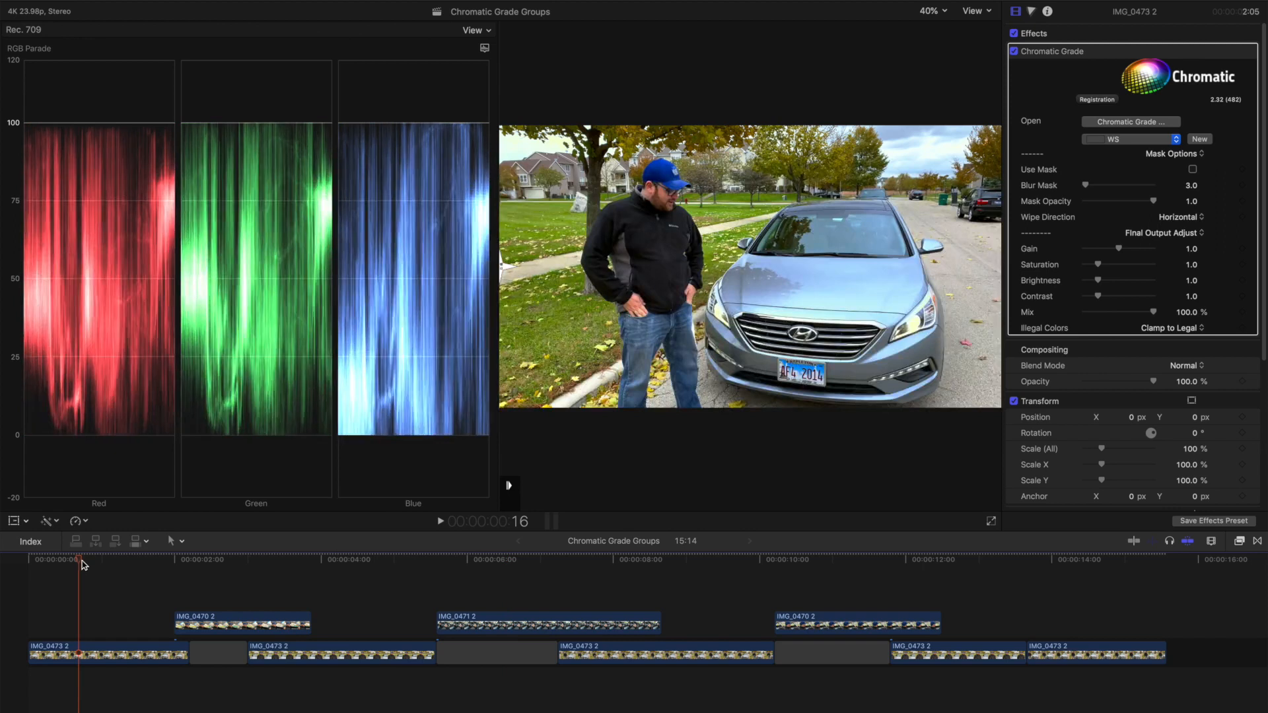
pyautogui.click(363, 567)
pyautogui.click(710, 561)
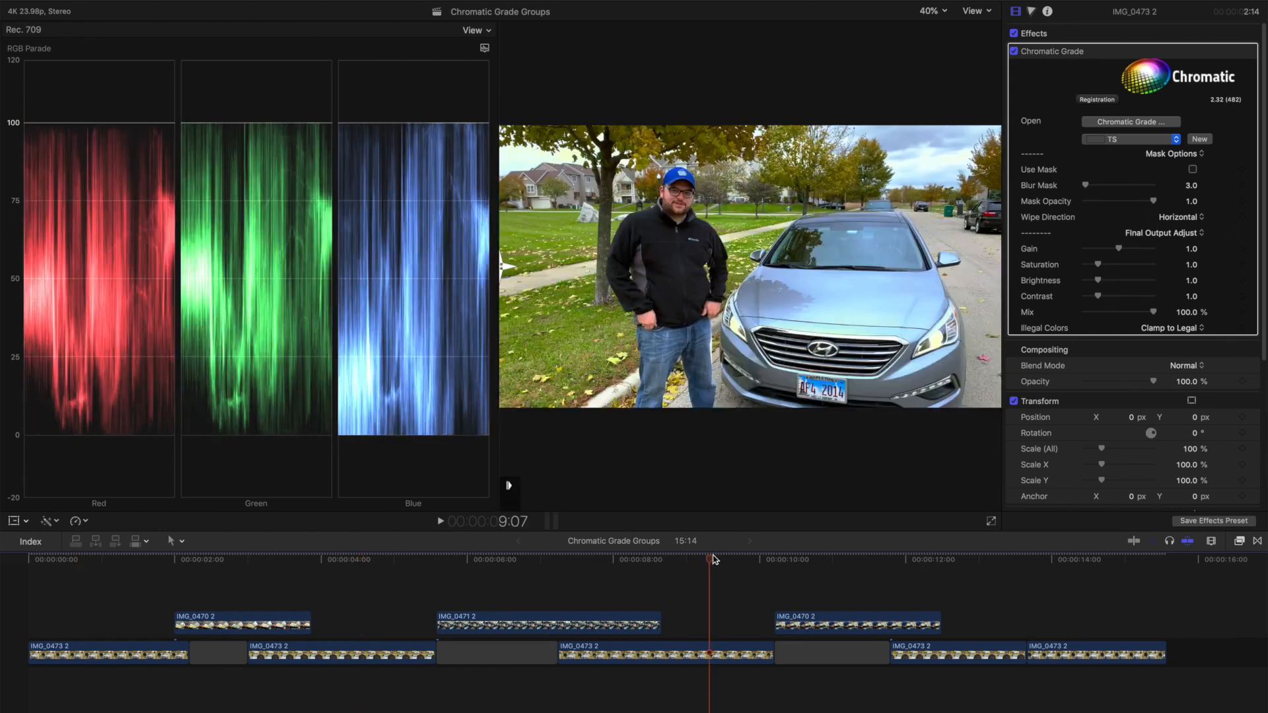
pyautogui.click(998, 561)
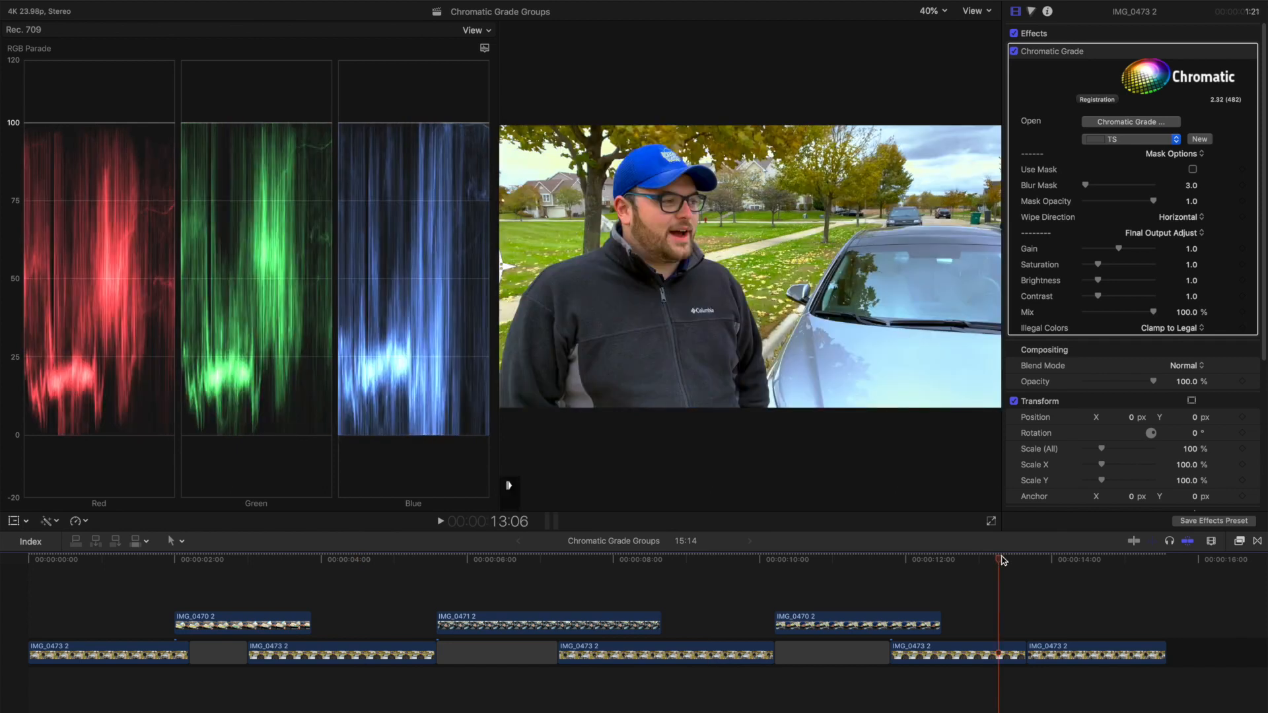
pyautogui.click(1083, 562)
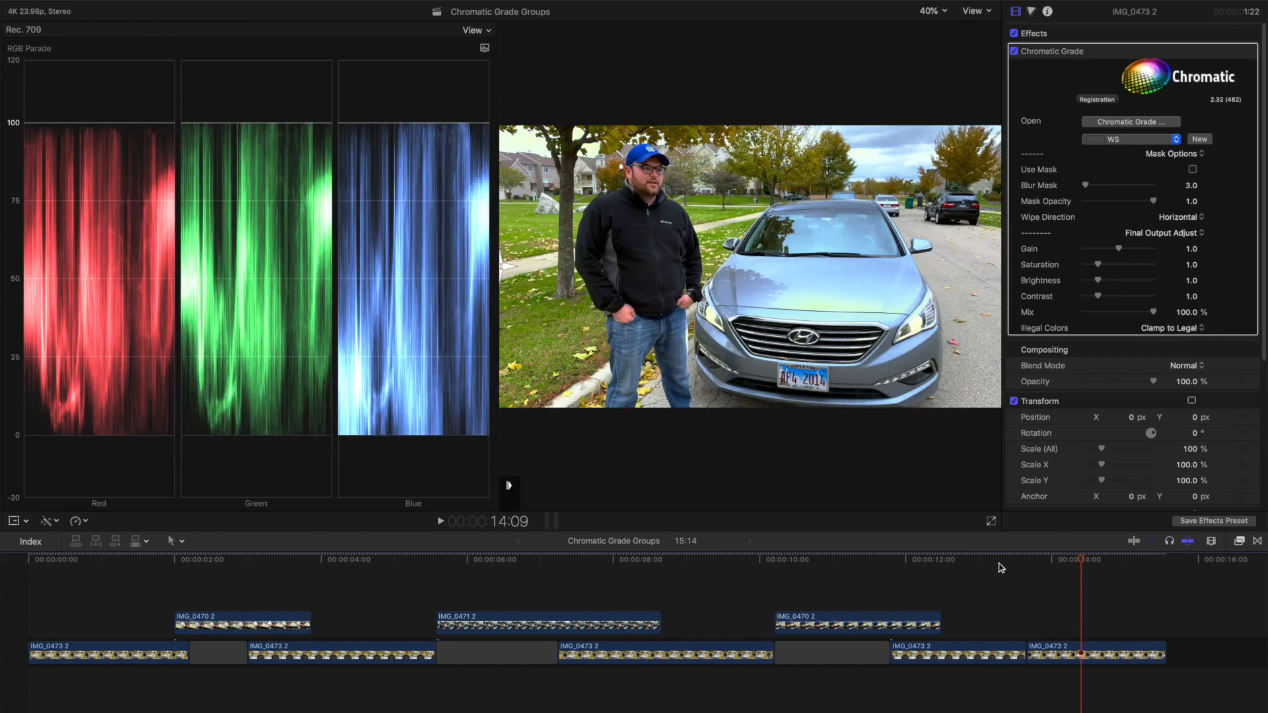
pyautogui.click(234, 560)
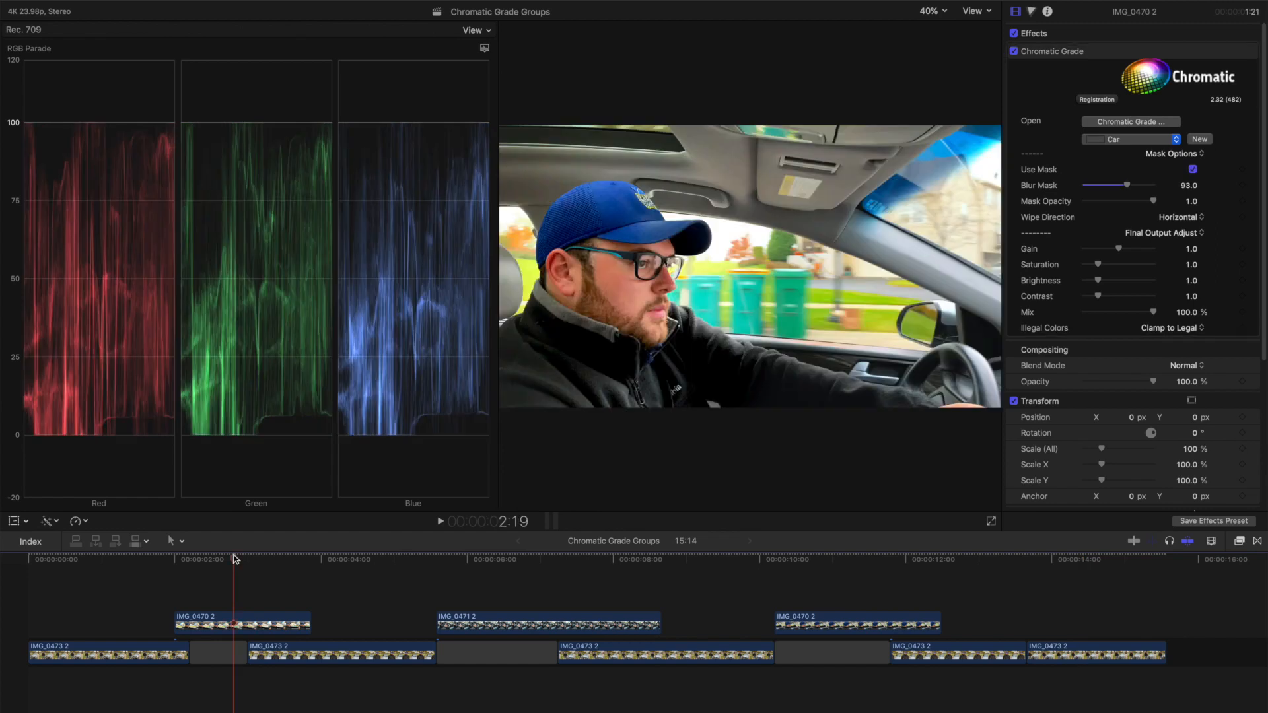
pyautogui.moveTo(233, 562); pyautogui.dragTo(257, 581)
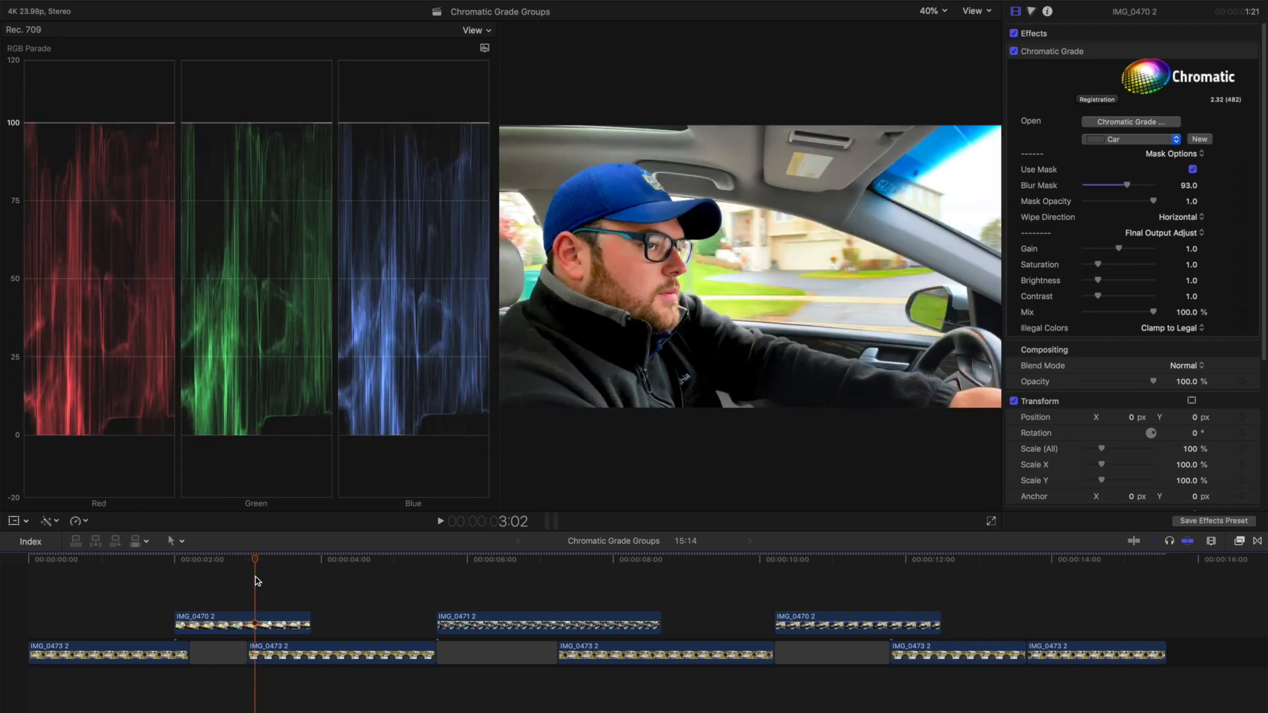